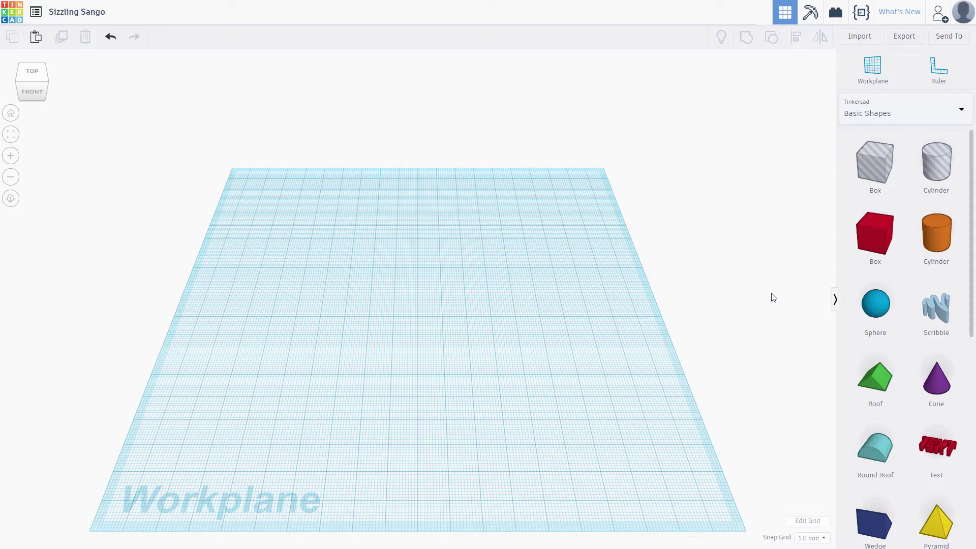
- Place a sphere on the workplane and size its footprint to 50 by 50
{"action": "left_click_drag", "start_coordinate": [876, 312], "coordinate": [423, 339]}
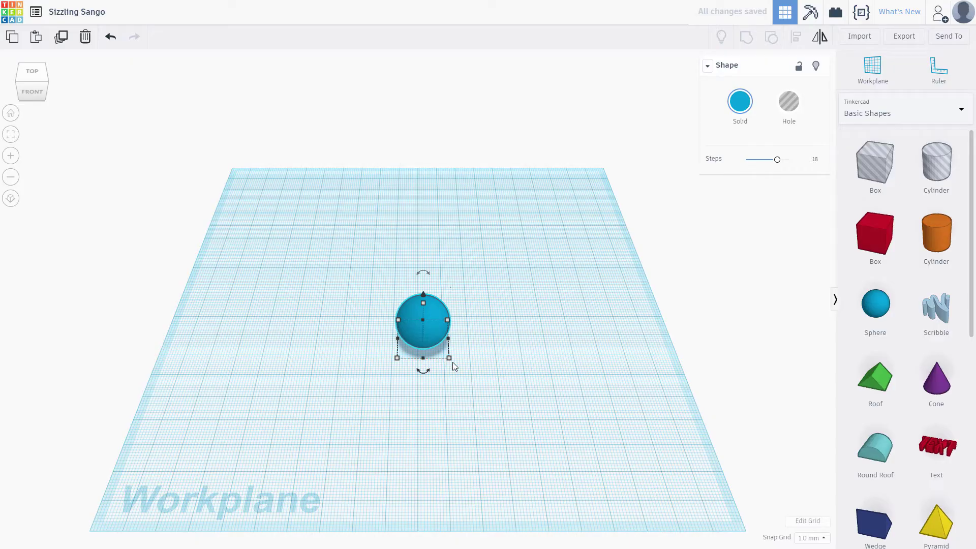
{"action": "left_click_drag", "start_coordinate": [449, 359], "coordinate": [544, 430]}
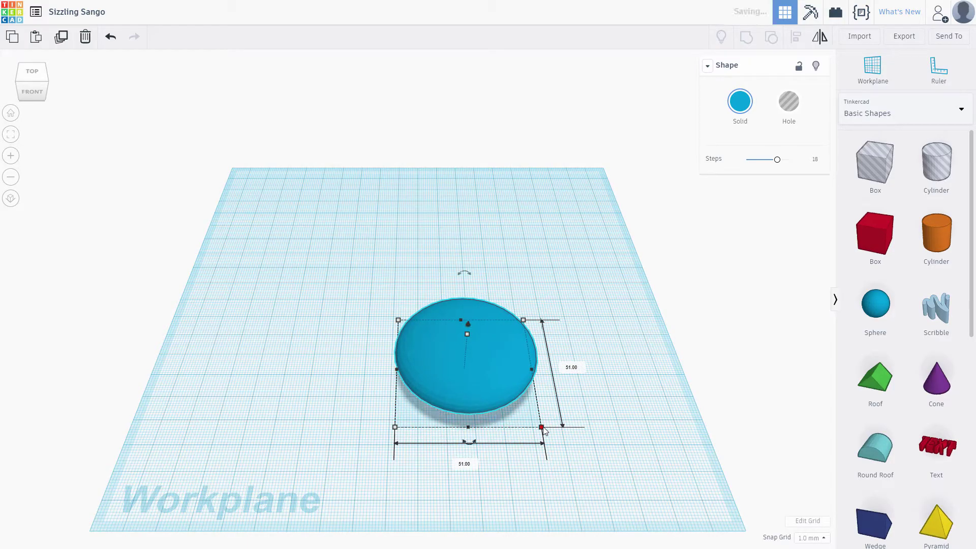
{"action": "left_click", "coordinate": [573, 368]}
{"action": "type", "text": "50"}
{"action": "left_click", "coordinate": [464, 464]}
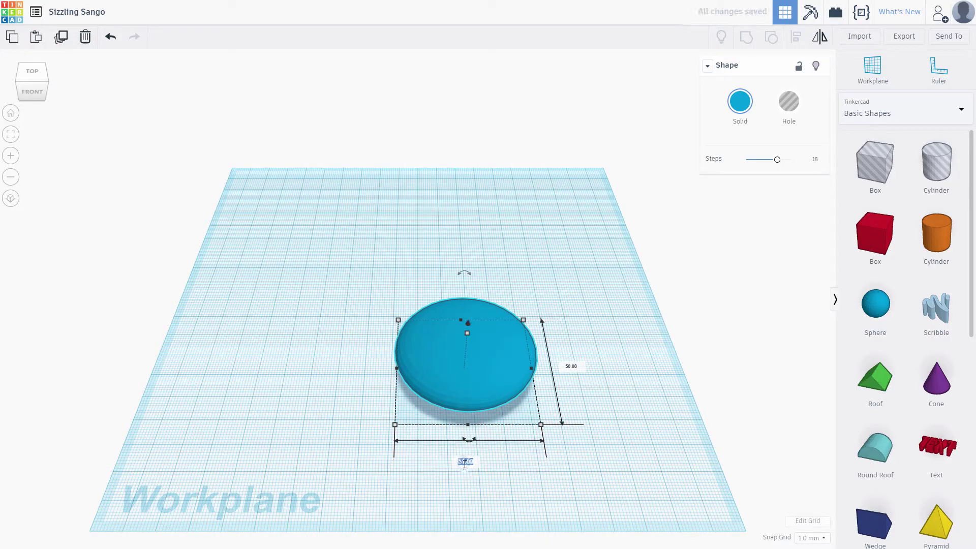
{"action": "key", "text": "BackSpace"}
{"action": "type", "text": "50"}
{"action": "key", "text": "Return"}
{"action": "right_click_drag", "start_coordinate": [586, 464], "coordinate": [580, 414]}
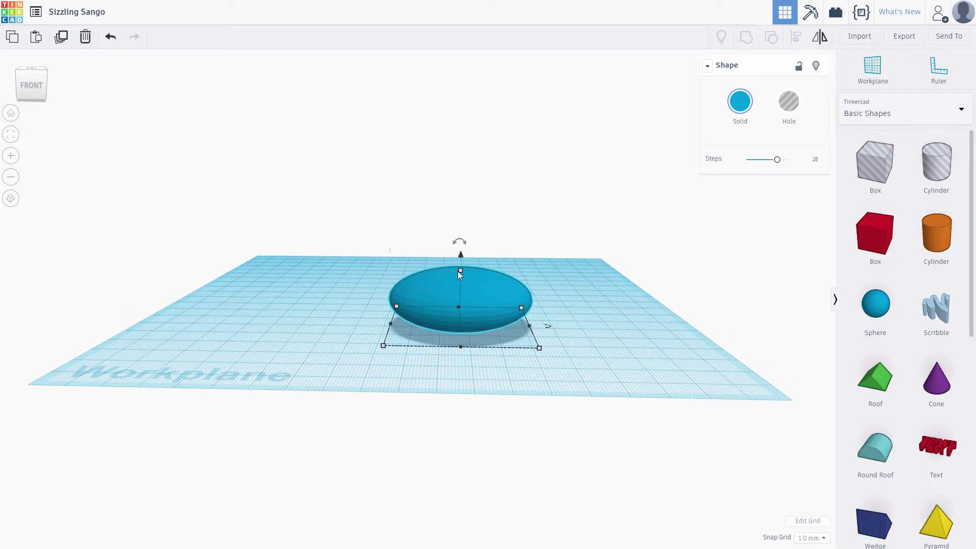
- Set the sphere's height to 50, making it a 50 × 50 × 50 ball
{"action": "mouse_move", "coordinate": [459, 270]}
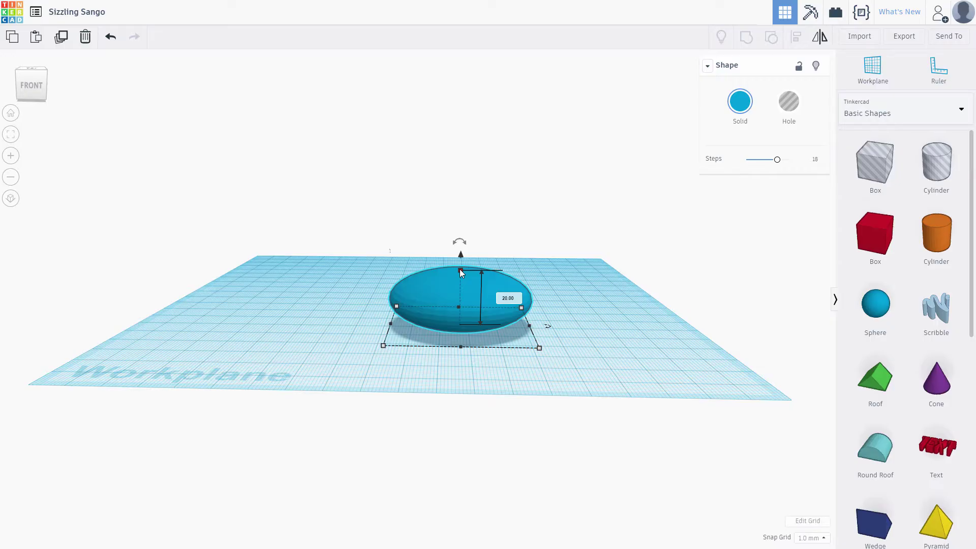
{"action": "mouse_move", "coordinate": [460, 269]}
{"action": "left_mouse_down"}
{"action": "mouse_move", "coordinate": [467, 239]}
{"action": "mouse_move", "coordinate": [465, 251]}
{"action": "left_mouse_up"}
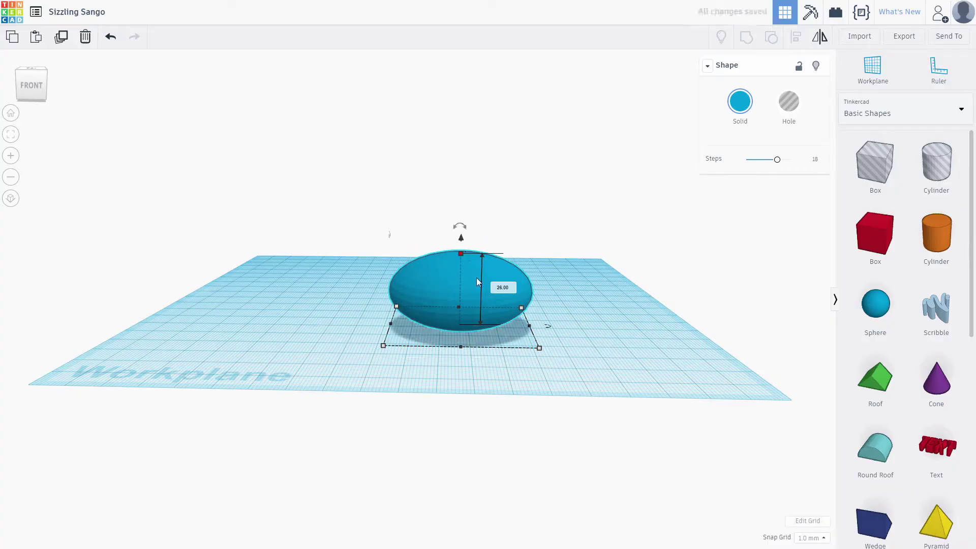
{"action": "left_click", "coordinate": [507, 289]}
{"action": "type", "text": "50"}
{"action": "key", "text": "Return"}
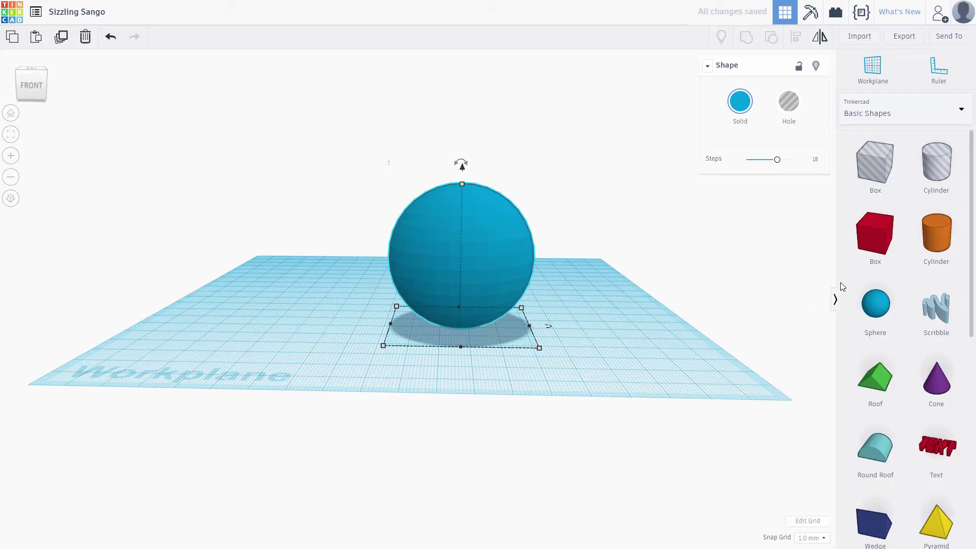
- Add a Tube beside the sphere and set its Radius to 5
{"action": "scroll", "coordinate": [916, 260], "scroll_direction": "down", "scroll_amount": 8}
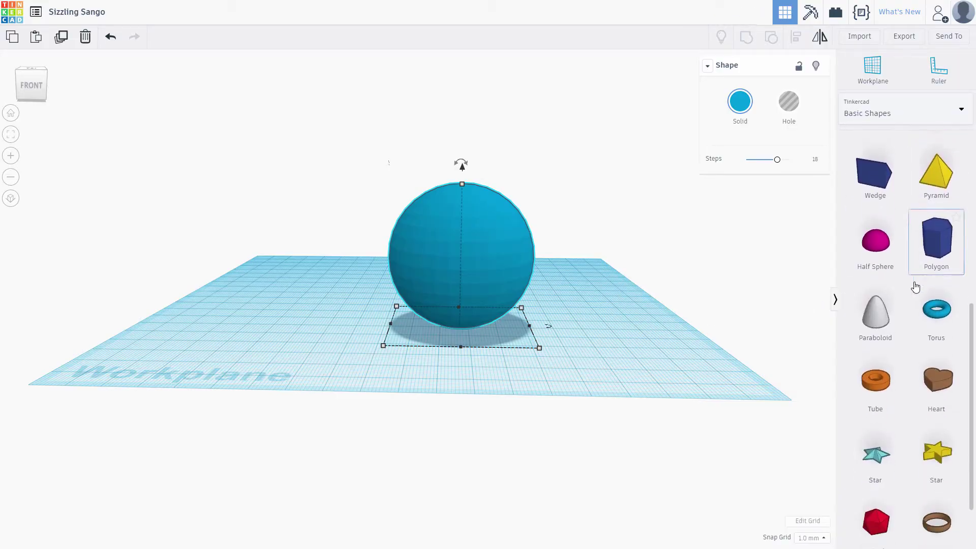
{"action": "left_click_drag", "start_coordinate": [889, 349], "coordinate": [636, 362]}
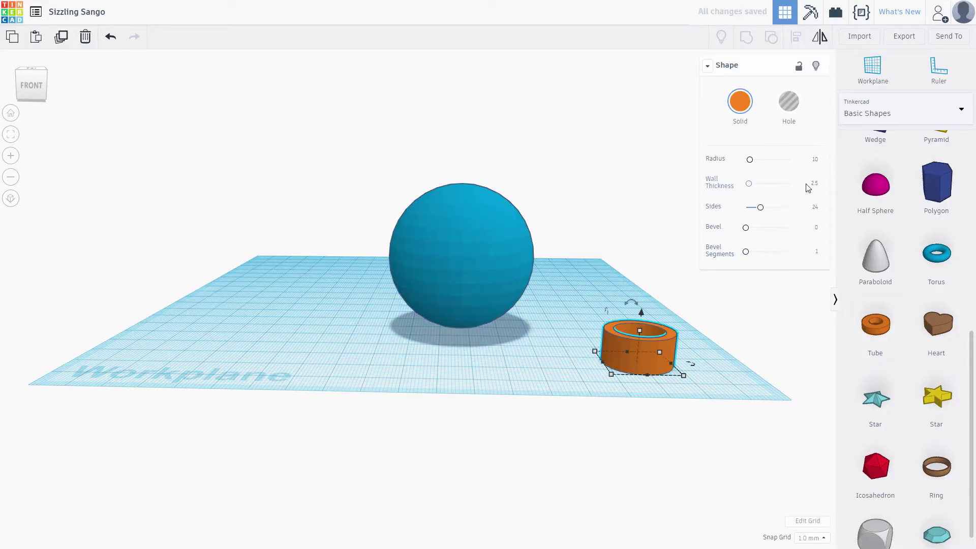
{"action": "left_click", "coordinate": [816, 160]}
{"action": "type", "text": "5"}
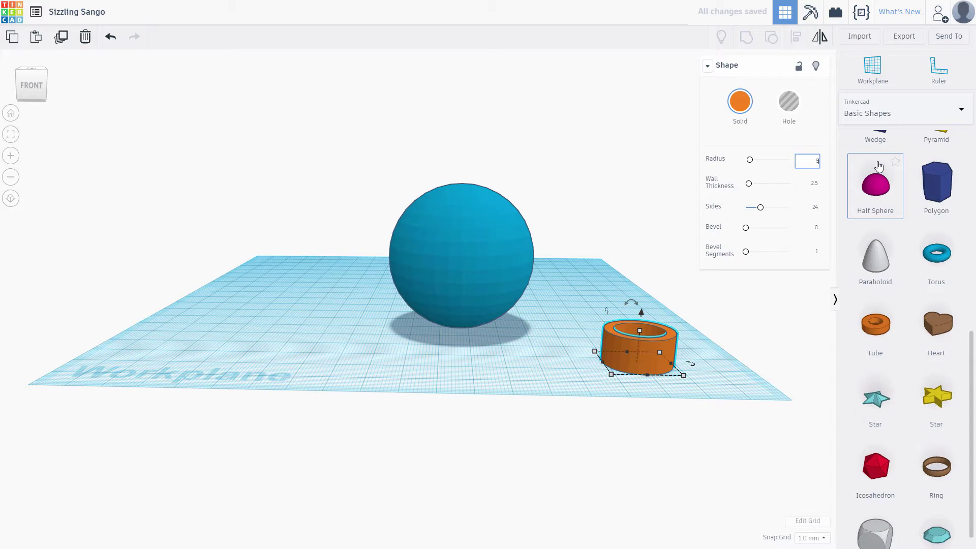
{"action": "key", "text": "Return"}
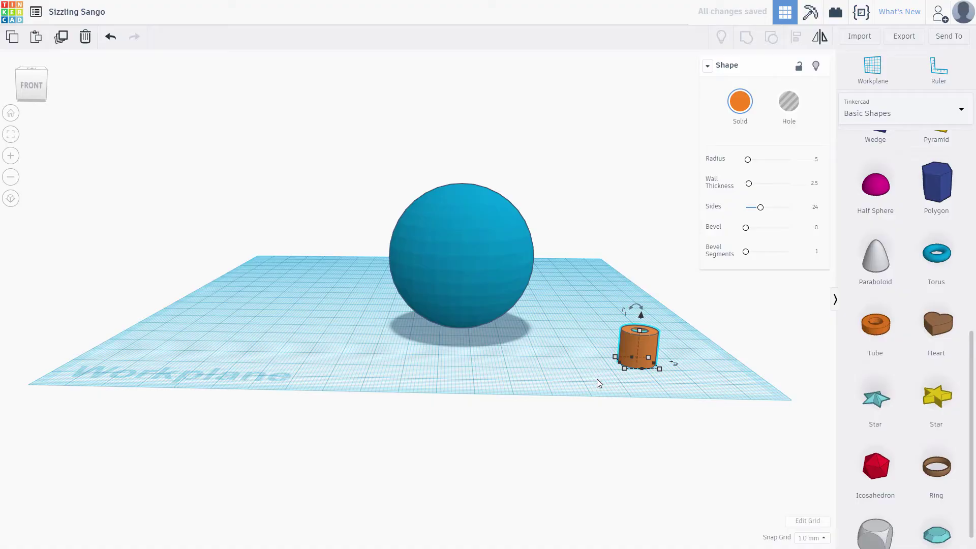
{"action": "mouse_move", "coordinate": [613, 376]}
{"action": "right_mouse_down"}
{"action": "mouse_move", "coordinate": [694, 379]}
{"action": "mouse_move", "coordinate": [617, 432]}
{"action": "mouse_move", "coordinate": [616, 384]}
{"action": "right_mouse_up"}
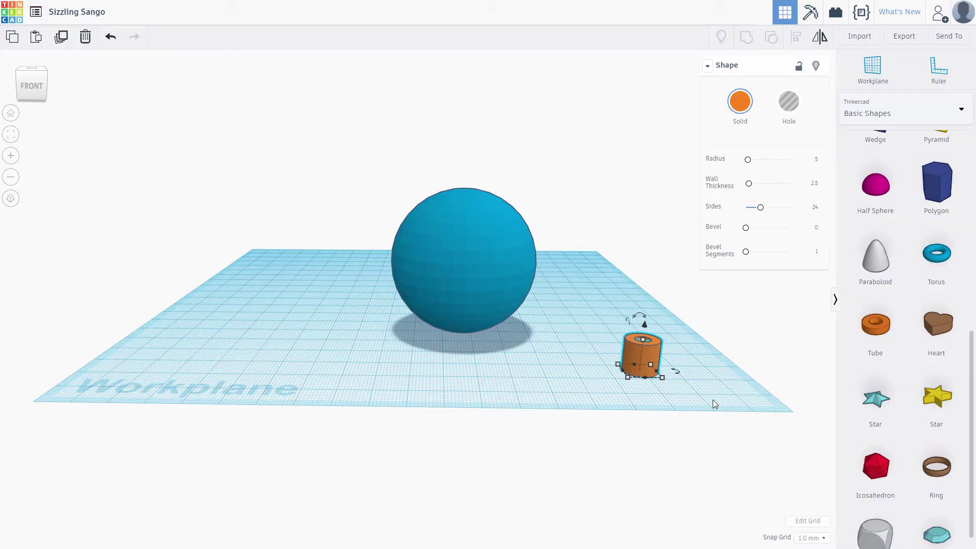
- Rotate the tube about 90° so it lies on its side
{"action": "key", "text": "f"}
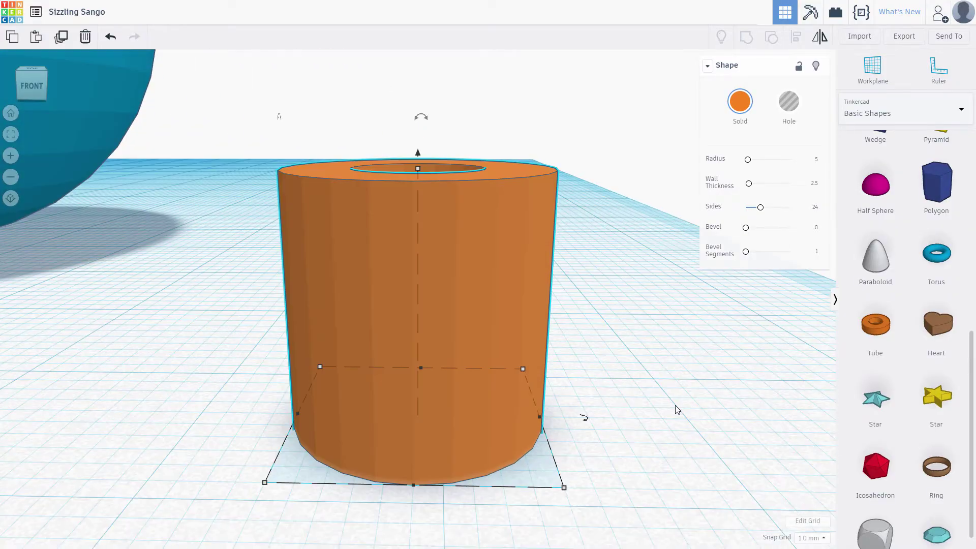
{"action": "right_click_drag", "start_coordinate": [538, 244], "coordinate": [526, 294]}
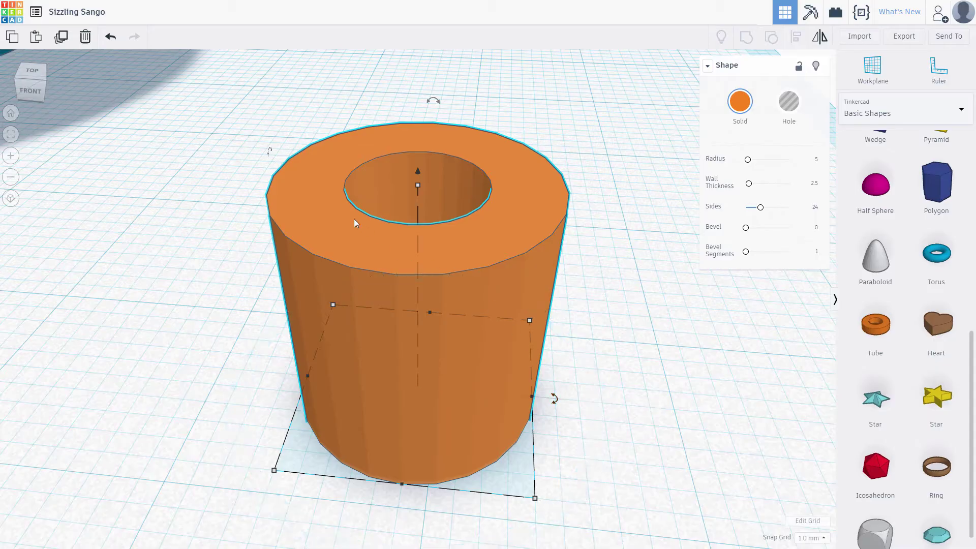
{"action": "left_click_drag", "start_coordinate": [270, 152], "coordinate": [355, 113]}
{"action": "left_click_drag", "start_coordinate": [435, 104], "coordinate": [487, 234]}
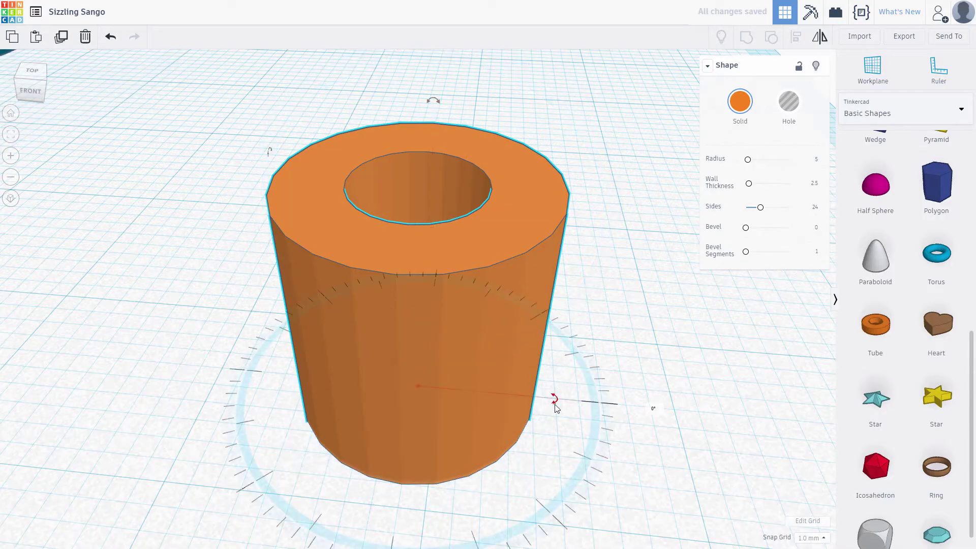
{"action": "left_click_drag", "start_coordinate": [555, 398], "coordinate": [537, 410]}
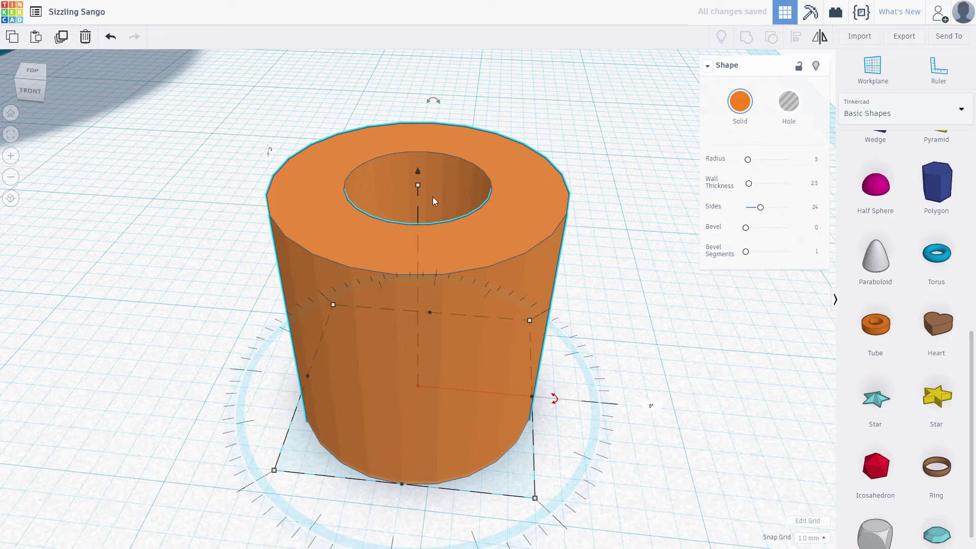
{"action": "left_click_drag", "start_coordinate": [429, 104], "coordinate": [630, 243]}
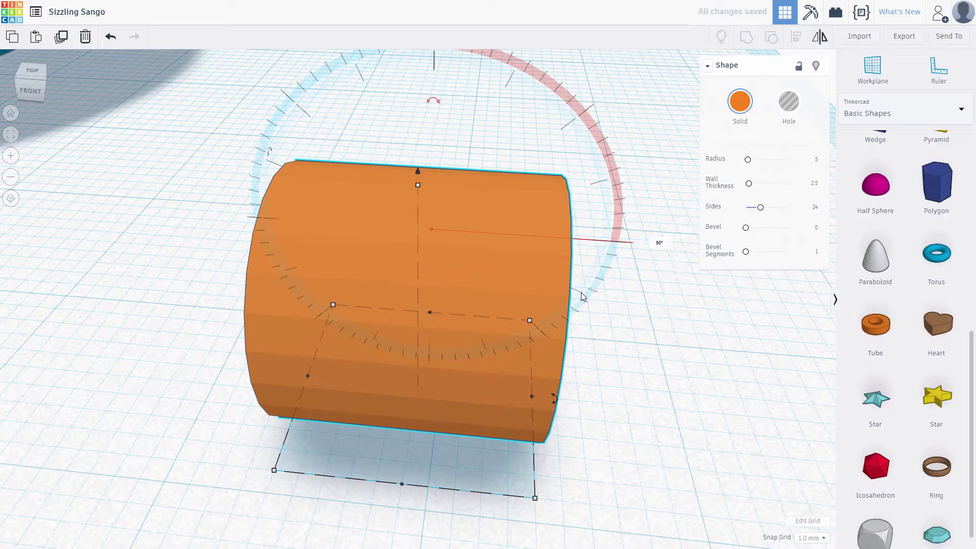
{"action": "scroll", "coordinate": [519, 265], "scroll_direction": "down", "scroll_amount": 2}
{"action": "scroll", "coordinate": [505, 252], "scroll_direction": "down", "scroll_amount": 5}
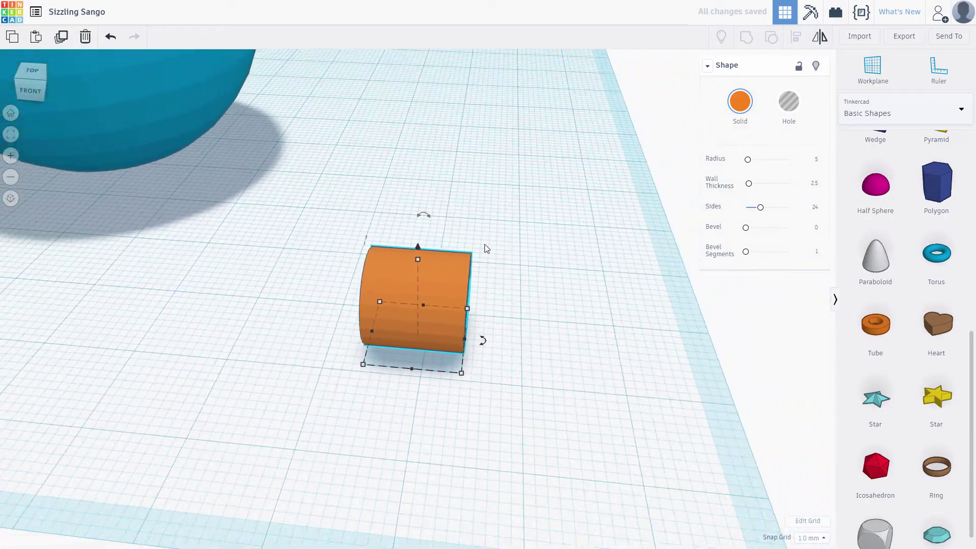
- Raise the sideways tube to an elevation of 43 above the workplane
{"action": "left_click_drag", "start_coordinate": [419, 252], "coordinate": [429, 118]}
{"action": "scroll", "coordinate": [430, 122], "scroll_direction": "down", "scroll_amount": 10}
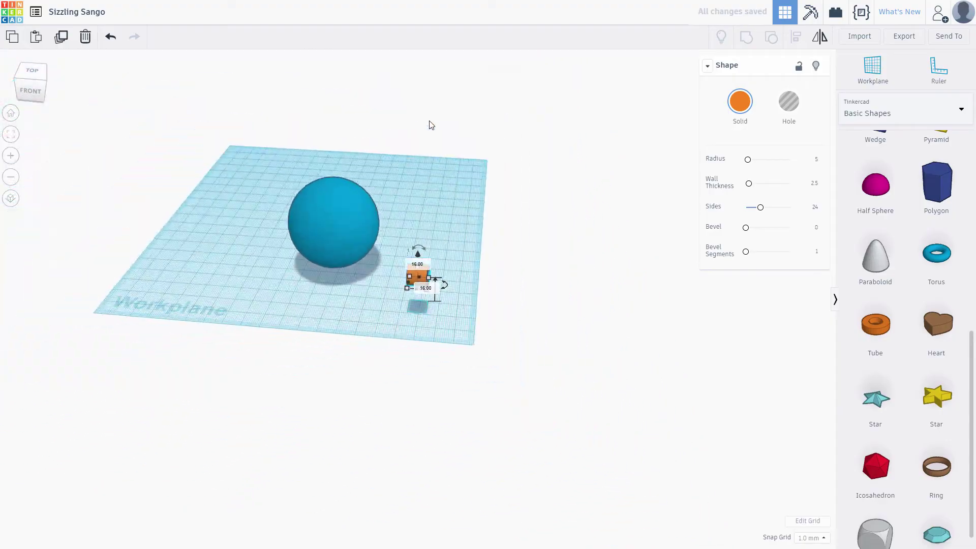
{"action": "left_click_drag", "start_coordinate": [418, 258], "coordinate": [418, 187]}
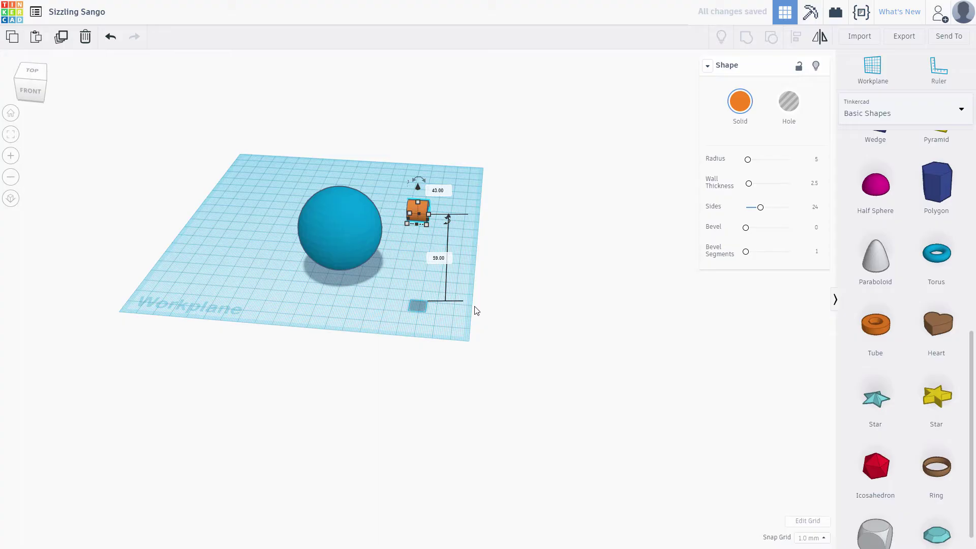
{"action": "left_click", "coordinate": [494, 311]}
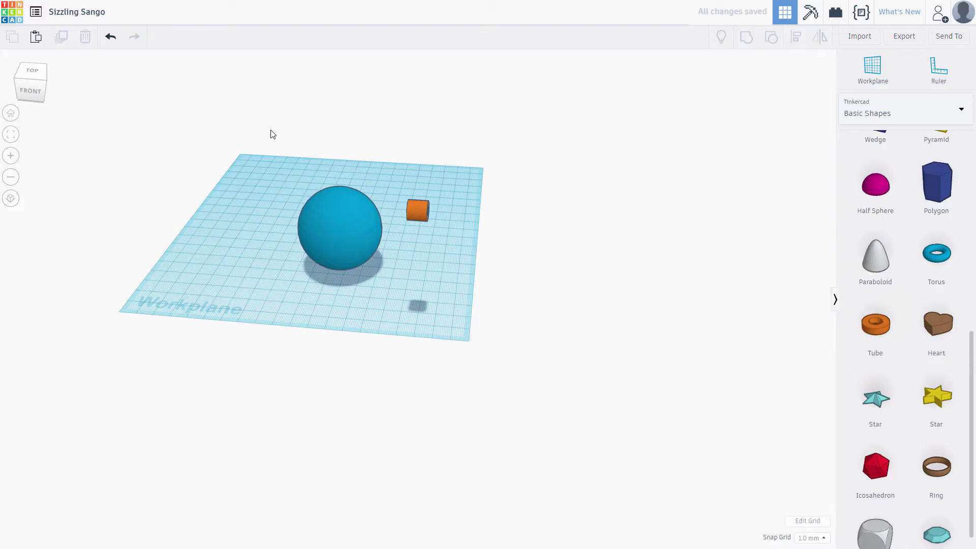
{"action": "left_click_drag", "start_coordinate": [229, 142], "coordinate": [505, 335]}
{"action": "left_click", "coordinate": [505, 335]}
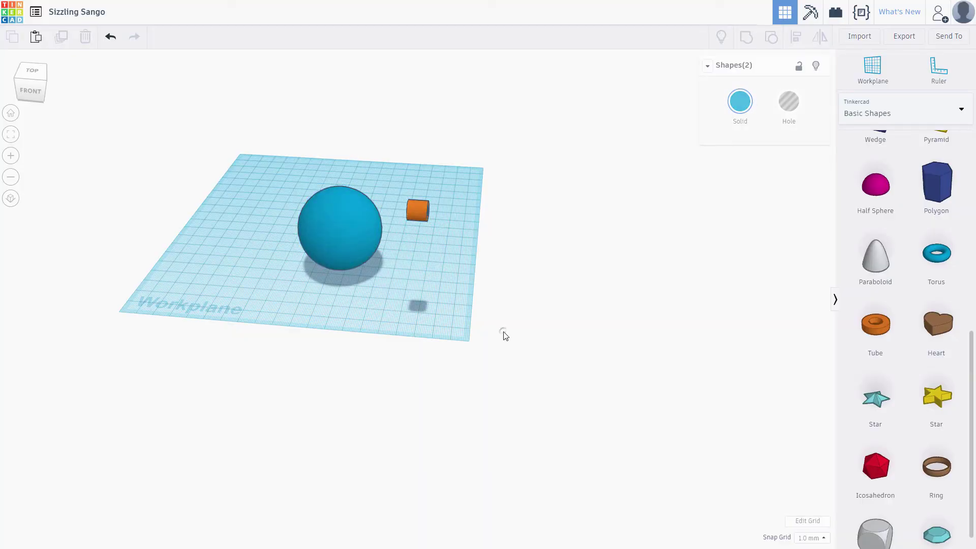
- Align the tube to the sphere's centre line with both shapes selected
{"action": "key", "text": "ctrl+a"}
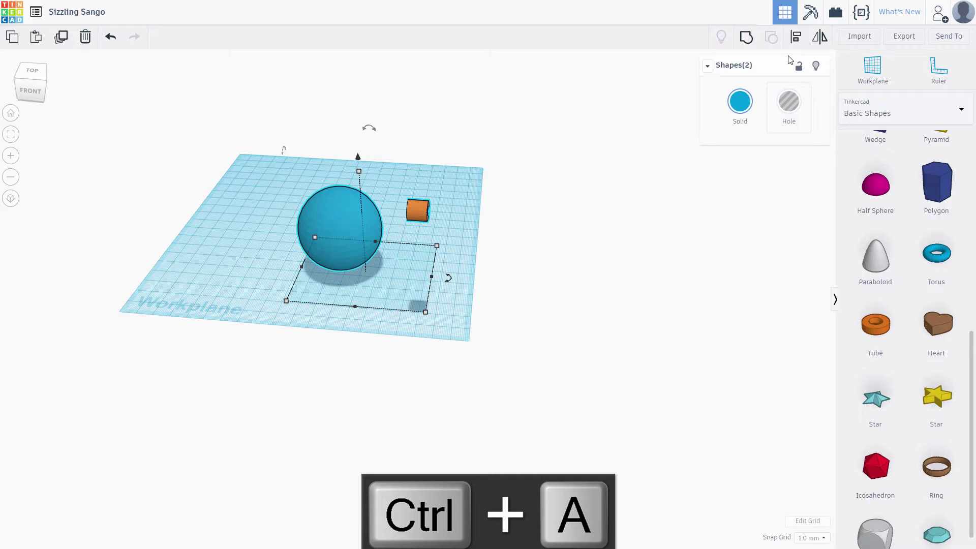
{"action": "left_click", "coordinate": [797, 38]}
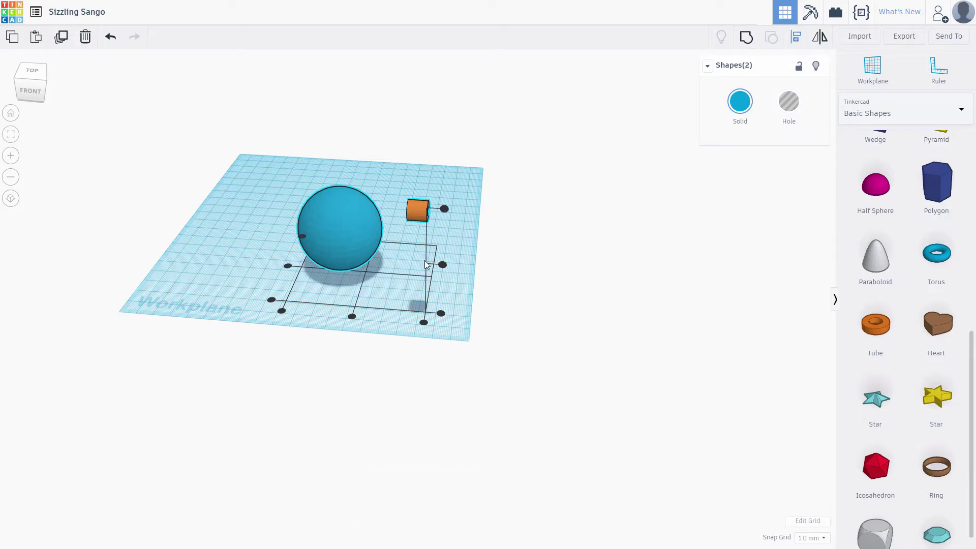
{"action": "left_click", "coordinate": [281, 311]}
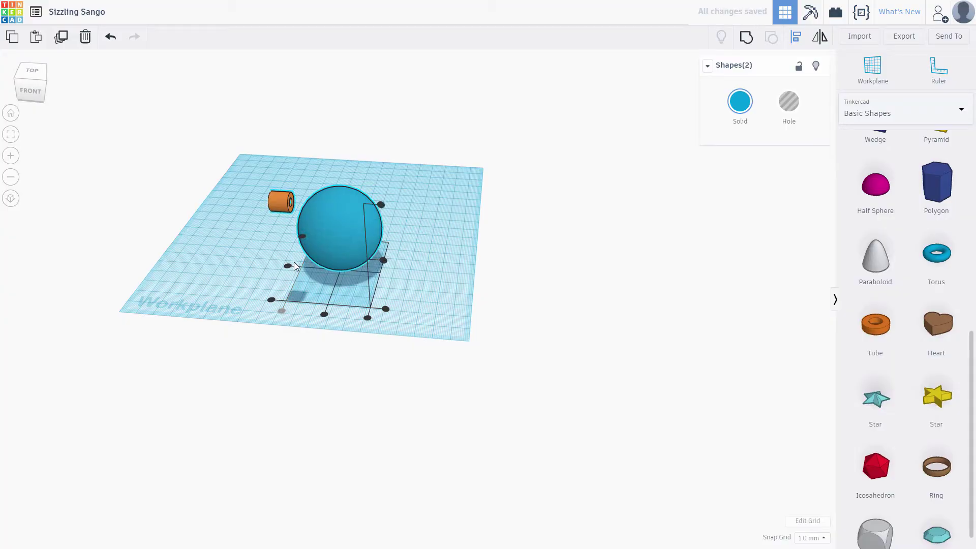
{"action": "left_click", "coordinate": [281, 252]}
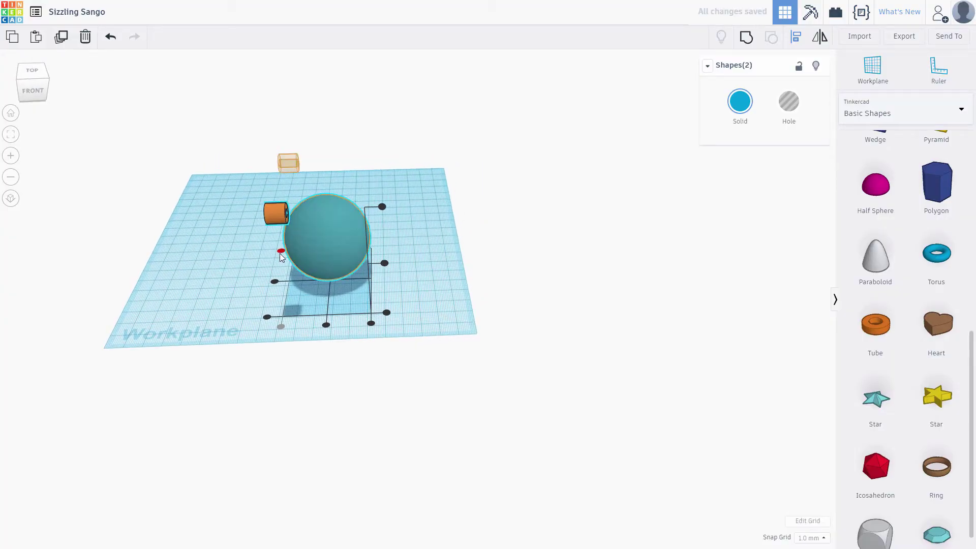
{"action": "left_click", "coordinate": [273, 300]}
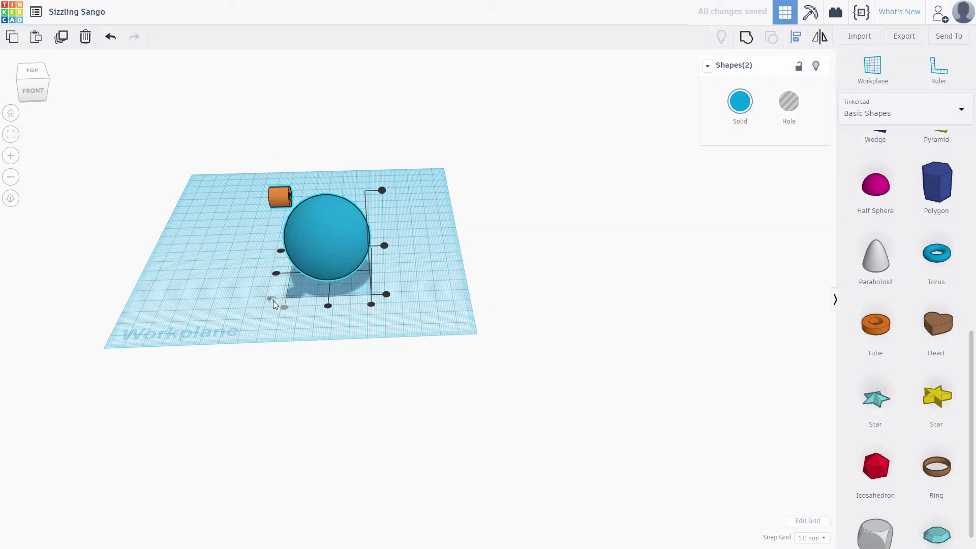
{"action": "left_click", "coordinate": [328, 305]}
{"action": "left_click", "coordinate": [276, 273]}
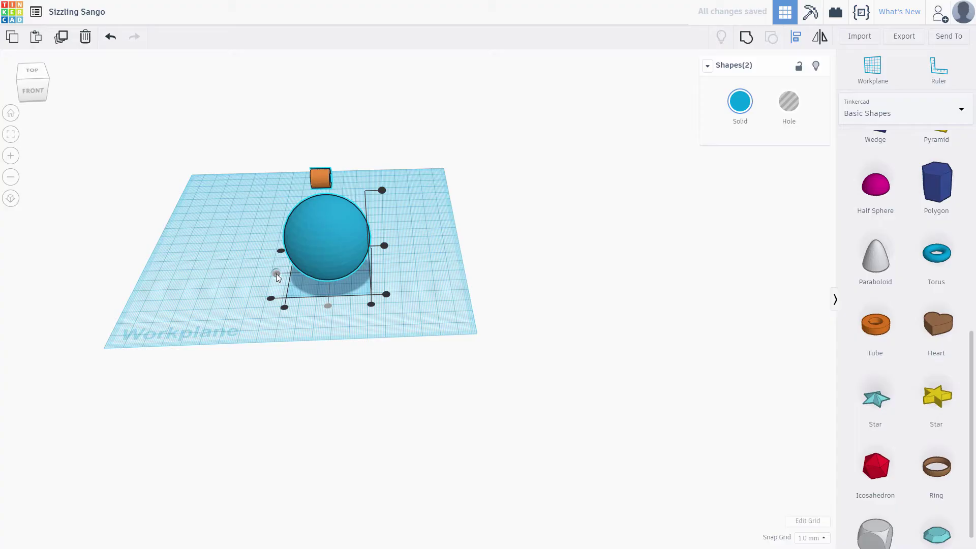
{"action": "left_click", "coordinate": [429, 220]}
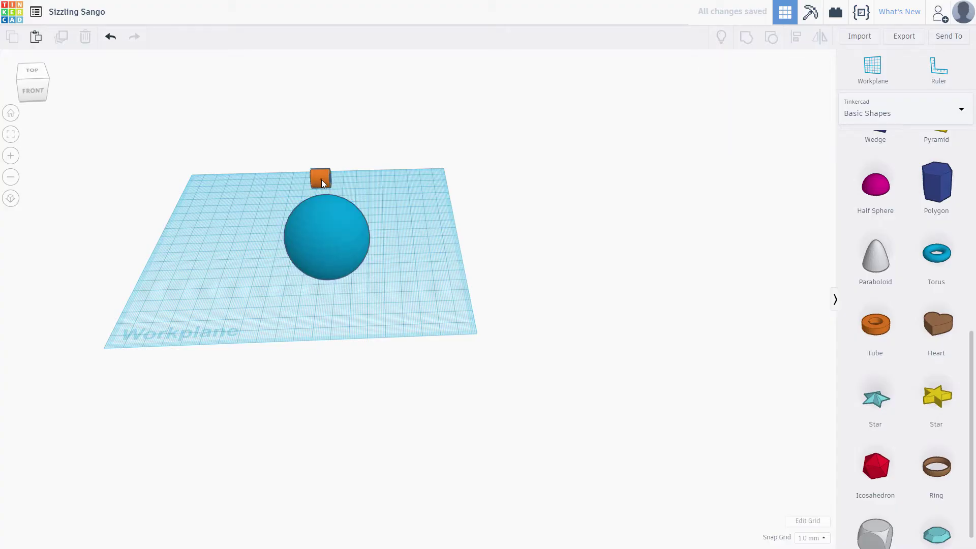
- Lift the tube onto the top of the sphere at 47.50 elevation
{"action": "left_click", "coordinate": [322, 179]}
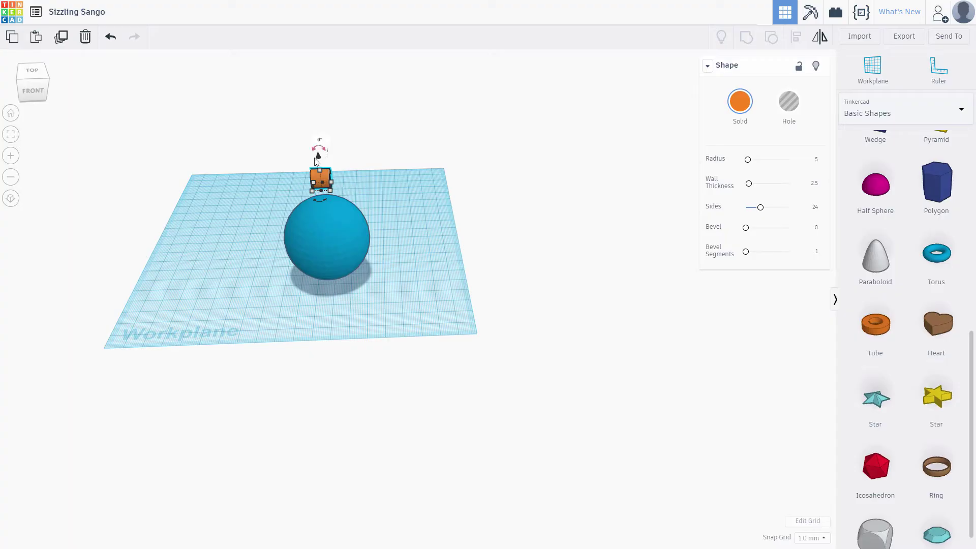
{"action": "left_click_drag", "start_coordinate": [321, 159], "coordinate": [322, 178]}
{"action": "right_click_drag", "start_coordinate": [401, 217], "coordinate": [332, 205]}
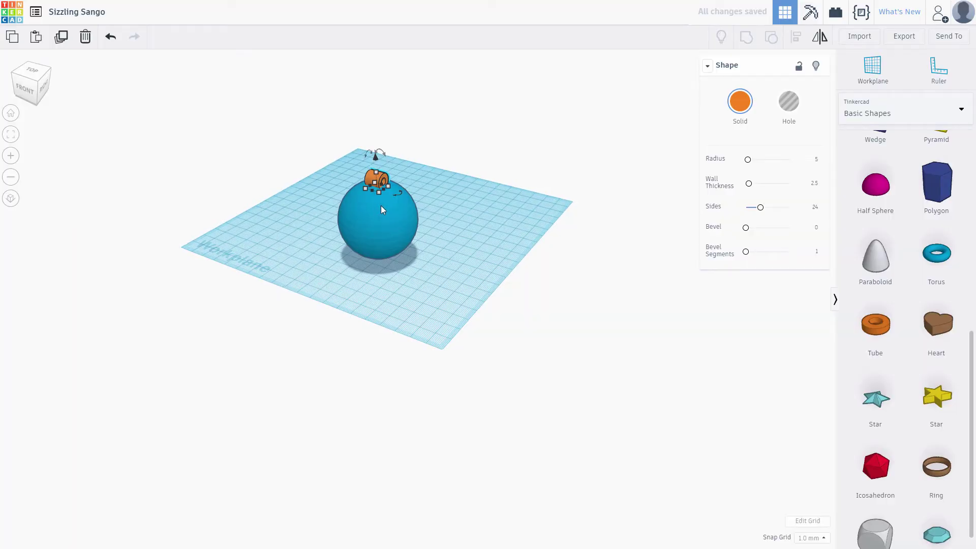
{"action": "key", "text": "f"}
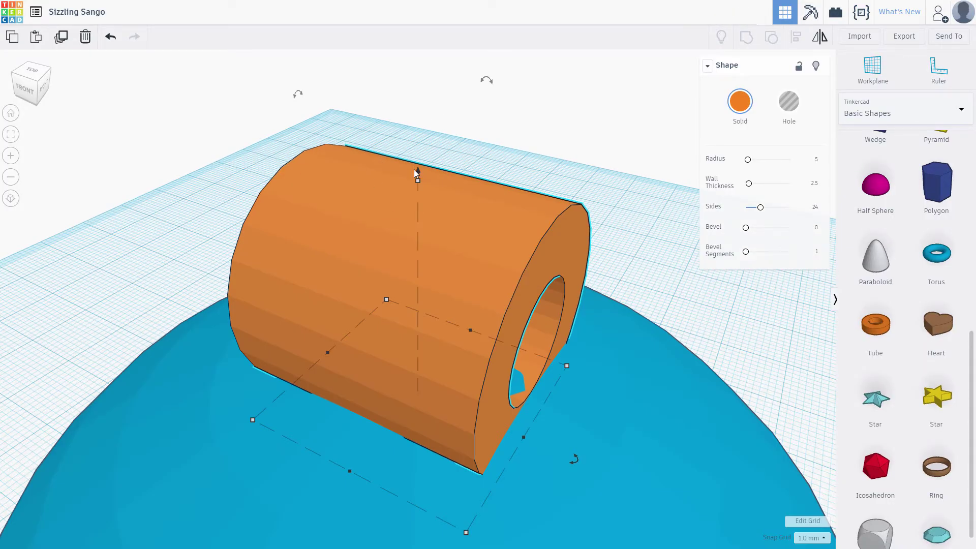
{"action": "mouse_move", "coordinate": [418, 172]}
{"action": "left_mouse_down"}
{"action": "mouse_move", "coordinate": [422, 137]}
{"action": "mouse_move", "coordinate": [423, 161]}
{"action": "left_mouse_up"}
{"action": "scroll", "coordinate": [539, 270], "scroll_direction": "down", "scroll_amount": 8}
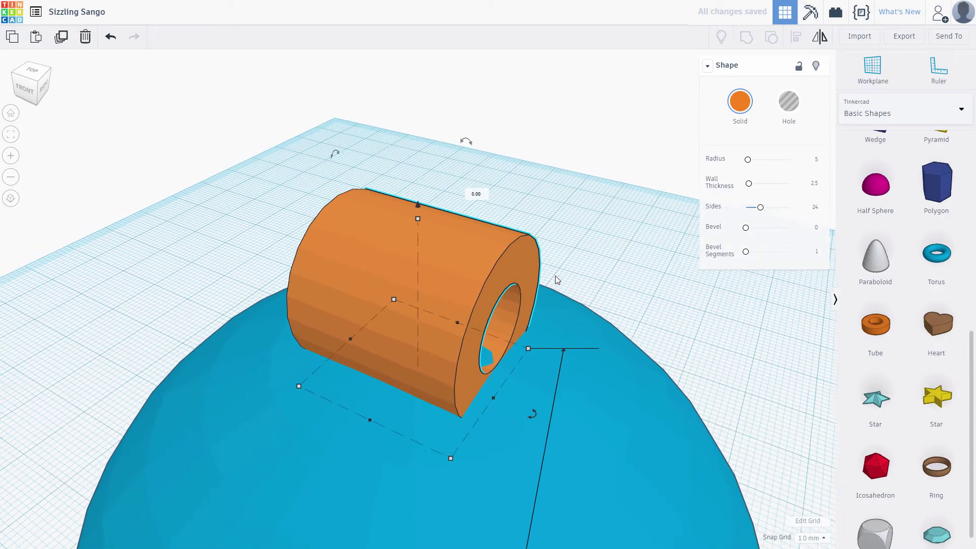
{"action": "scroll", "coordinate": [560, 306], "scroll_direction": "down", "scroll_amount": 5}
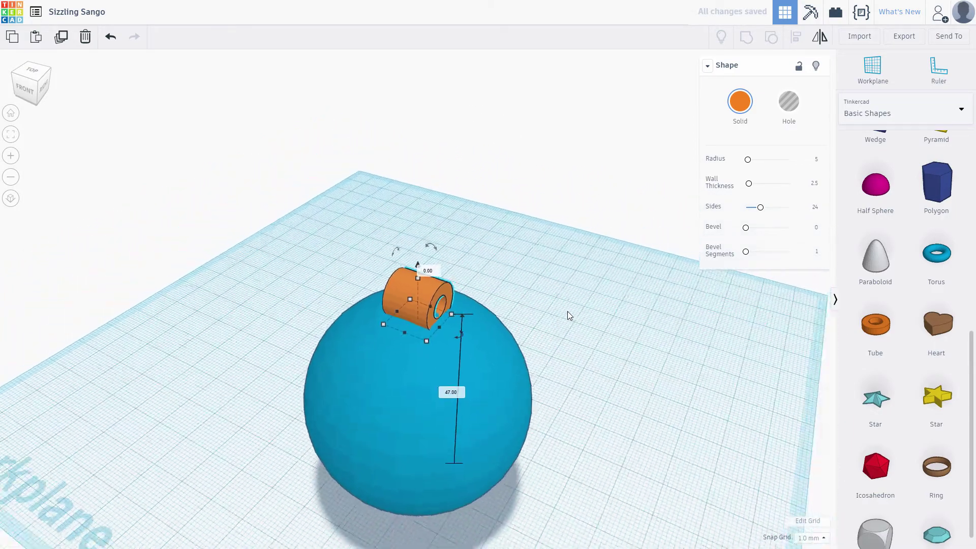
{"action": "left_click", "coordinate": [585, 371]}
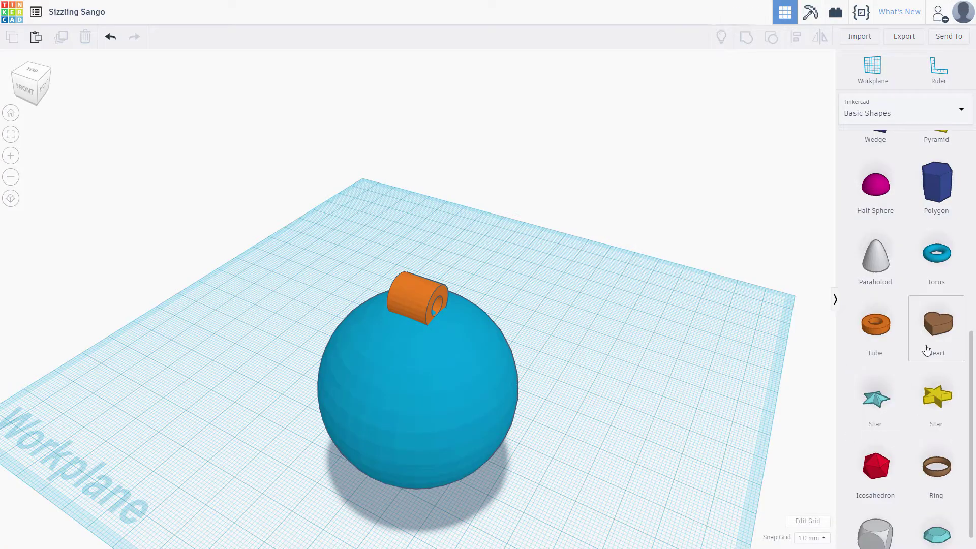
- Discard a trial Text shape and switch the library to Shape Generators › Featured
{"action": "scroll", "coordinate": [925, 345], "scroll_direction": "down", "scroll_amount": 1}
{"action": "scroll", "coordinate": [926, 348], "scroll_direction": "up", "scroll_amount": 5}
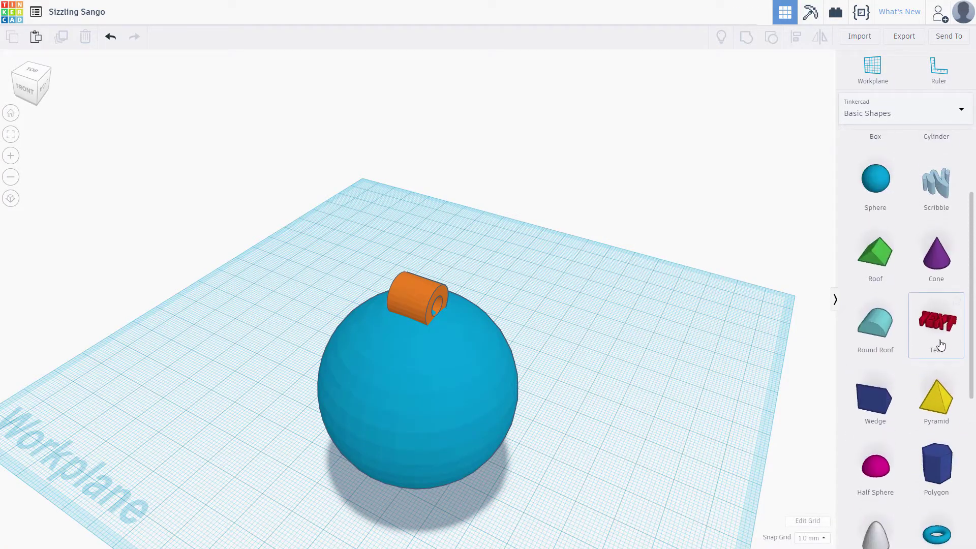
{"action": "left_click_drag", "start_coordinate": [941, 345], "coordinate": [630, 329]}
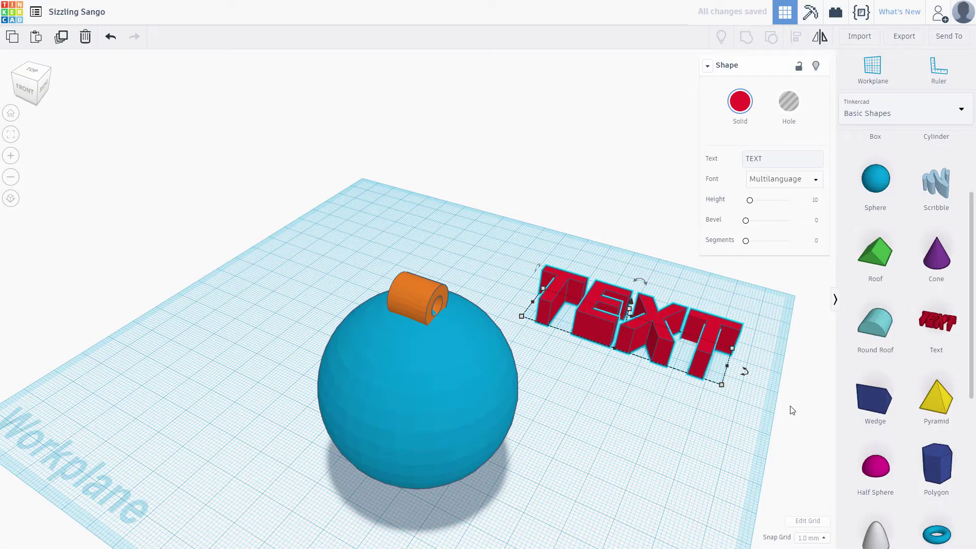
{"action": "key", "text": "Delete"}
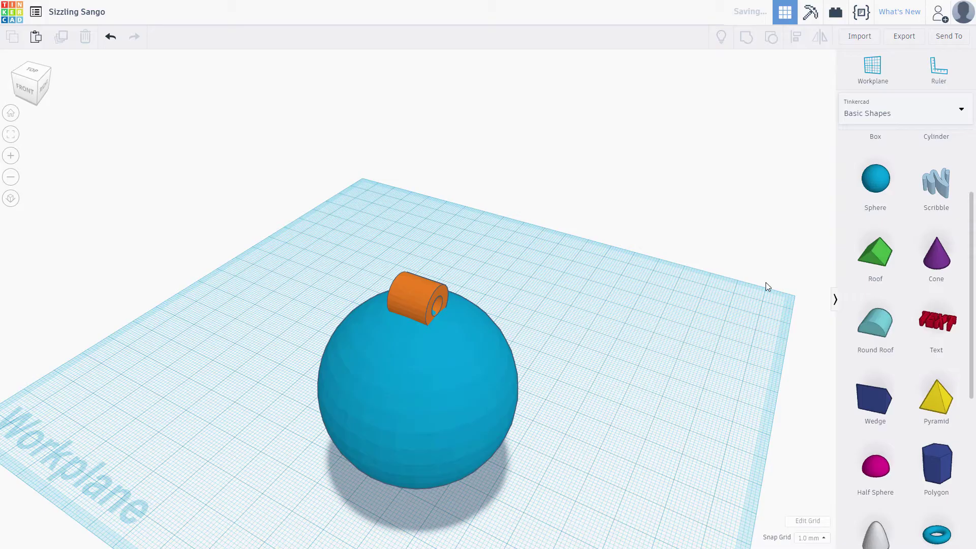
{"action": "left_click", "coordinate": [910, 116]}
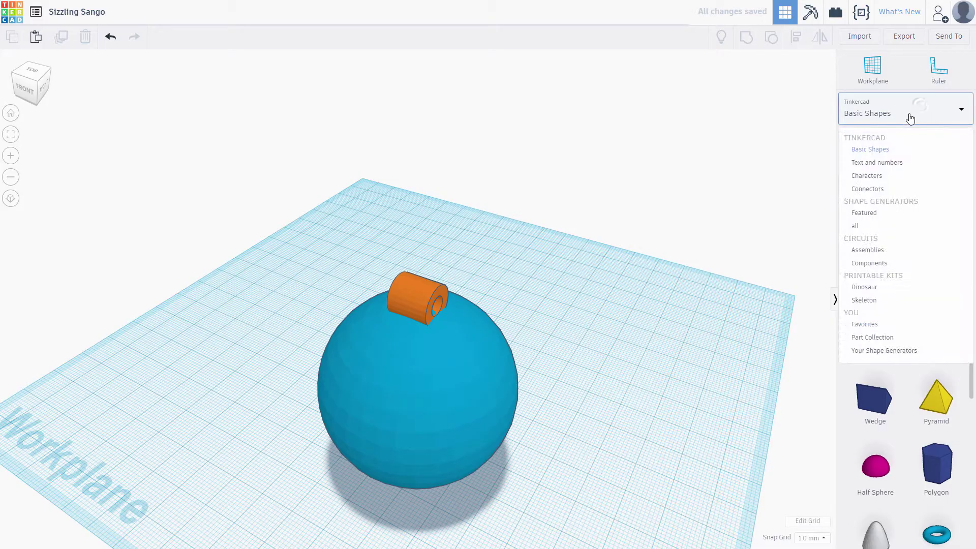
{"action": "left_click", "coordinate": [871, 214]}
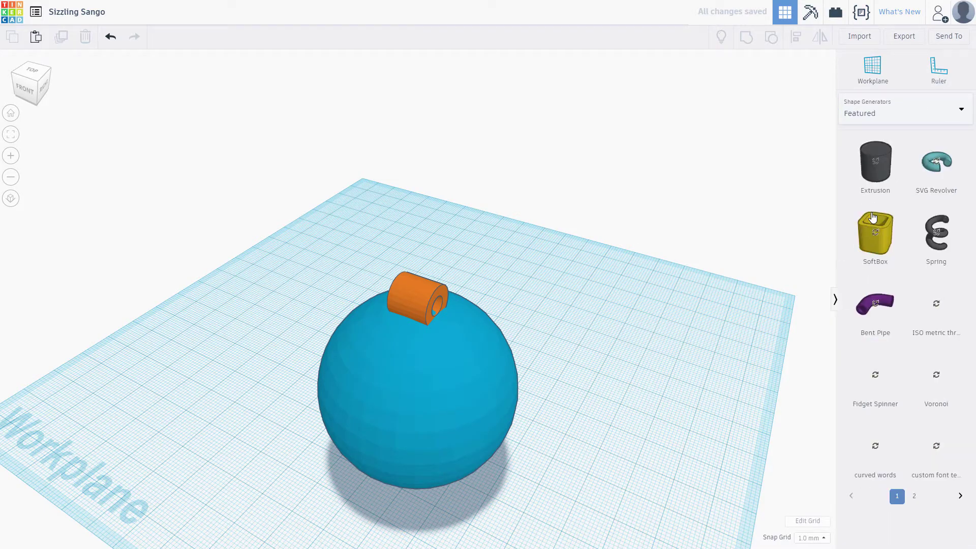
- Place a custom font text ring beside the sphere and enter the name as its text
{"action": "left_click", "coordinate": [936, 450]}
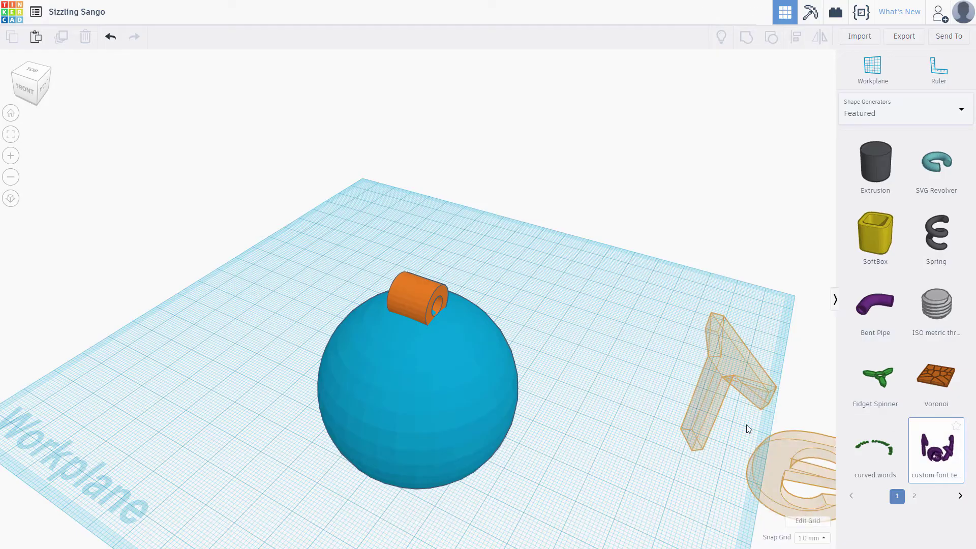
{"action": "left_click", "coordinate": [606, 349]}
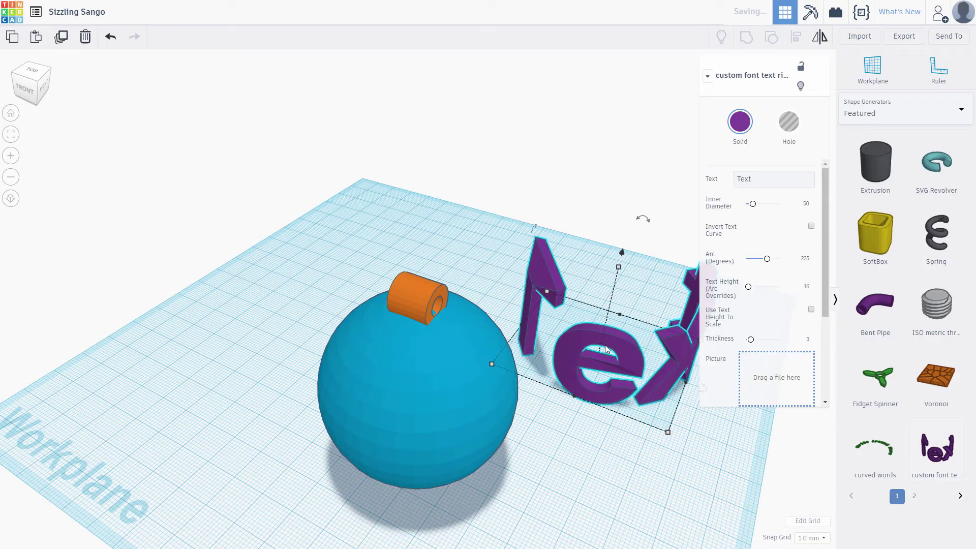
{"action": "left_click", "coordinate": [768, 178]}
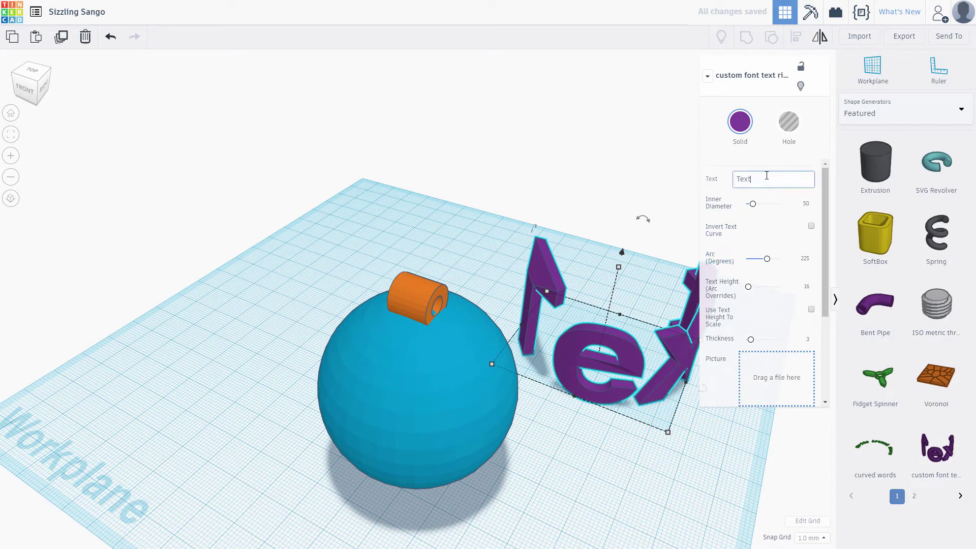
{"action": "type", "text": "Ray"}
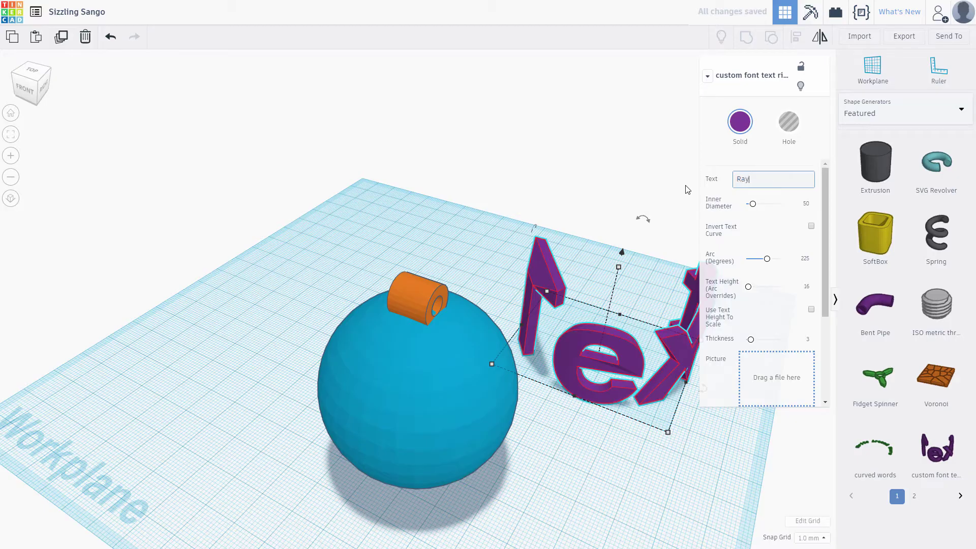
{"action": "type", "text": "mond"}
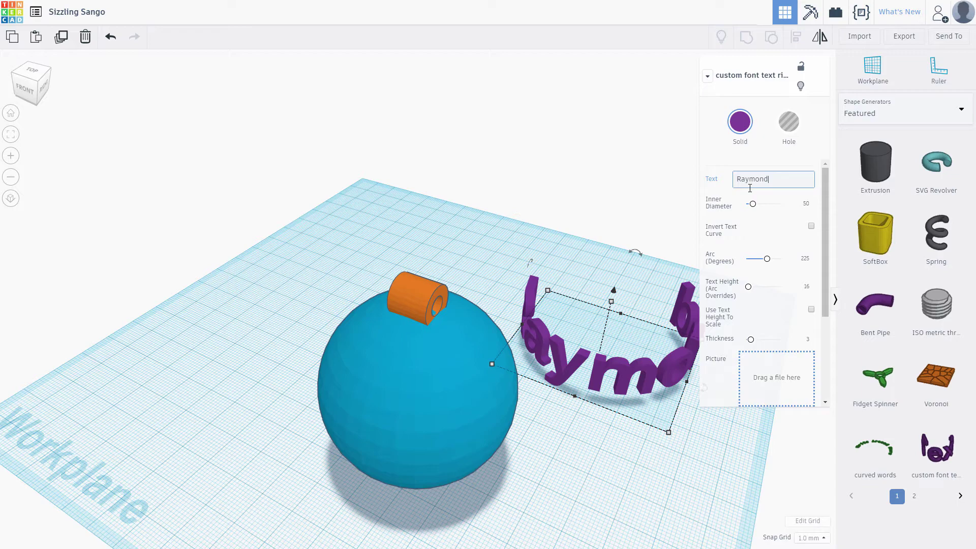
- Give the text ring inner diameter 45, thickness 5 and a 355° arc
{"action": "left_click", "coordinate": [804, 204]}
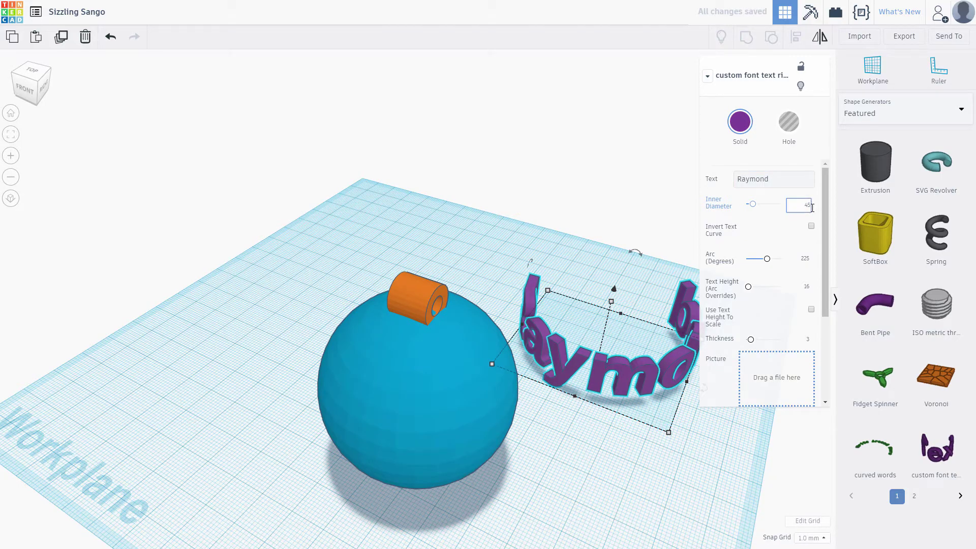
{"action": "type", "text": "45"}
{"action": "scroll", "coordinate": [814, 285], "scroll_direction": "down", "scroll_amount": 3}
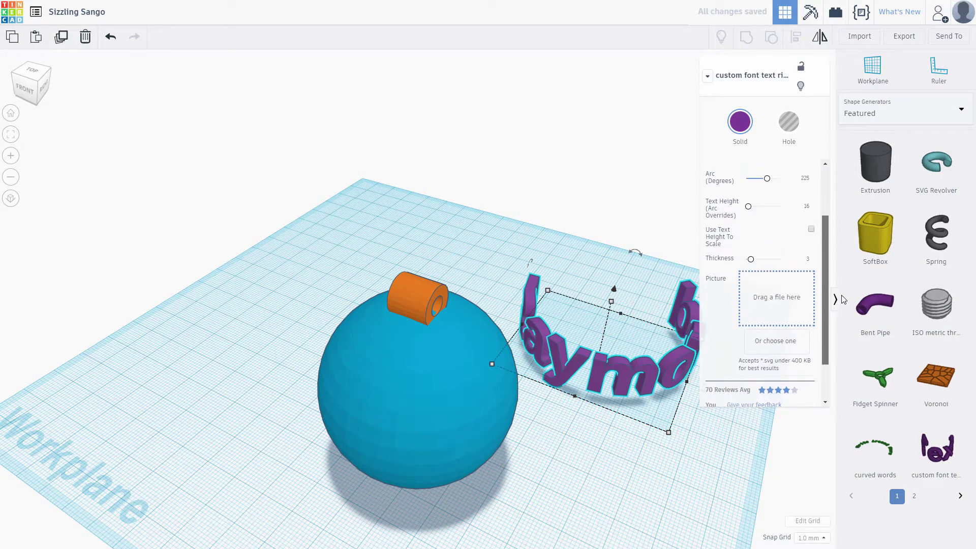
{"action": "scroll", "coordinate": [826, 293], "scroll_direction": "up", "scroll_amount": 1}
{"action": "left_click", "coordinate": [807, 289]}
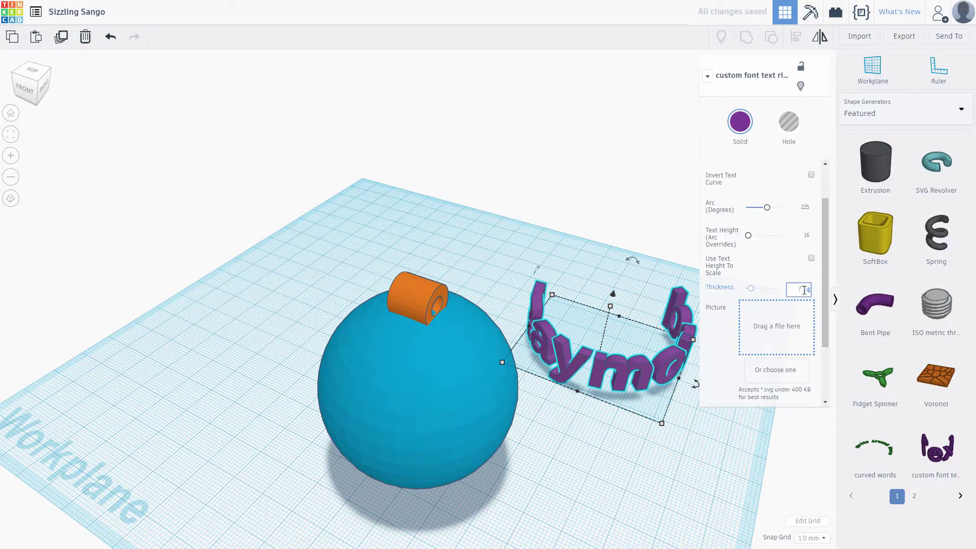
{"action": "type", "text": "5"}
{"action": "left_click", "coordinate": [770, 210]}
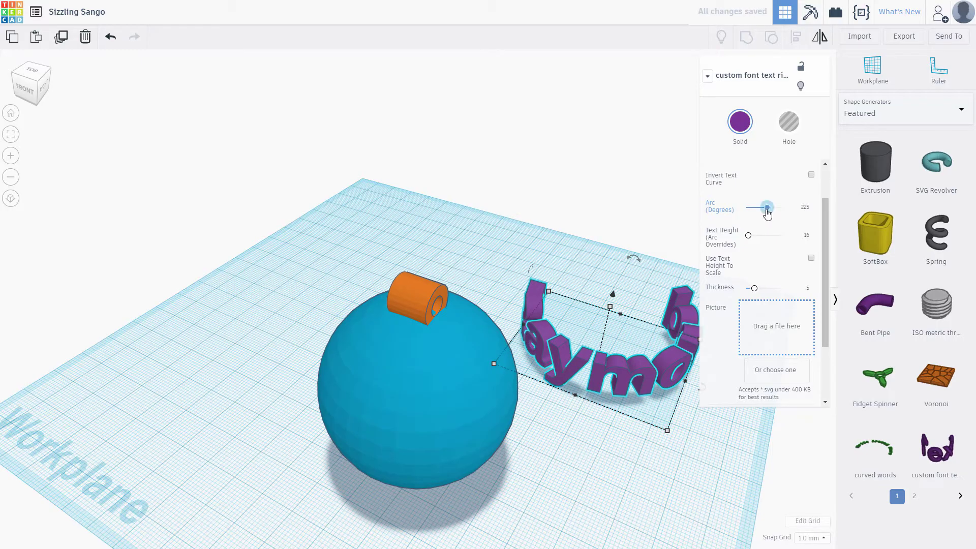
{"action": "left_click_drag", "start_coordinate": [767, 209], "coordinate": [791, 212]}
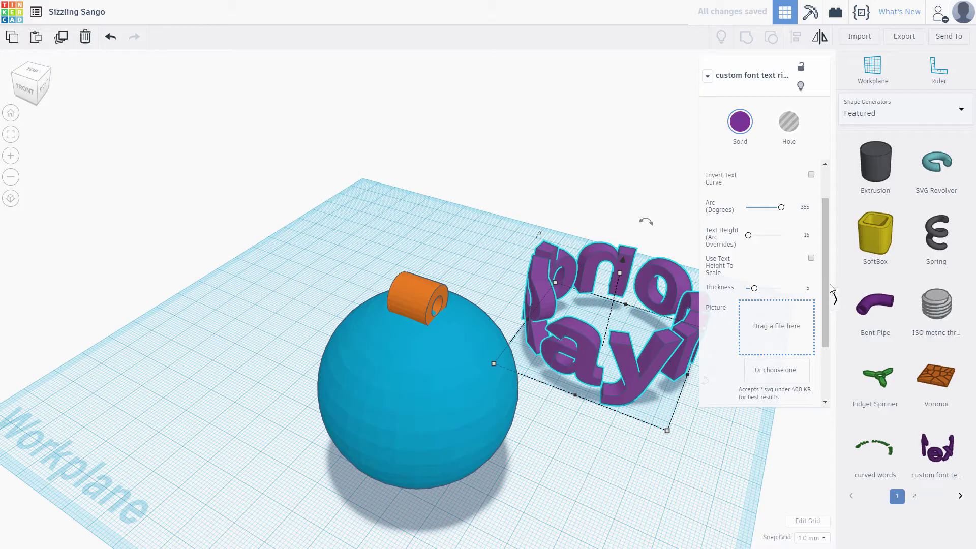
- Align the purple text ring to the blue sphere, using the sphere as reference
{"action": "left_click", "coordinate": [442, 421], "text": "shift"}
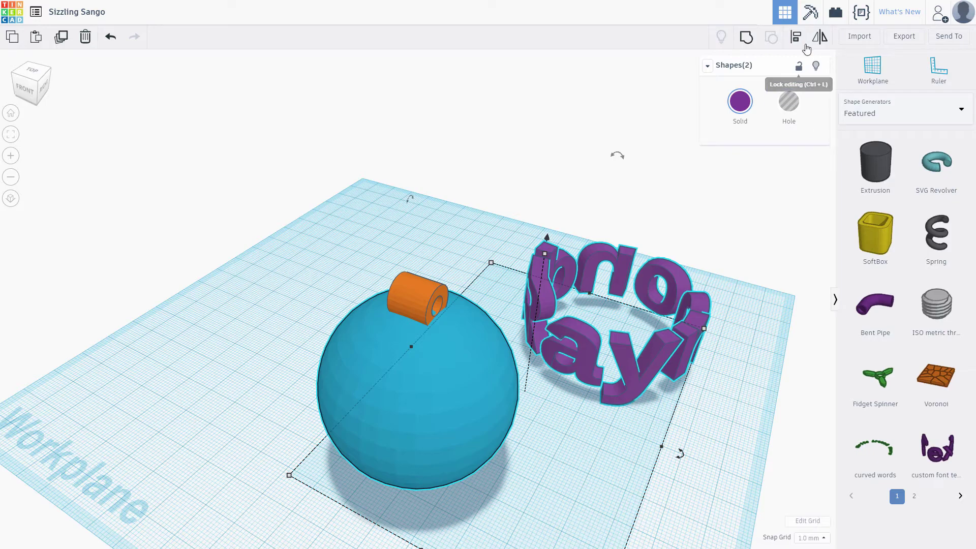
{"action": "left_click", "coordinate": [797, 38]}
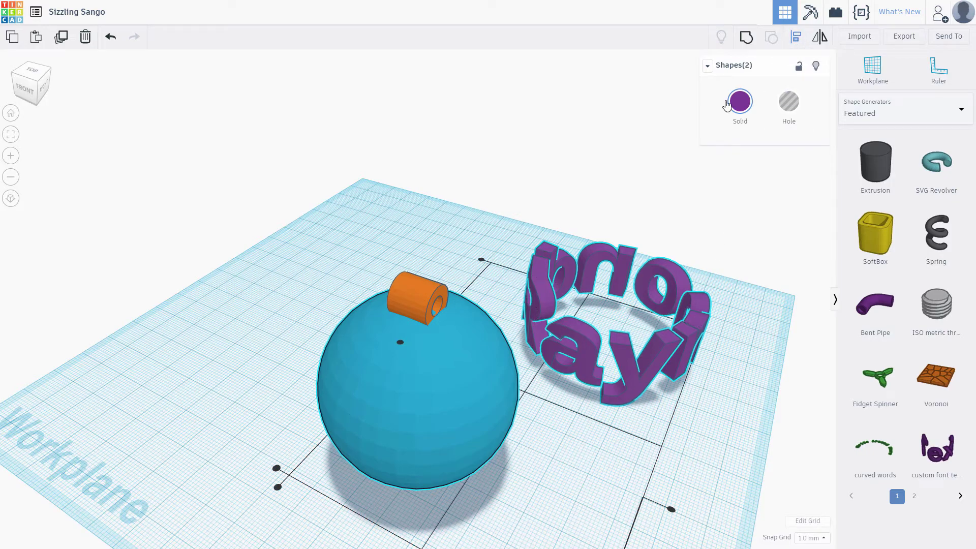
{"action": "scroll", "coordinate": [610, 311], "scroll_direction": "down", "scroll_amount": 4}
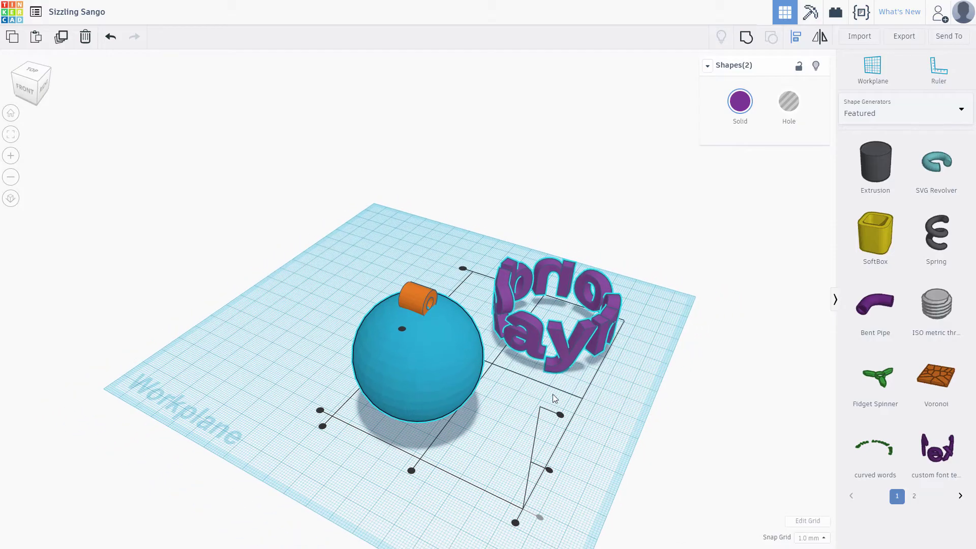
{"action": "left_click", "coordinate": [412, 471]}
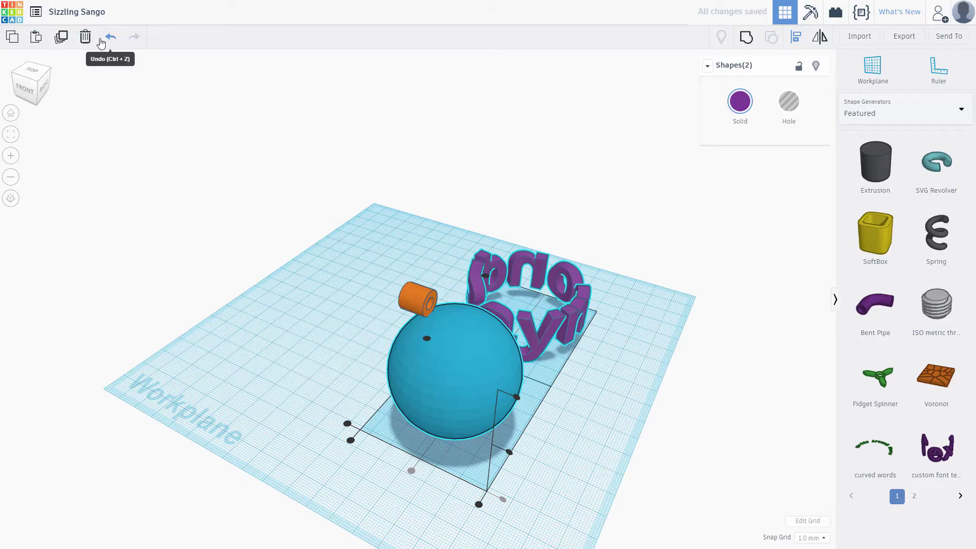
{"action": "left_click", "coordinate": [110, 36]}
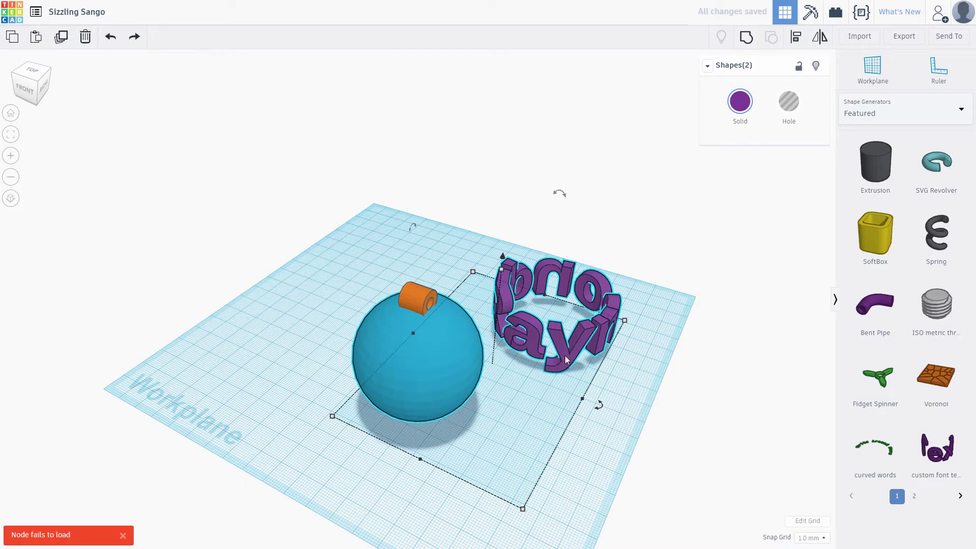
{"action": "left_click", "coordinate": [799, 37]}
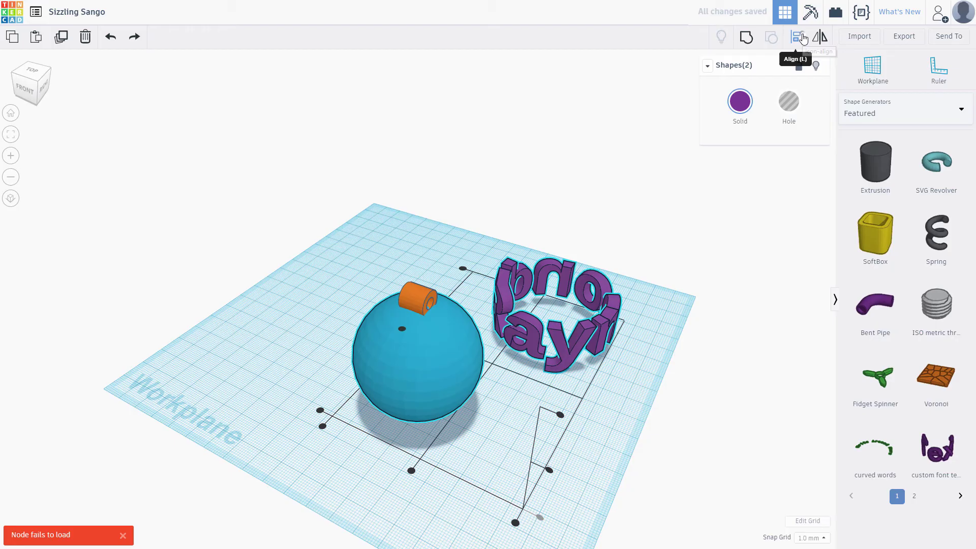
{"action": "left_click", "coordinate": [435, 363]}
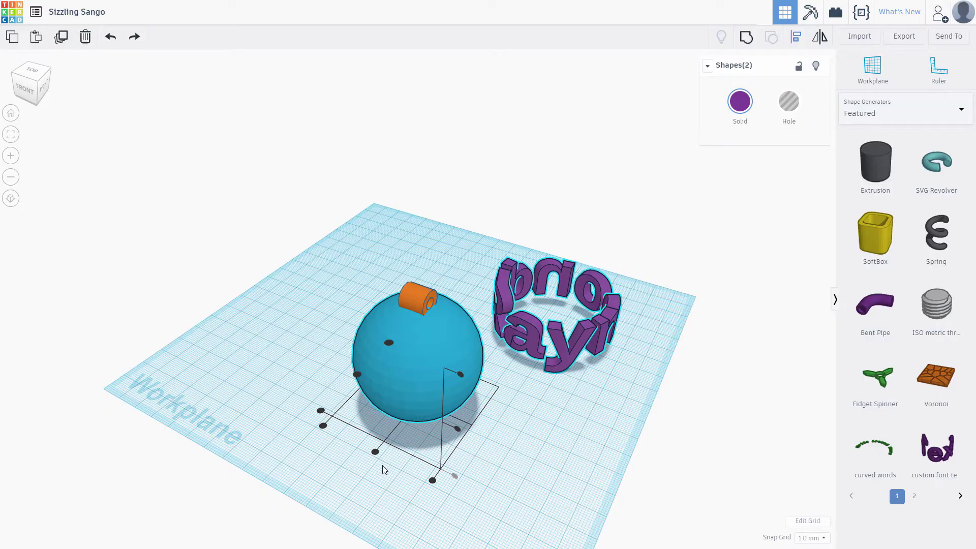
{"action": "left_click", "coordinate": [375, 452]}
{"action": "right_click_drag", "start_coordinate": [375, 451], "coordinate": [351, 448]}
- Centre the purple name ring on the base of the blue sphere
{"action": "left_click", "coordinate": [338, 460]}
{"action": "left_click", "coordinate": [342, 404]}
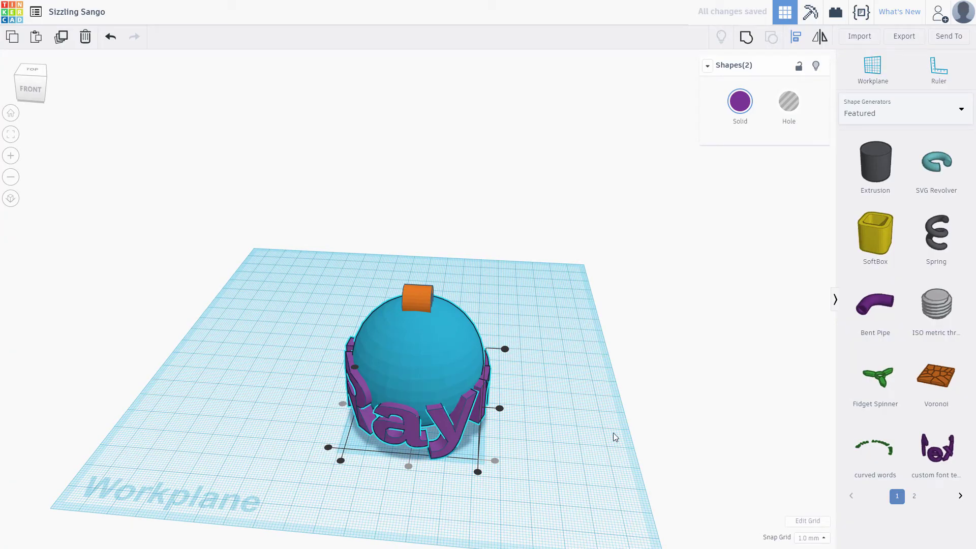
{"action": "left_click", "coordinate": [564, 411]}
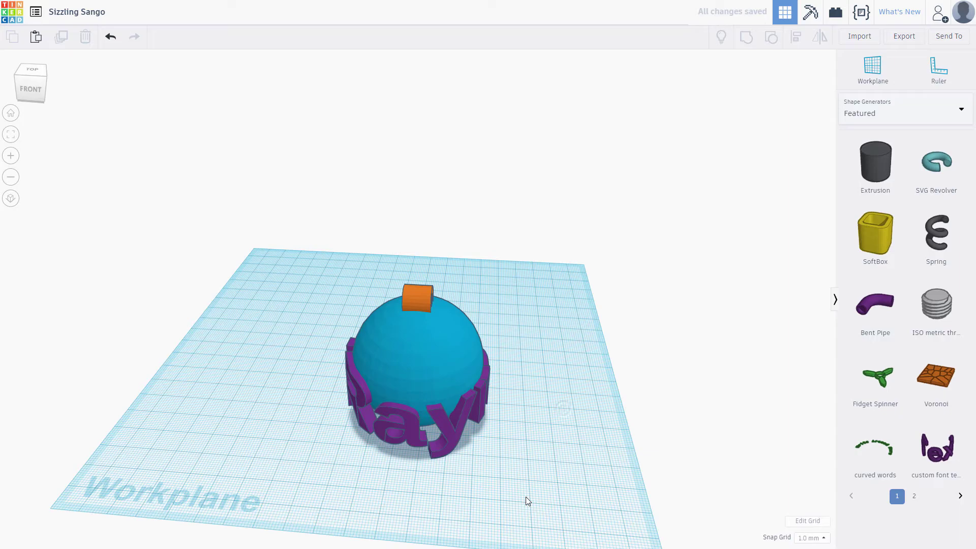
- Set the name ring's arc to 180°, then narrow it to 109° across the ball's front
{"action": "left_click", "coordinate": [452, 439]}
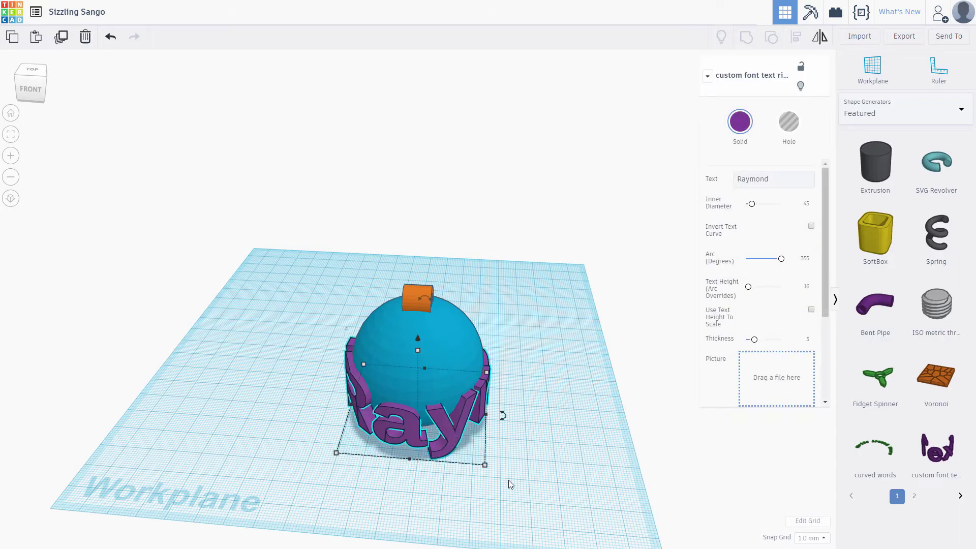
{"action": "right_click_drag", "start_coordinate": [533, 497], "coordinate": [560, 304]}
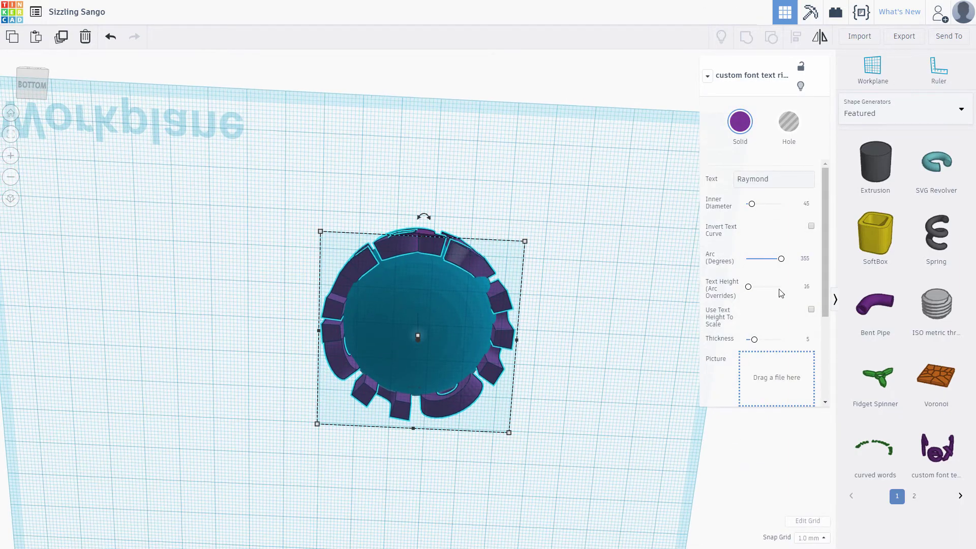
{"action": "left_click", "coordinate": [805, 260]}
{"action": "type", "text": "180"}
{"action": "key", "text": "Return"}
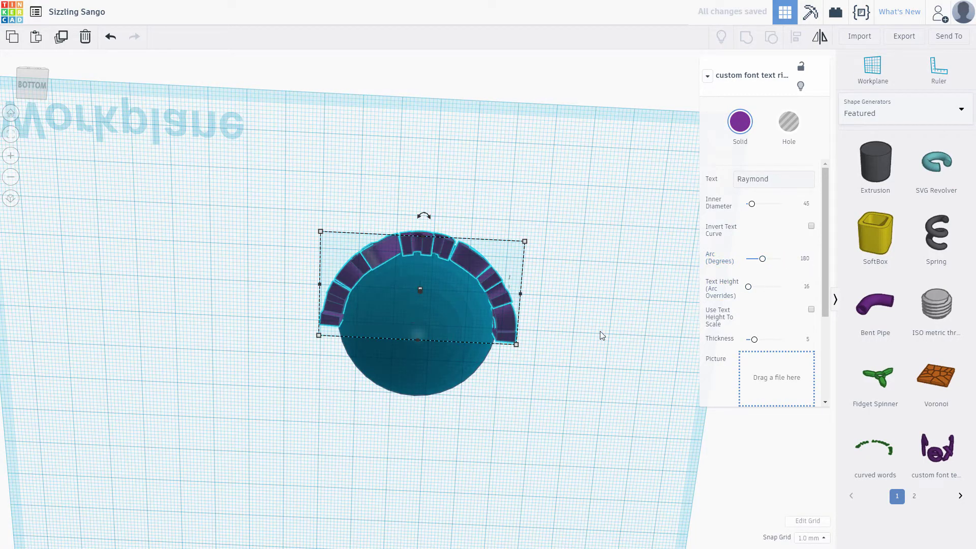
{"action": "right_click_drag", "start_coordinate": [669, 286], "coordinate": [596, 448]}
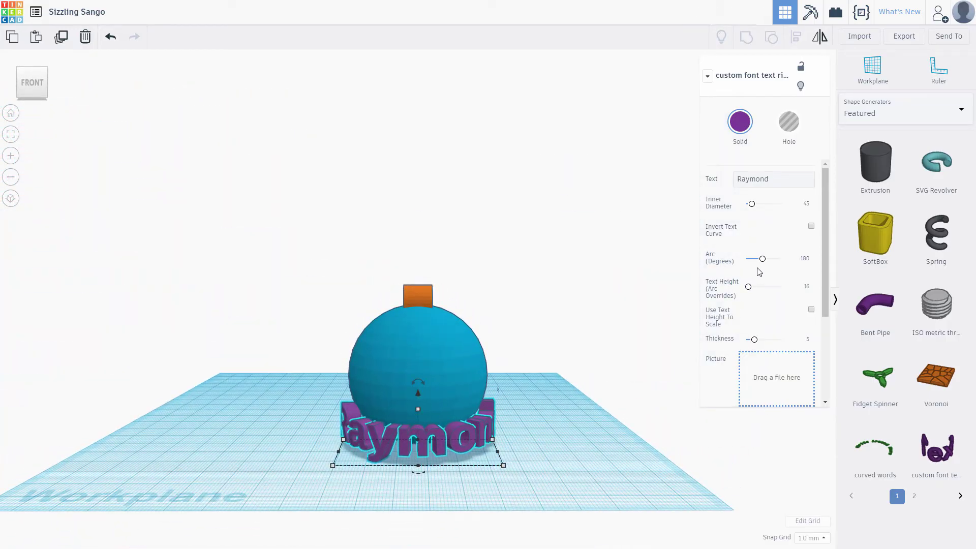
{"action": "left_click_drag", "start_coordinate": [763, 259], "coordinate": [756, 260]}
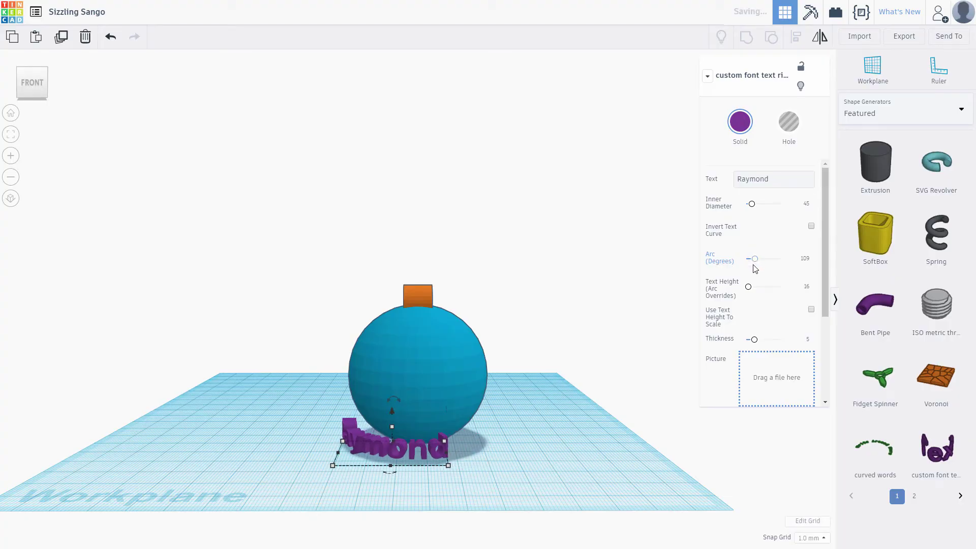
- Centre the name text on the sphere with Align
{"action": "left_click", "coordinate": [462, 395], "text": "shift"}
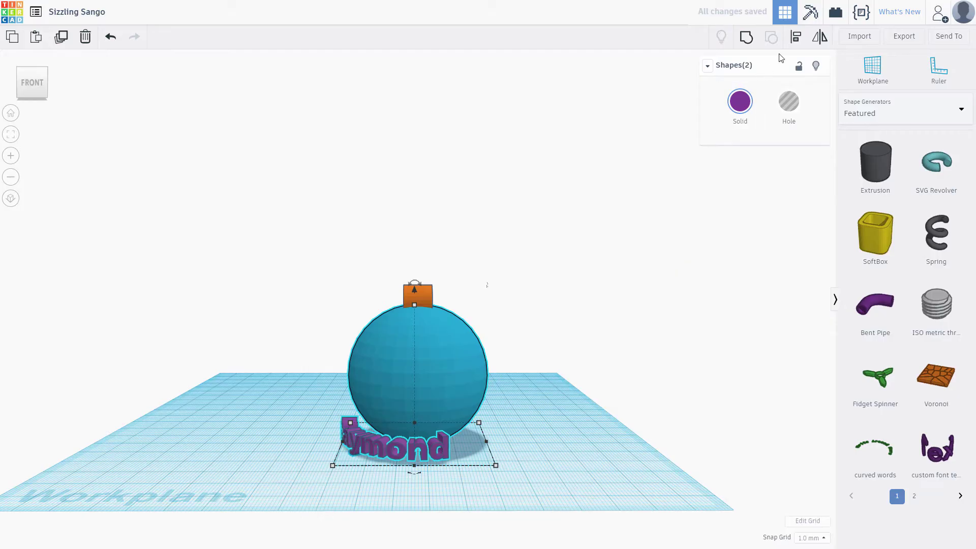
{"action": "left_click", "coordinate": [795, 36]}
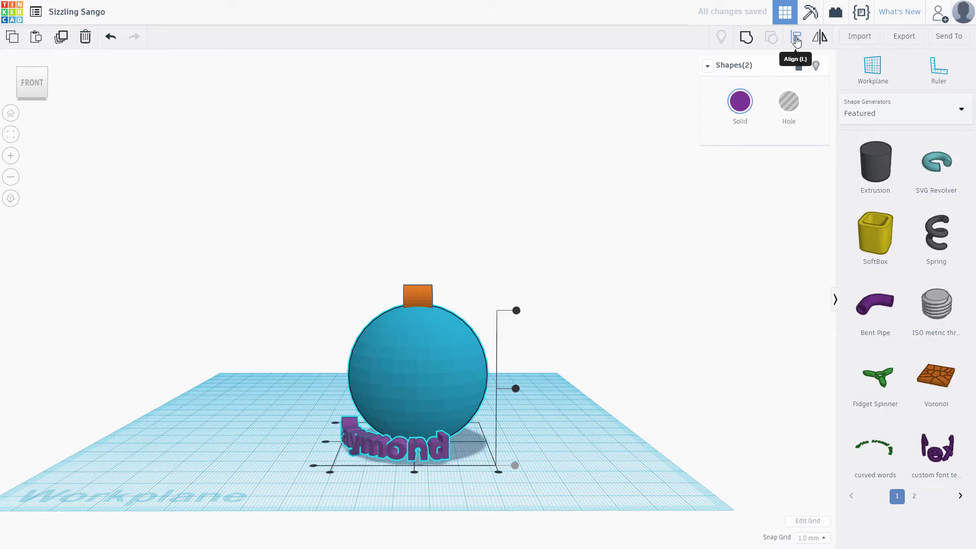
{"action": "left_click", "coordinate": [515, 389]}
- Group the sphere, hanging loop and name ring into one blue ornament
{"action": "right_click_drag", "start_coordinate": [511, 393], "coordinate": [456, 474]}
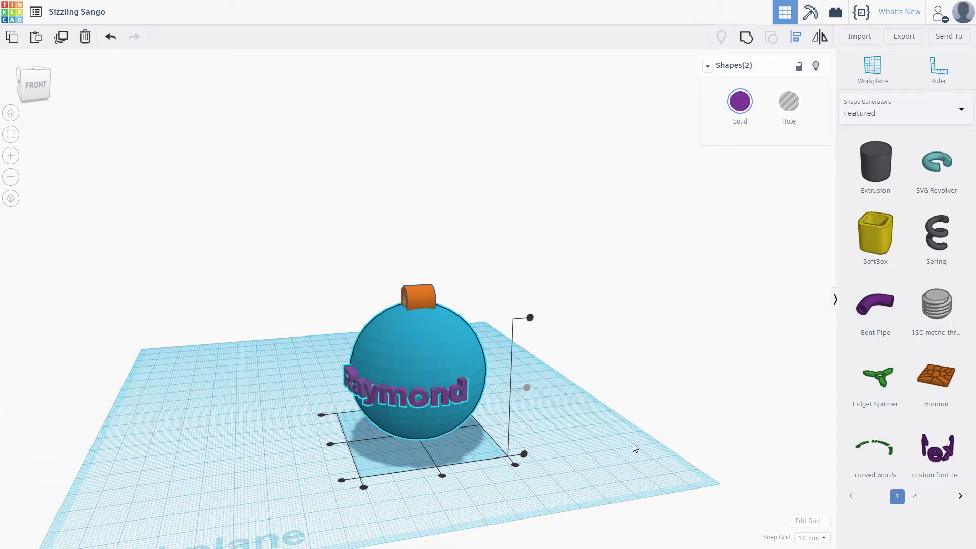
{"action": "key", "text": "ctrl+a"}
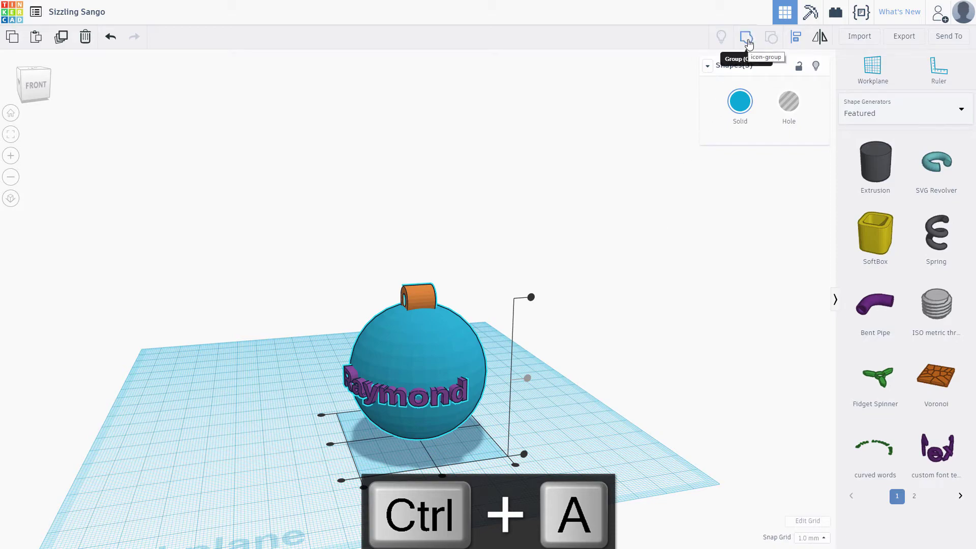
{"action": "left_click", "coordinate": [748, 43]}
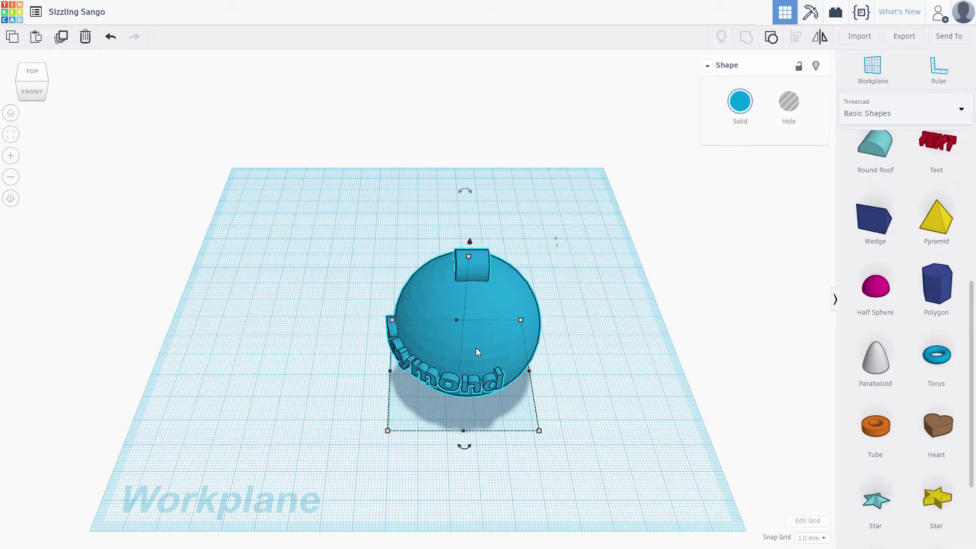
- Hide the finished ornament and place a new box on the workplane
{"action": "key", "text": "ctrl+h"}
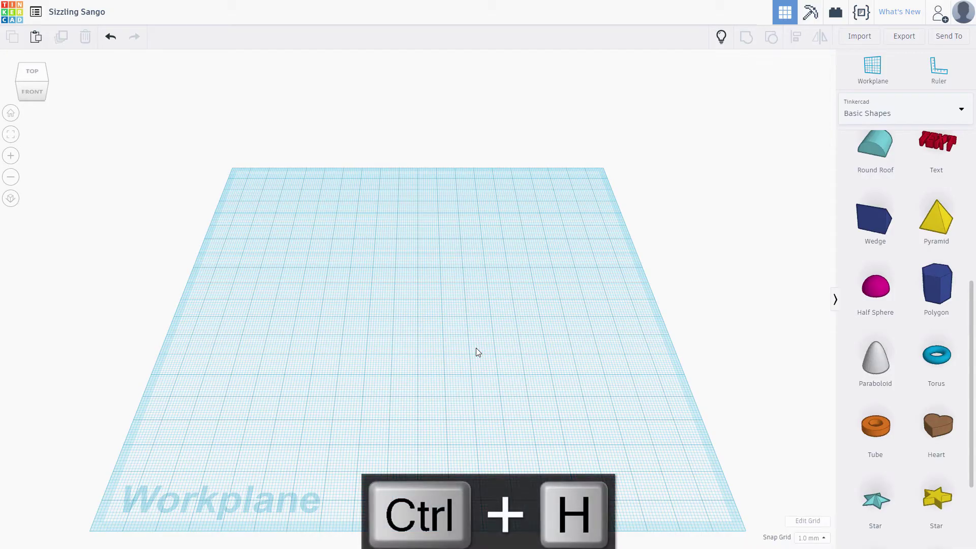
{"action": "scroll", "coordinate": [920, 285], "scroll_direction": "up", "scroll_amount": 5}
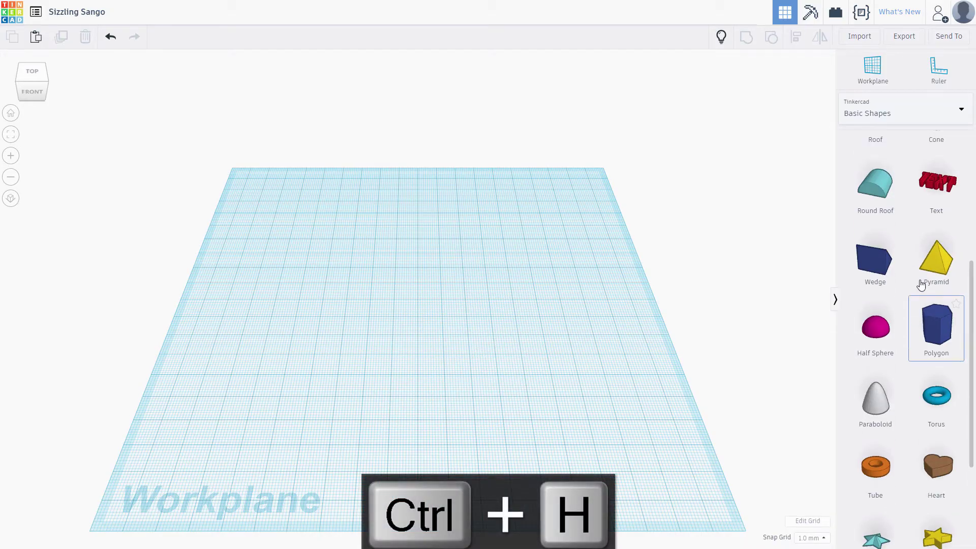
{"action": "left_click_drag", "start_coordinate": [862, 270], "coordinate": [423, 333]}
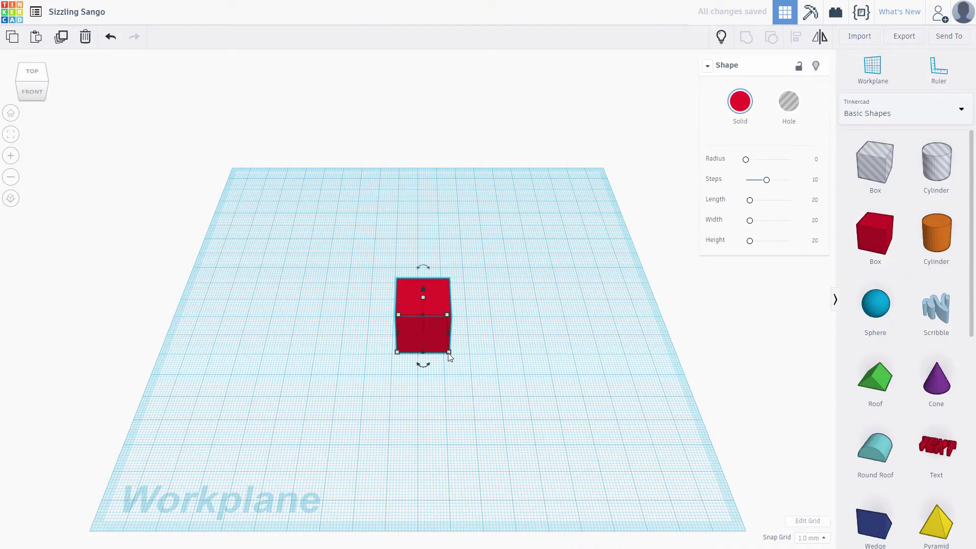
- Size the red box to 50 × 30 mm with a 5 mm height
{"action": "mouse_move", "coordinate": [449, 352]}
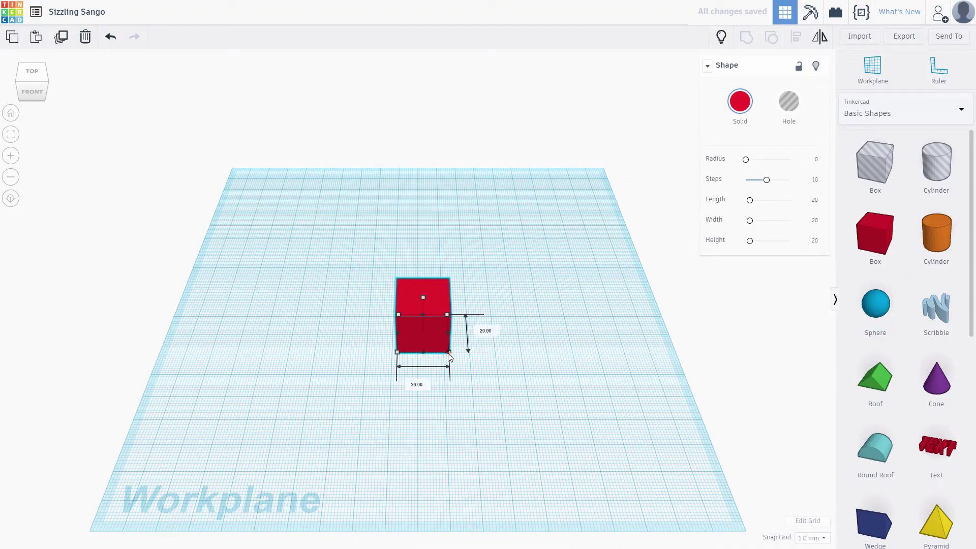
{"action": "left_click", "coordinate": [432, 390]}
{"action": "type", "text": "50"}
{"action": "key", "text": "Tab"}
{"action": "type", "text": "30"}
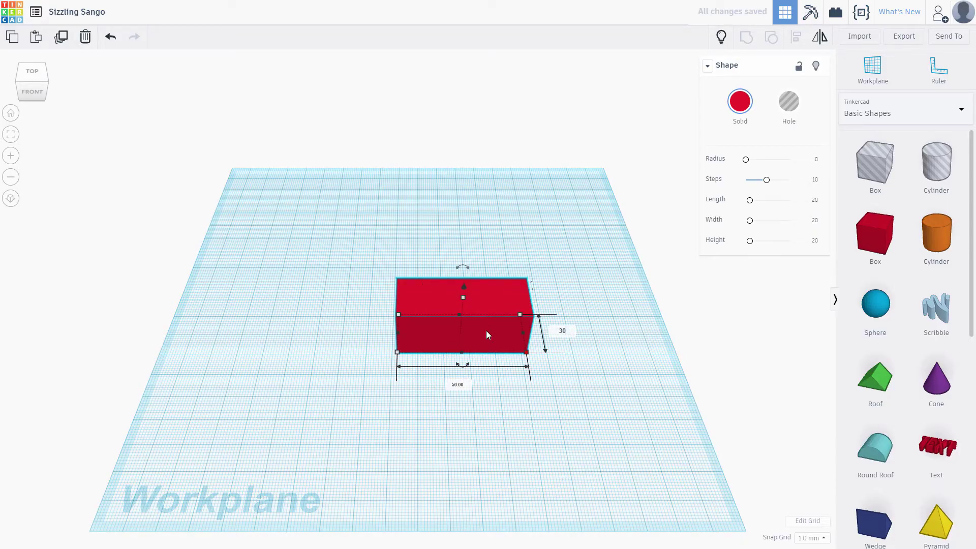
{"action": "key", "text": "Return"}
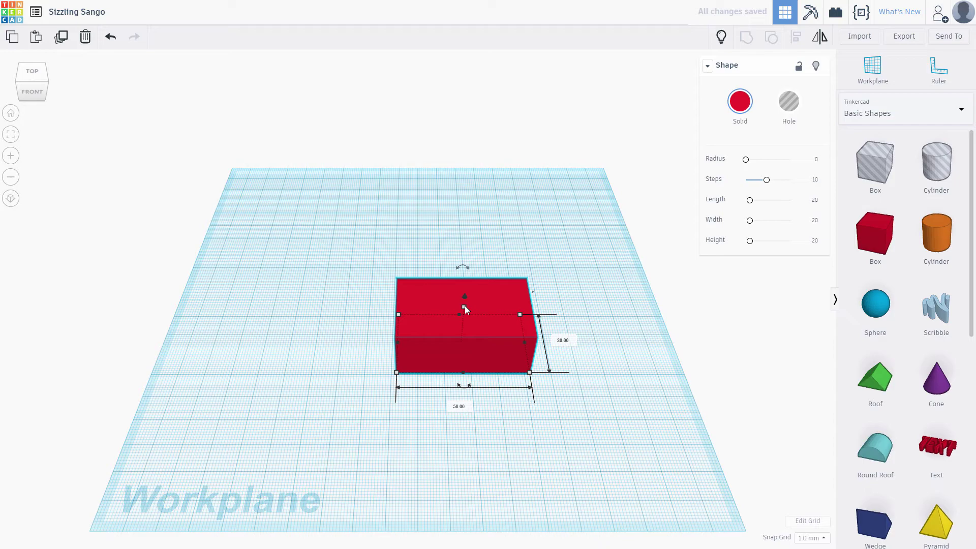
{"action": "mouse_move", "coordinate": [464, 307]}
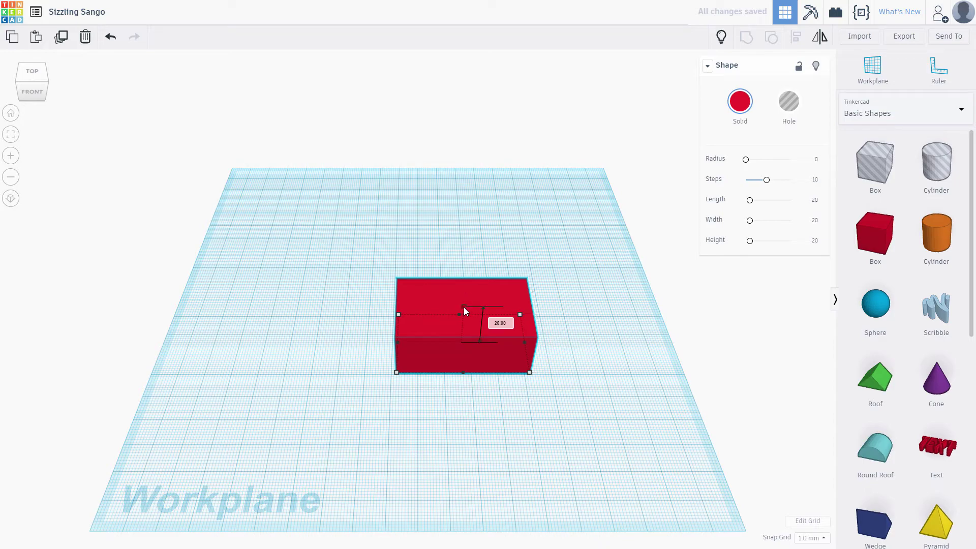
{"action": "left_click", "coordinate": [511, 325]}
{"action": "type", "text": "5"}
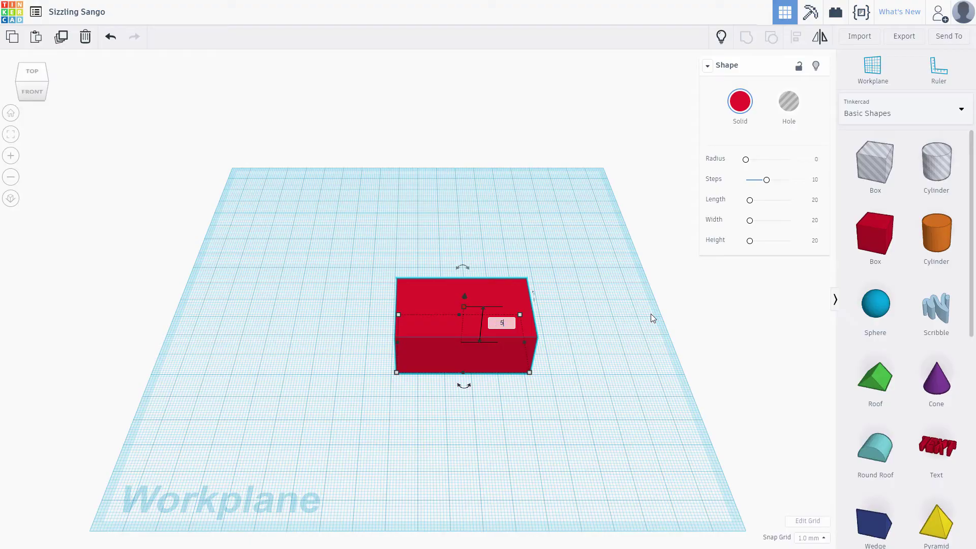
{"action": "key", "text": "Return"}
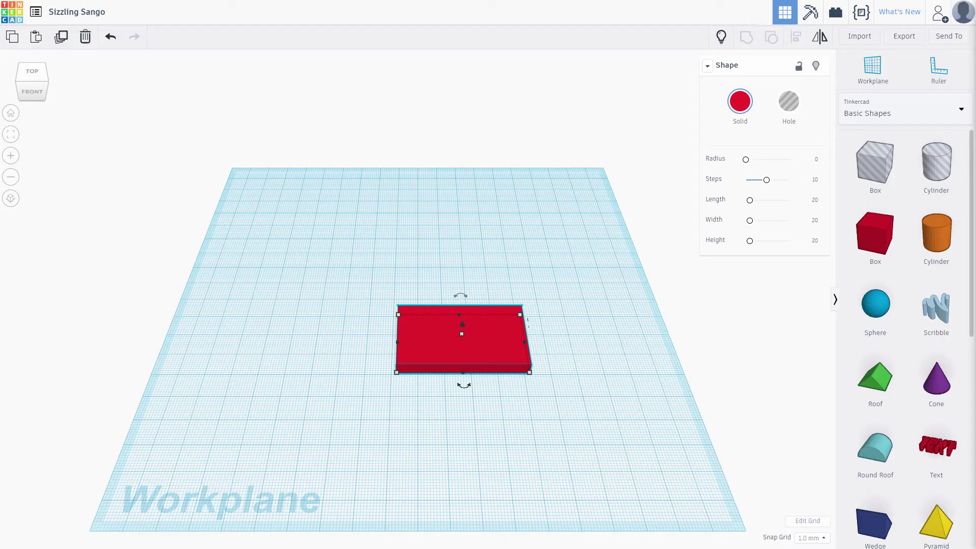
- Add a tube and set its radius to 5 and height to 5
{"action": "left_click_drag", "start_coordinate": [973, 259], "coordinate": [974, 481]}
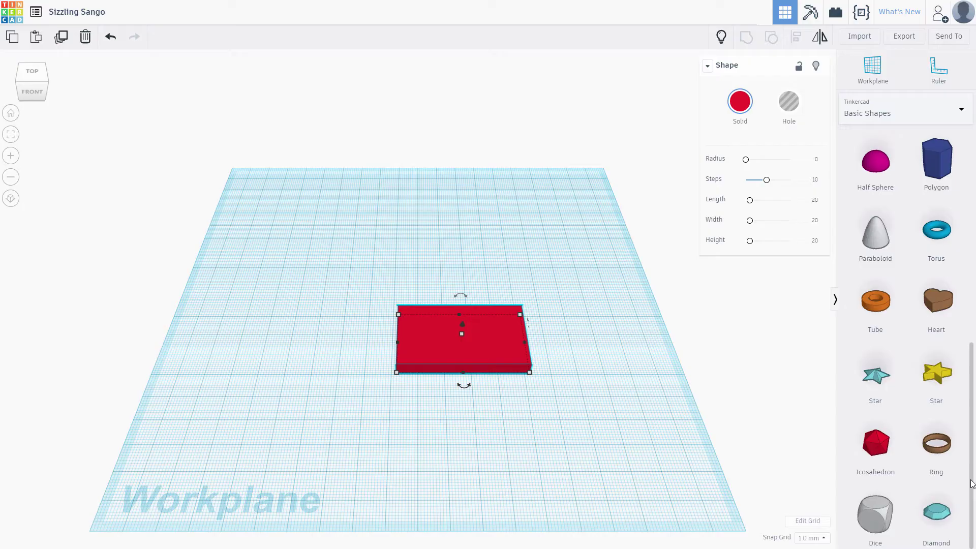
{"action": "left_click_drag", "start_coordinate": [882, 319], "coordinate": [615, 380]}
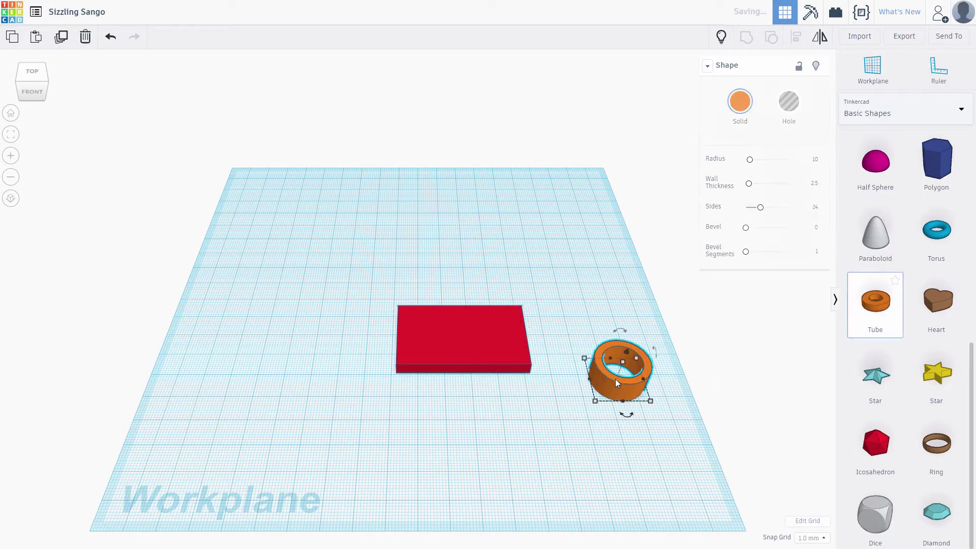
{"action": "left_click", "coordinate": [815, 160]}
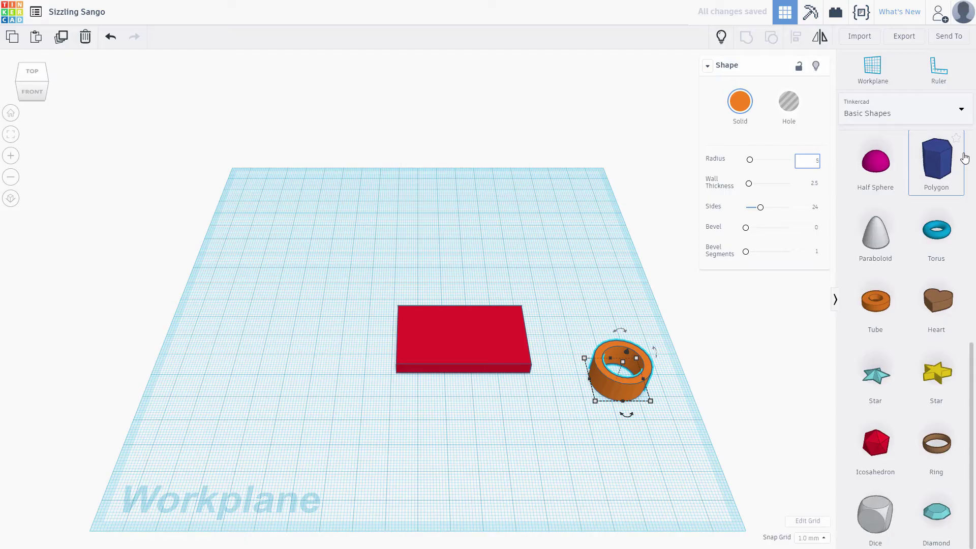
{"action": "type", "text": "5"}
{"action": "key", "text": "Return"}
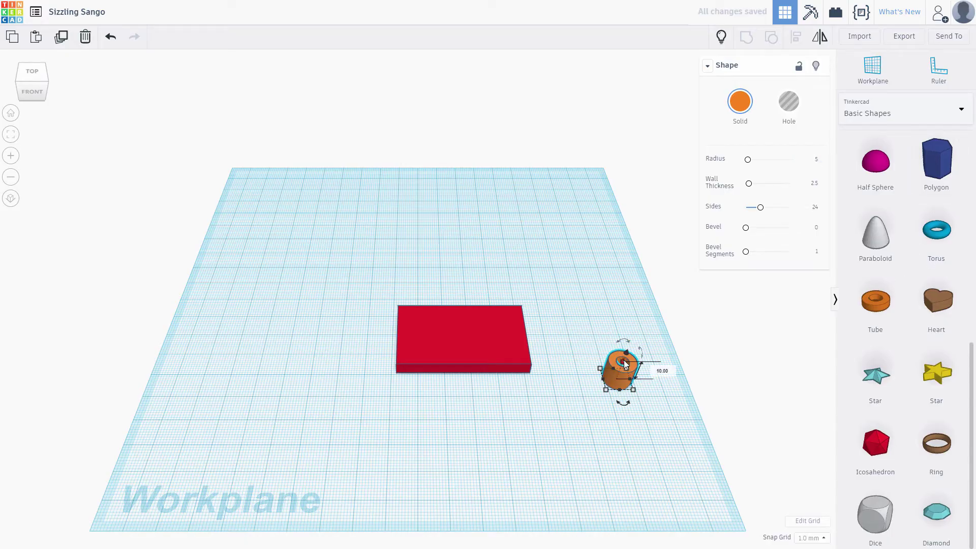
{"action": "left_click", "coordinate": [666, 372]}
{"action": "type", "text": "5"}
{"action": "key", "text": "Return"}
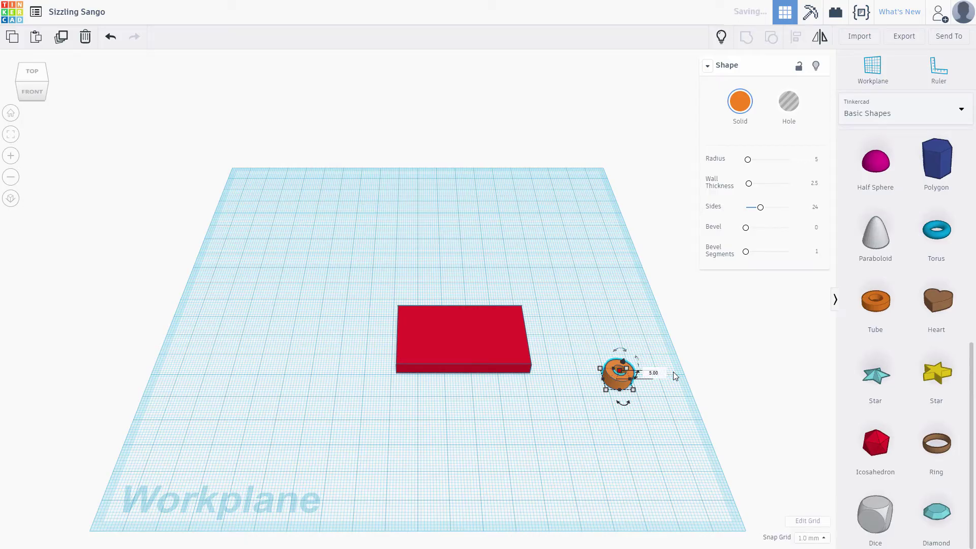
- Move the tube just behind the red box and select both shapes
{"action": "left_click", "coordinate": [682, 411]}
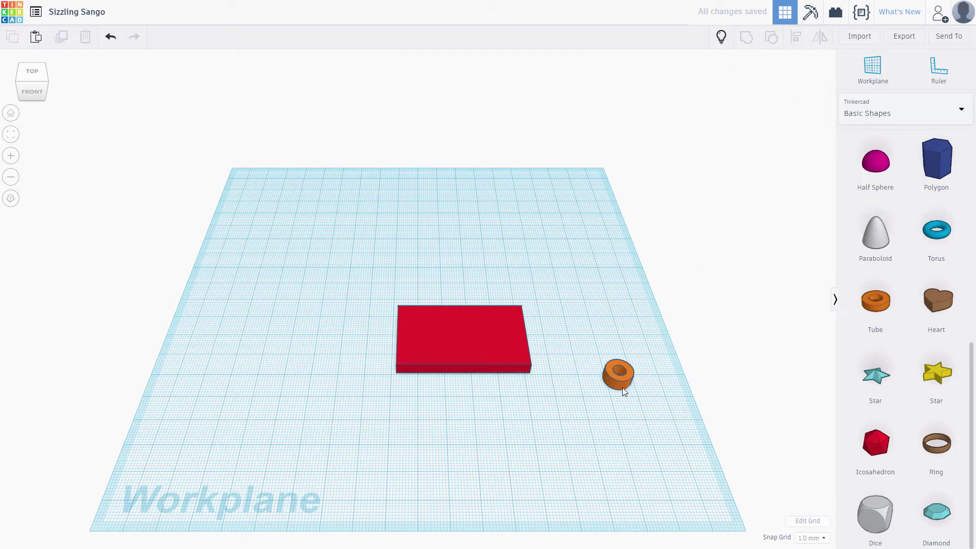
{"action": "left_click_drag", "start_coordinate": [624, 390], "coordinate": [483, 293]}
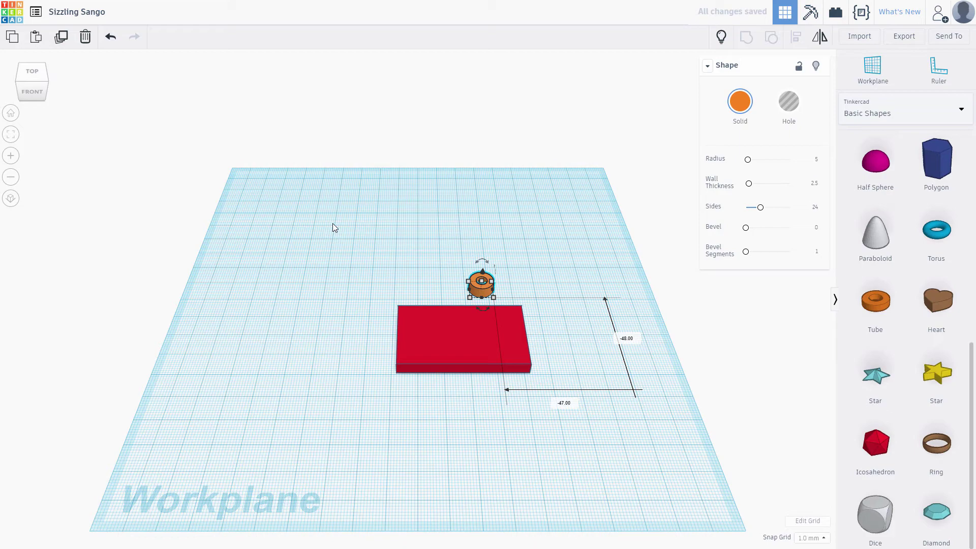
{"action": "left_click_drag", "start_coordinate": [333, 227], "coordinate": [587, 388]}
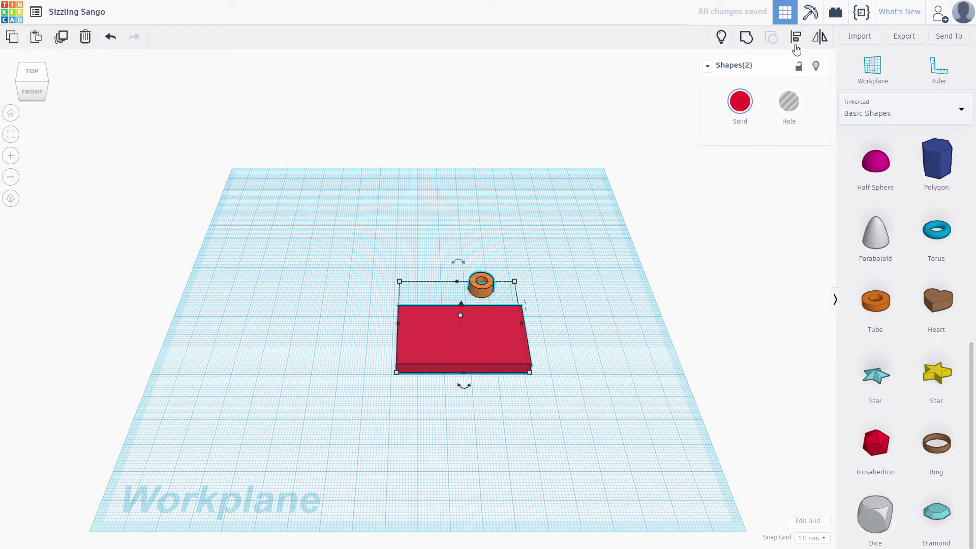
- Centre the tube along the red box's width with Align, viewed from the top
{"action": "left_click", "coordinate": [796, 41]}
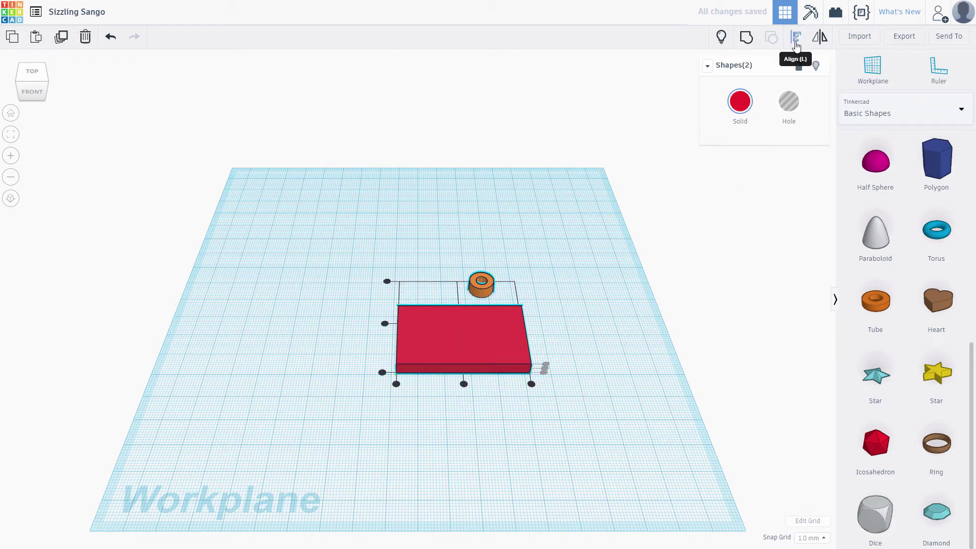
{"action": "left_click", "coordinate": [464, 384]}
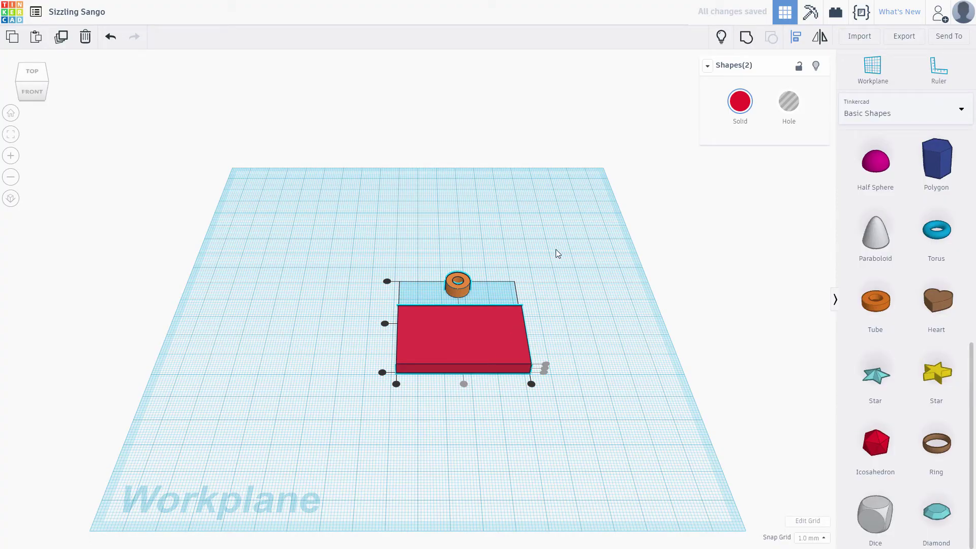
{"action": "left_click", "coordinate": [32, 74]}
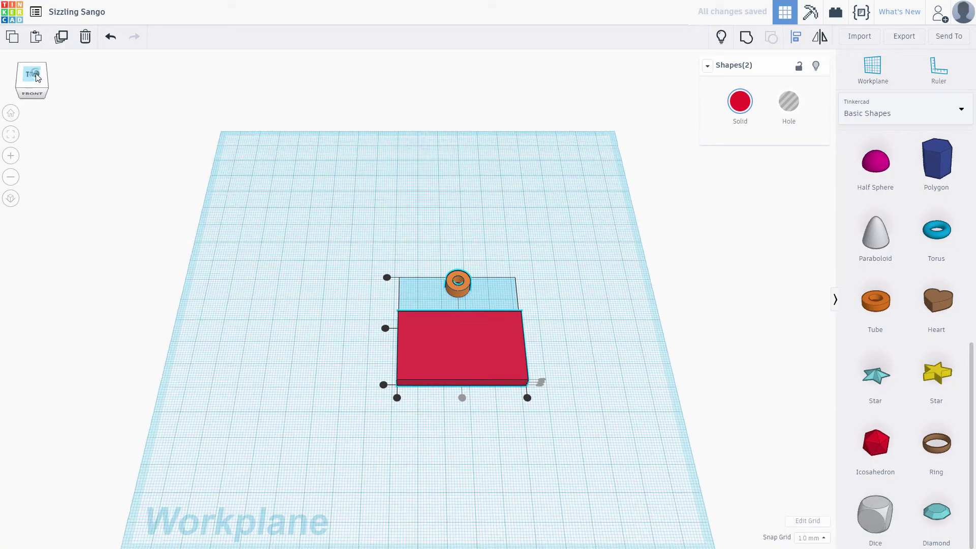
{"action": "left_click", "coordinate": [446, 224]}
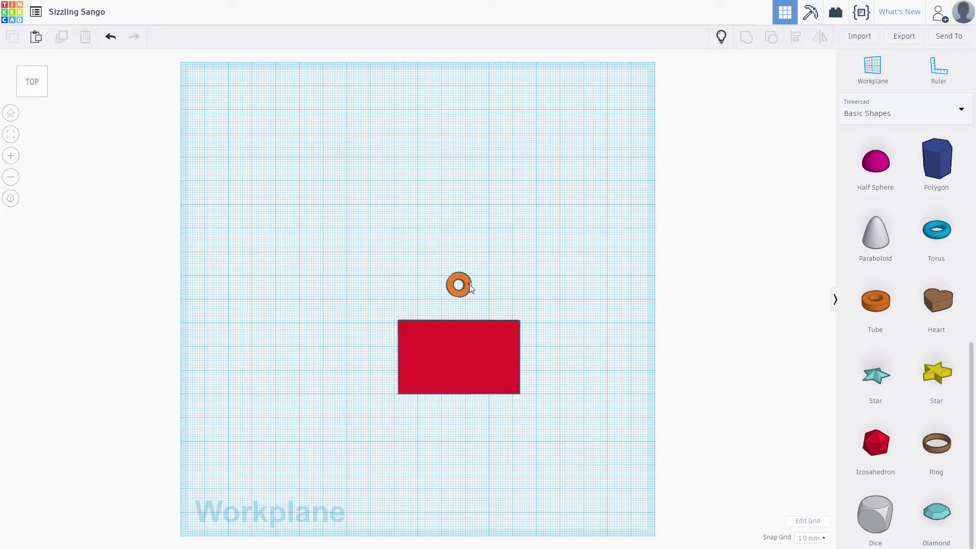
- Slide the tube down so it overlaps the red box's back edge
{"action": "left_click", "coordinate": [469, 284]}
{"action": "left_click", "coordinate": [469, 285]}
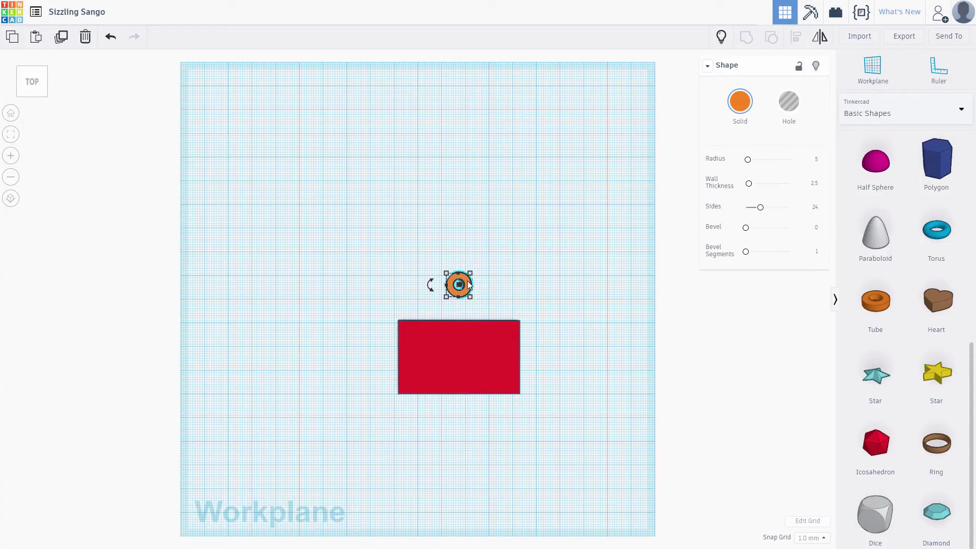
{"action": "left_click", "coordinate": [467, 284]}
{"action": "left_click_drag", "start_coordinate": [469, 285], "coordinate": [469, 301]}
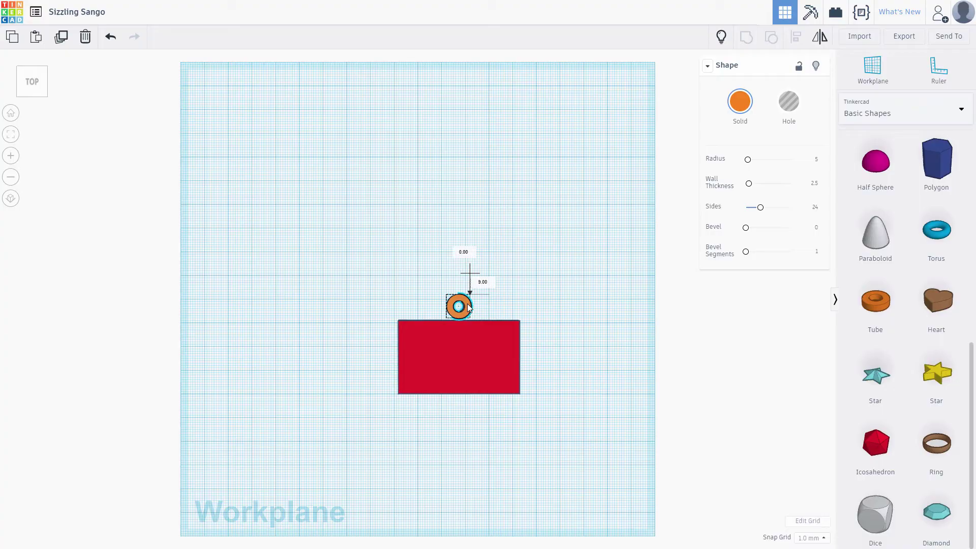
{"action": "left_click_drag", "start_coordinate": [468, 308], "coordinate": [468, 314]}
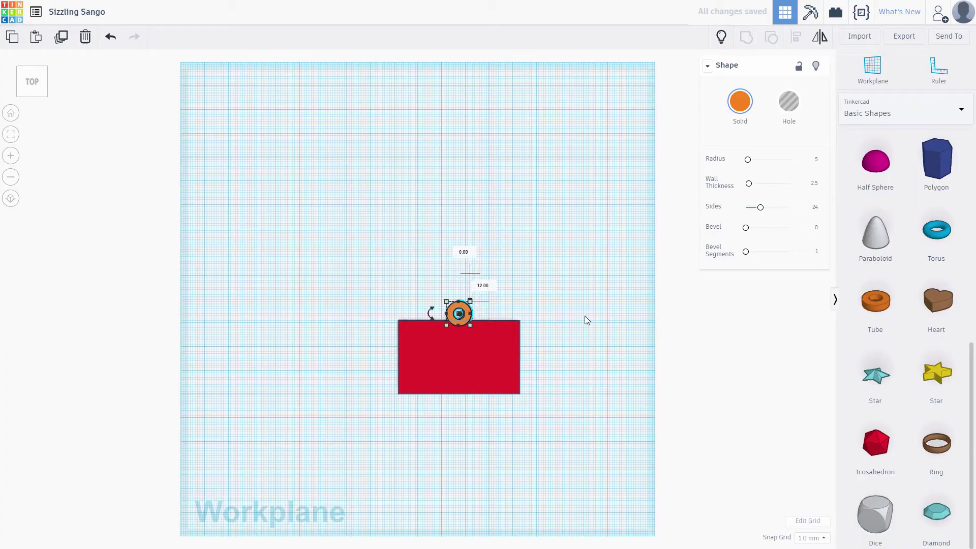
{"action": "left_click", "coordinate": [601, 329]}
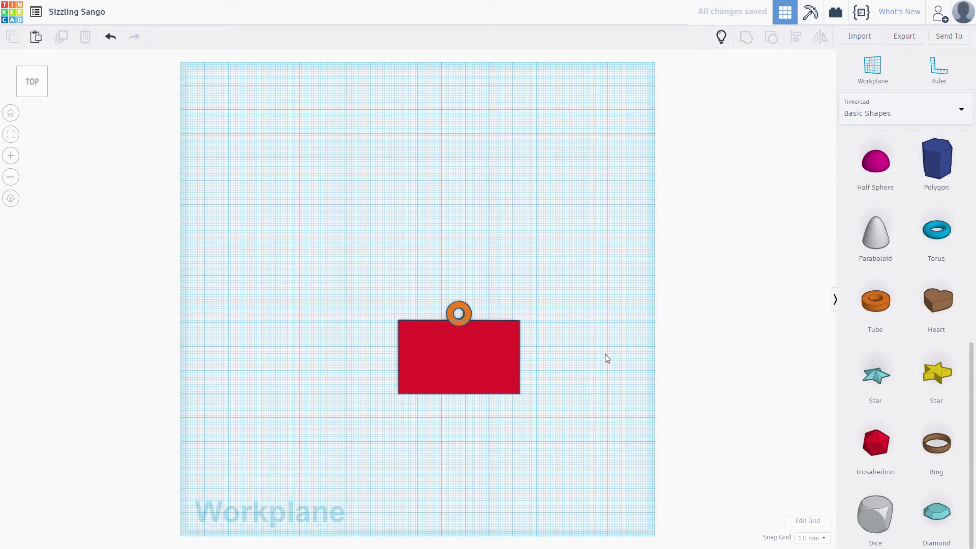
- Add a new Text shape to the workplane
{"action": "right_click_drag", "start_coordinate": [605, 354], "coordinate": [600, 298]}
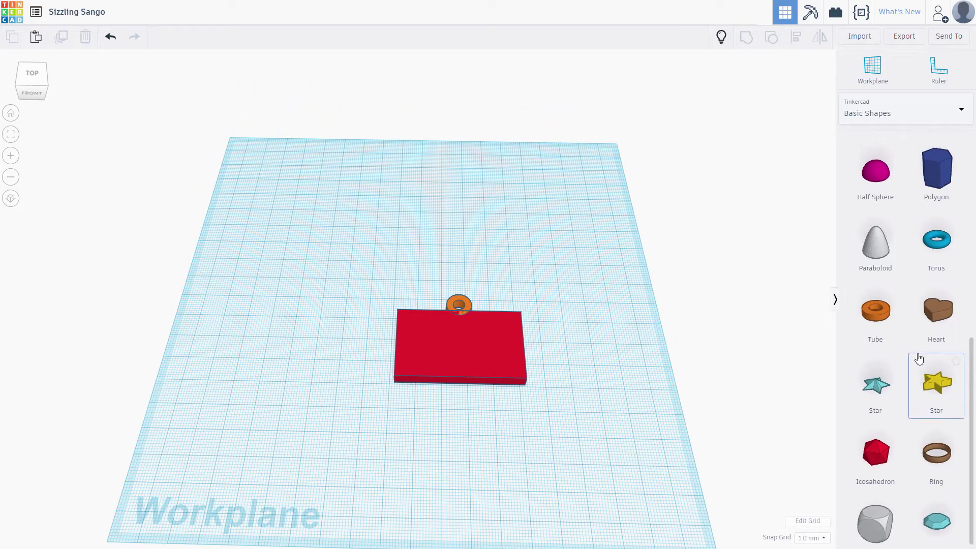
{"action": "scroll", "coordinate": [926, 356], "scroll_direction": "up", "scroll_amount": 4}
{"action": "scroll", "coordinate": [925, 386], "scroll_direction": "up", "scroll_amount": 5}
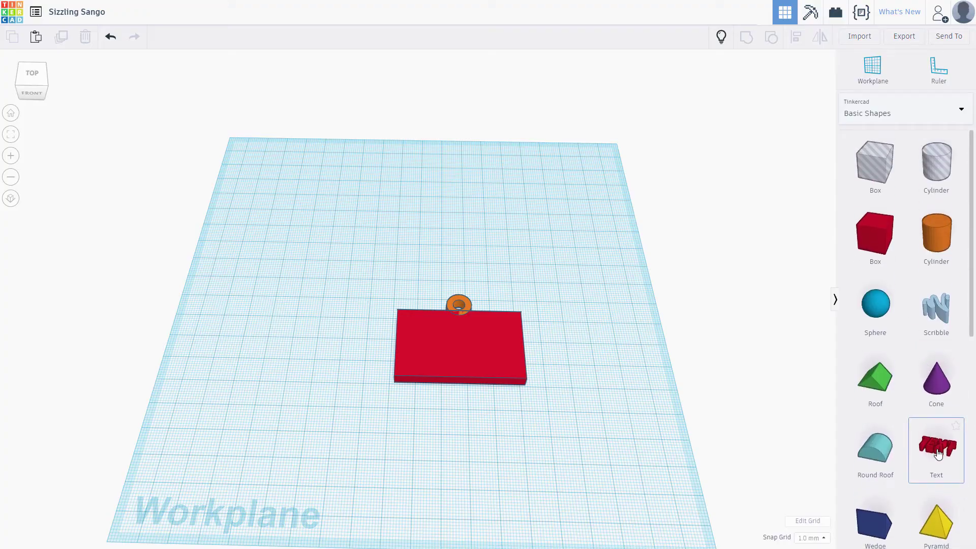
{"action": "left_click_drag", "start_coordinate": [927, 450], "coordinate": [554, 264]}
- Replace the Text shape's wording with the person's name
{"action": "left_click", "coordinate": [773, 159]}
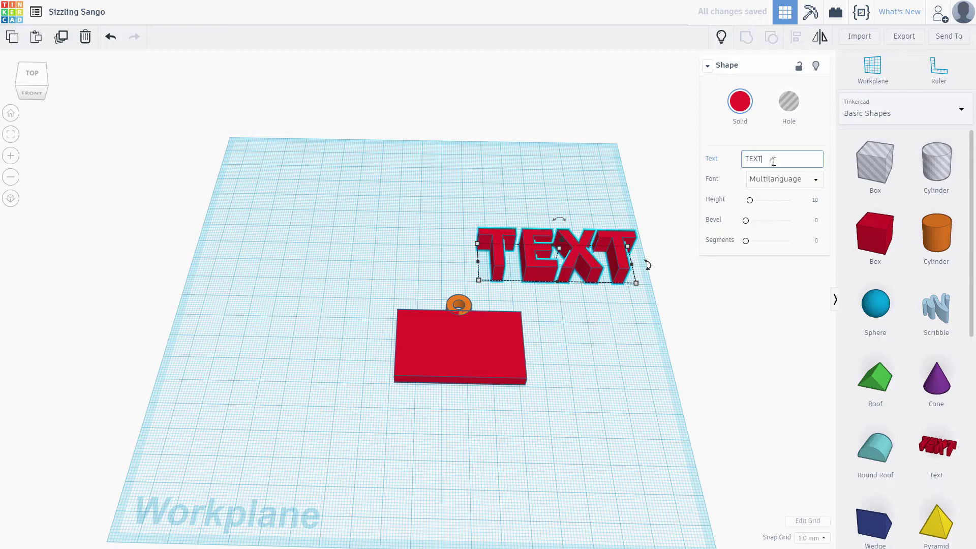
{"action": "double_click", "coordinate": [784, 158]}
{"action": "type", "text": "Raymond"}
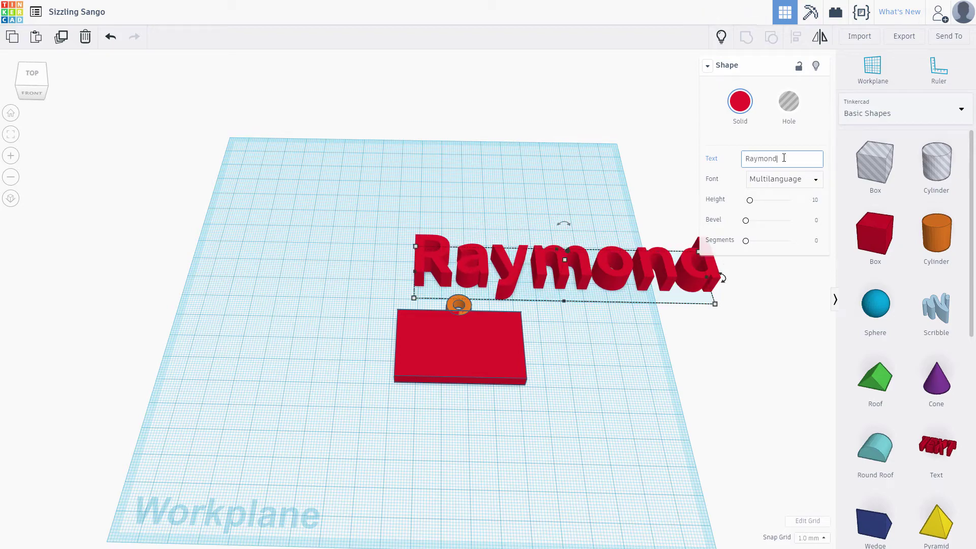
{"action": "key", "text": "Return"}
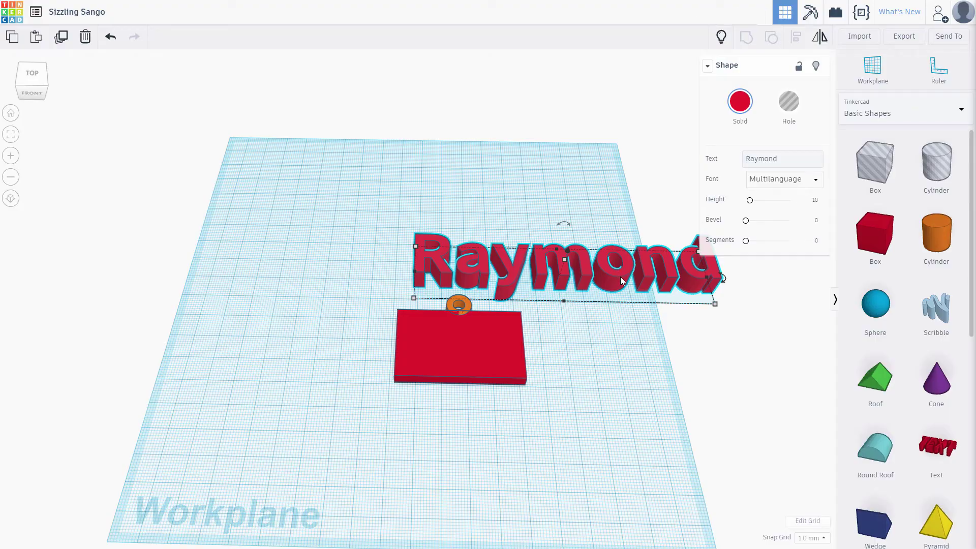
- Move the name onto the plate, shrink it to about 43.42 × 25.40 mm, and select both
{"action": "left_click_drag", "start_coordinate": [620, 277], "coordinate": [634, 364]}
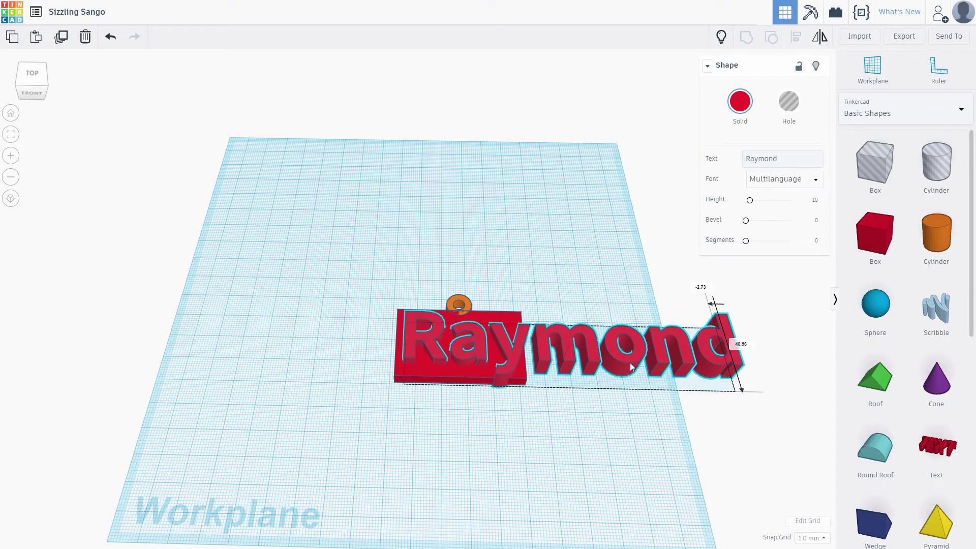
{"action": "left_click_drag", "start_coordinate": [736, 395], "coordinate": [511, 380]}
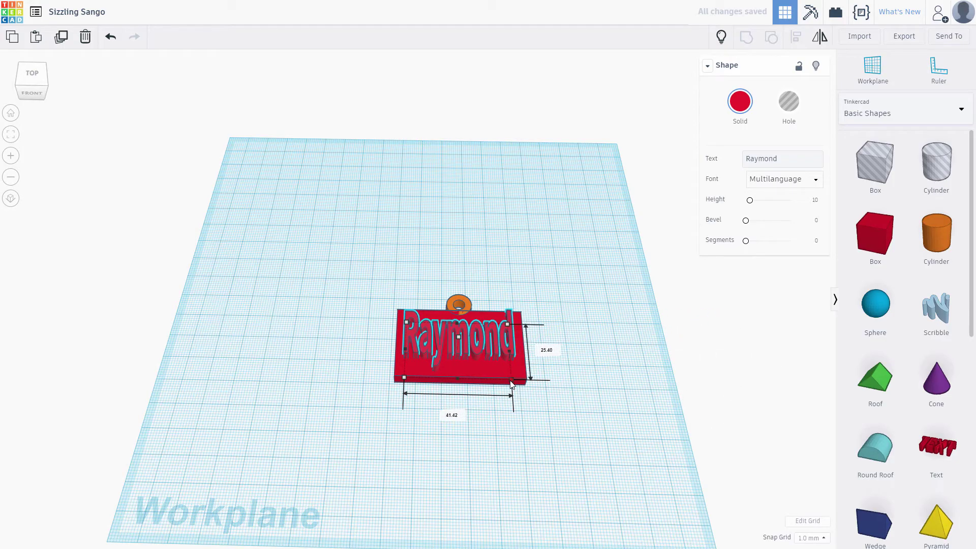
{"action": "left_click", "coordinate": [571, 433]}
{"action": "left_click_drag", "start_coordinate": [594, 460], "coordinate": [326, 333]}
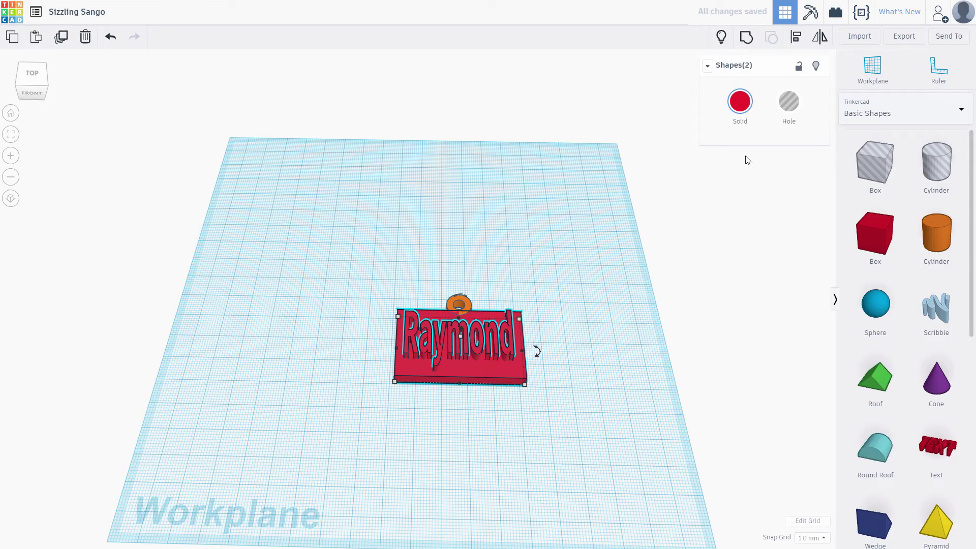
- Centre the name text on the plate along both axes
{"action": "left_click", "coordinate": [795, 36]}
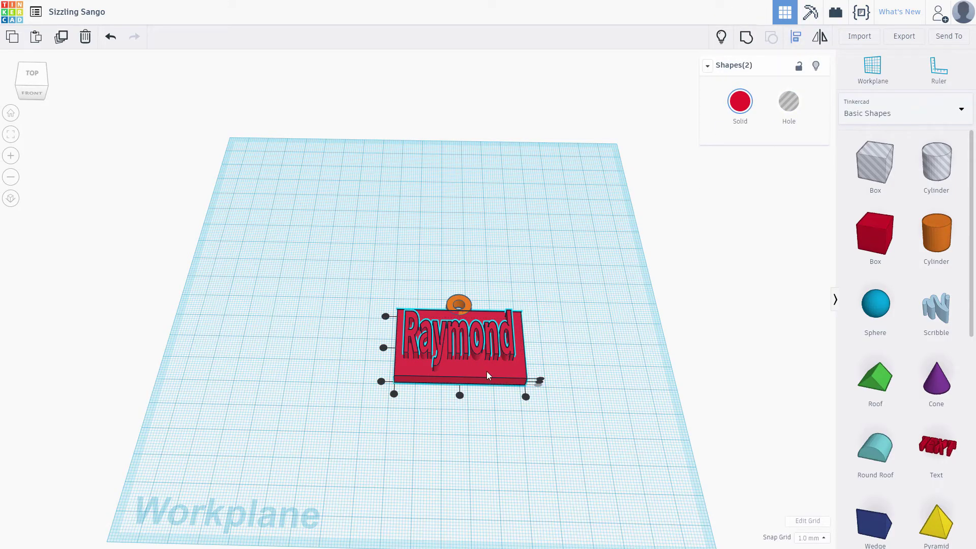
{"action": "left_click", "coordinate": [460, 397]}
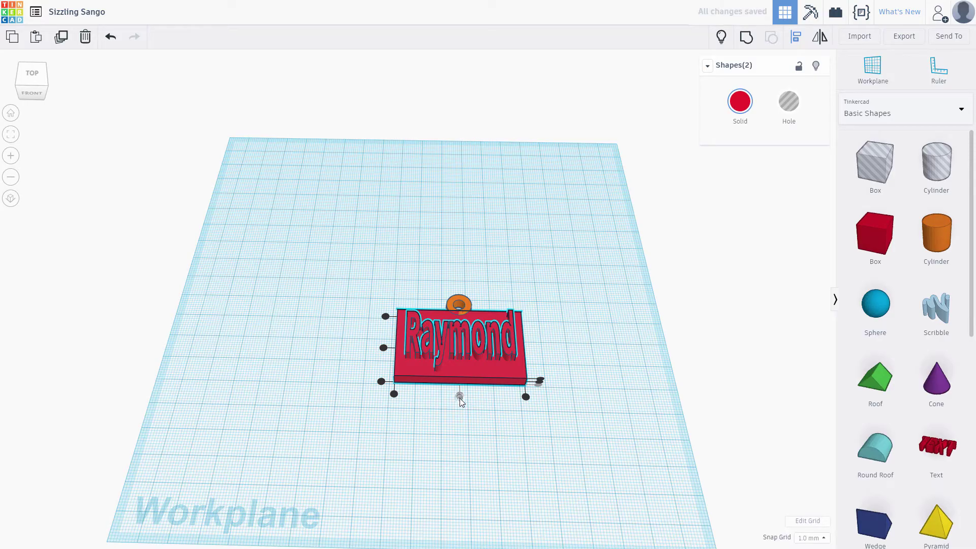
{"action": "left_click", "coordinate": [383, 349]}
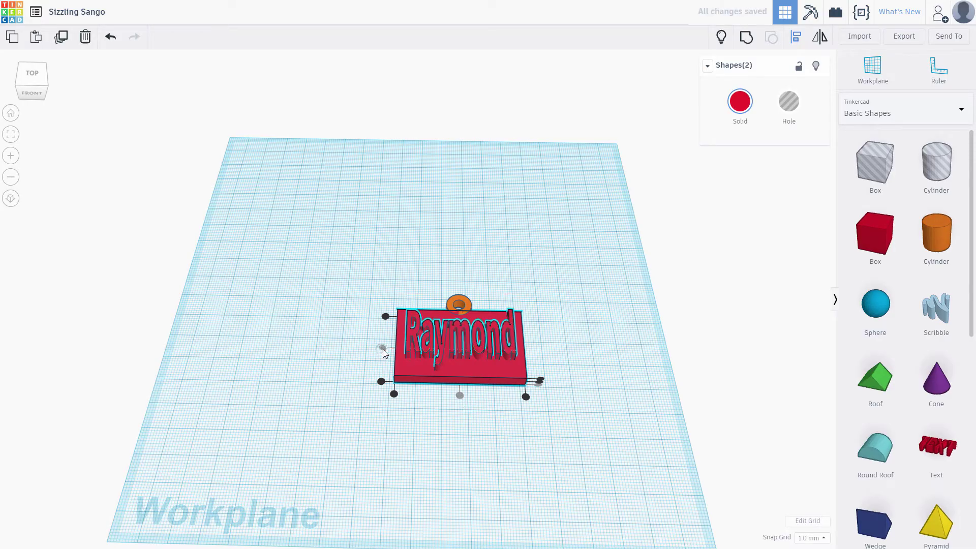
{"action": "left_click", "coordinate": [566, 345]}
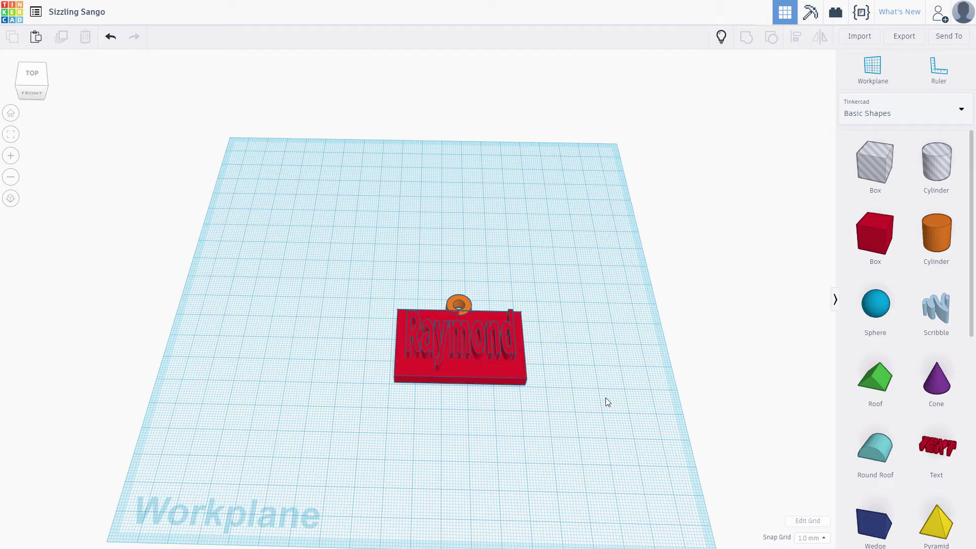
- Turn the name text into a hole
{"action": "left_click", "coordinate": [482, 333]}
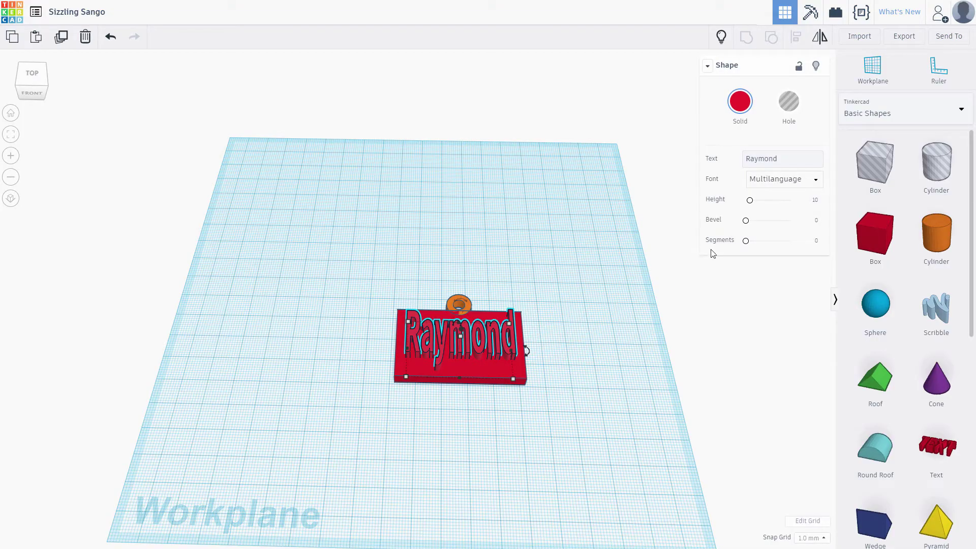
{"action": "left_click", "coordinate": [796, 111]}
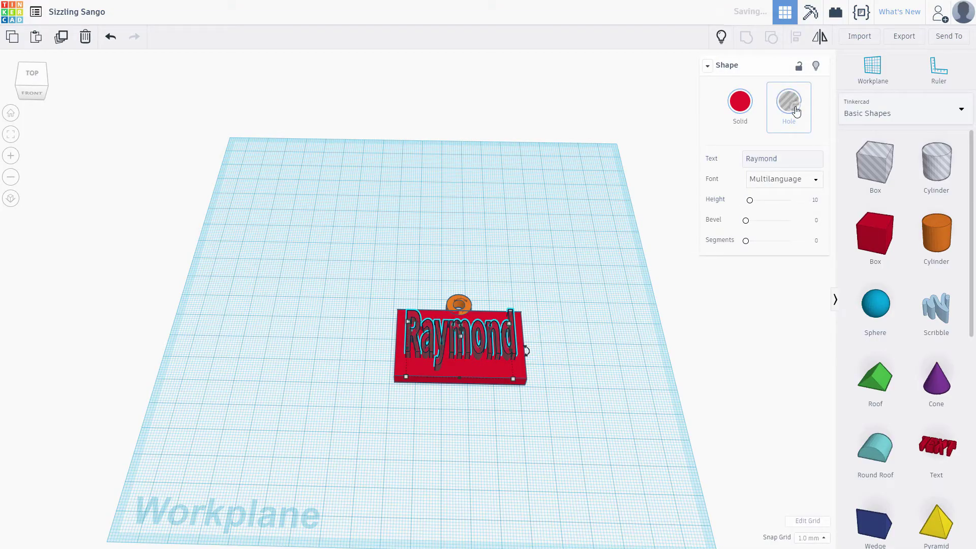
{"action": "left_click", "coordinate": [594, 373]}
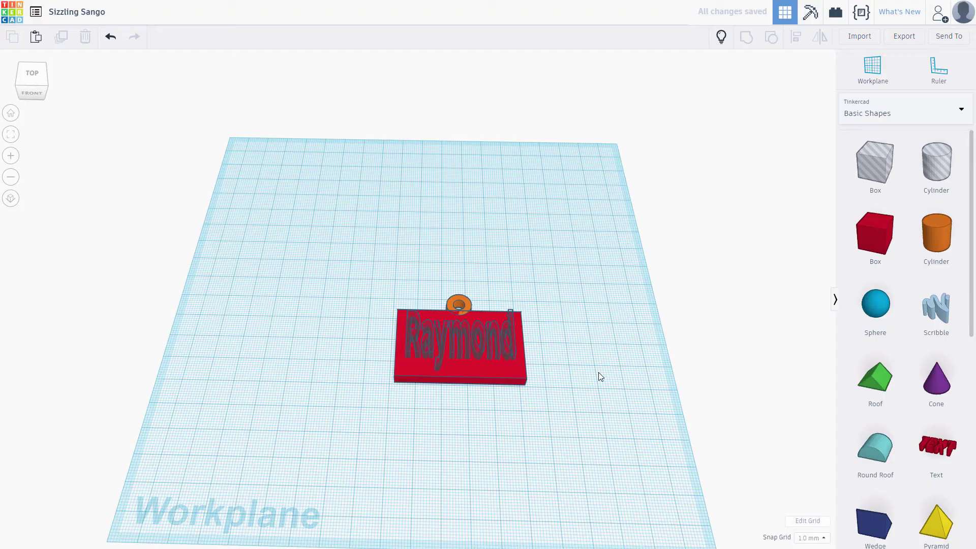
- Group all shapes, check from the top, then undo the grouping
{"action": "key", "text": "ctrl+a"}
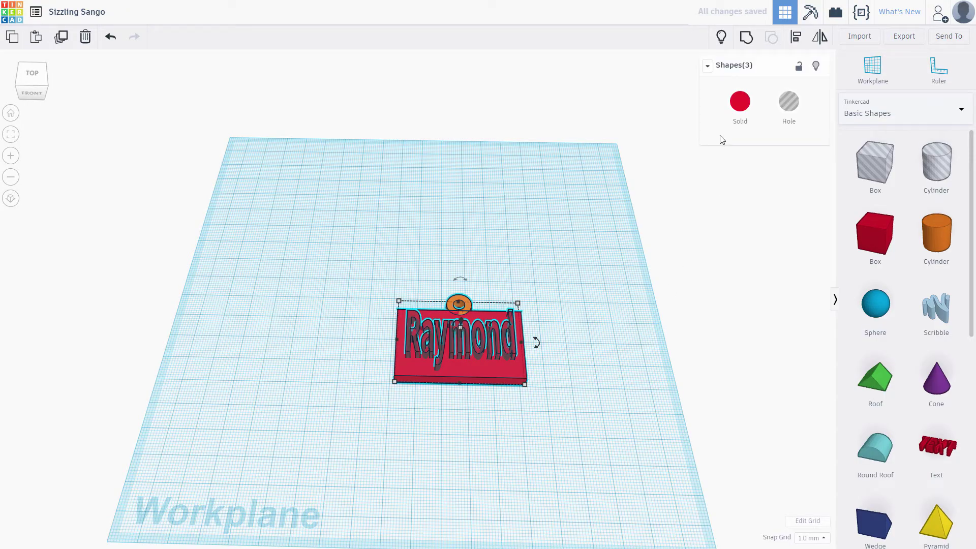
{"action": "left_click", "coordinate": [747, 39]}
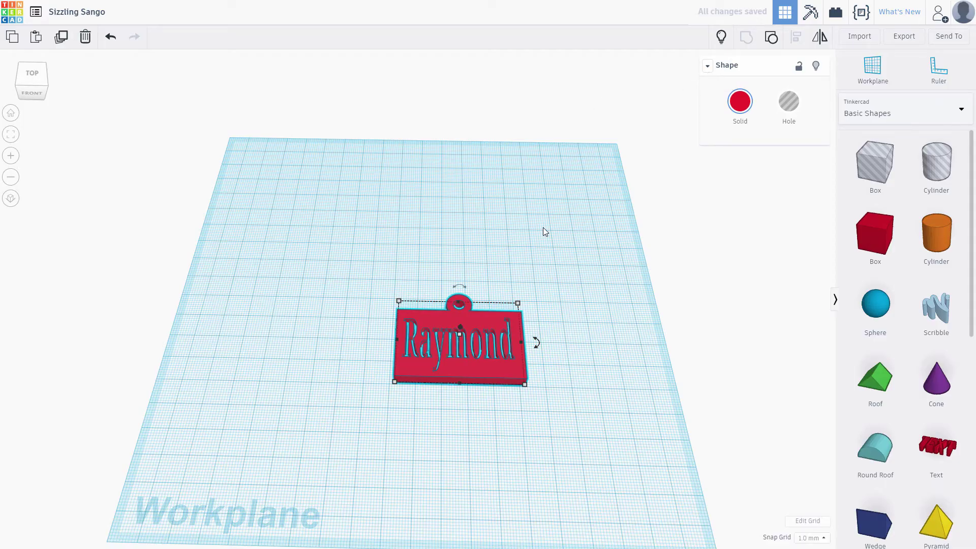
{"action": "left_click", "coordinate": [31, 76]}
{"action": "left_click", "coordinate": [585, 293]}
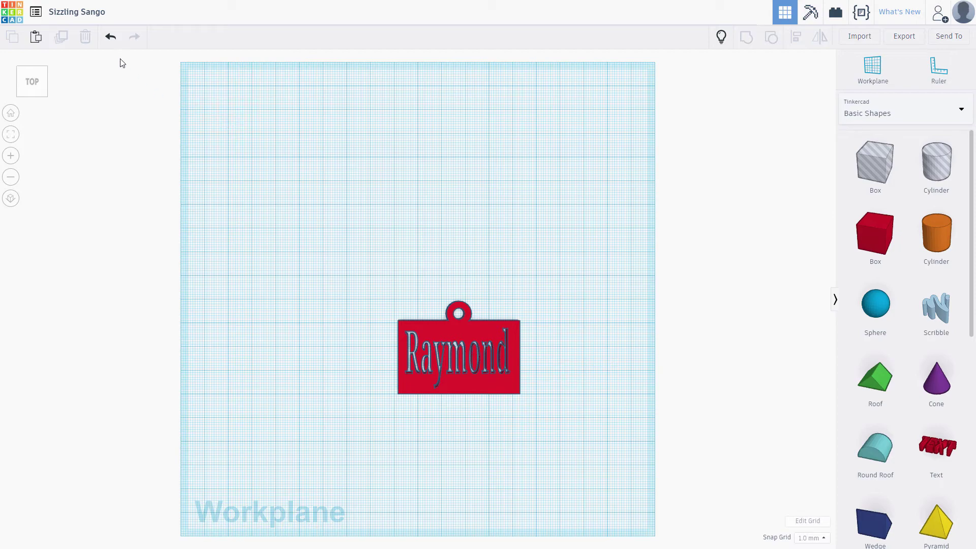
{"action": "left_click", "coordinate": [110, 36]}
- Nudge the name hole slightly, then group it with the plate and loop into one nameplate
{"action": "left_click", "coordinate": [10, 116]}
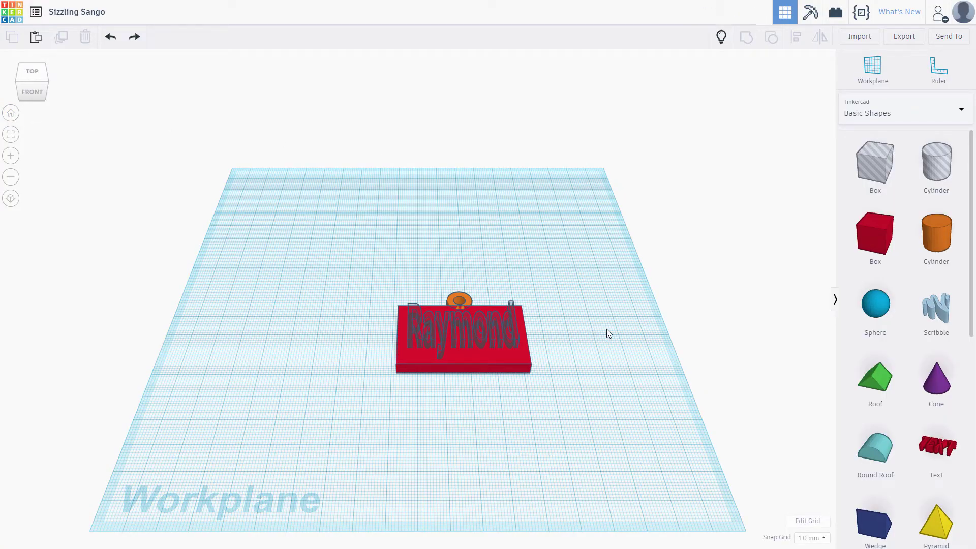
{"action": "left_click", "coordinate": [482, 321]}
{"action": "right_click_drag", "start_coordinate": [482, 322], "coordinate": [482, 308]}
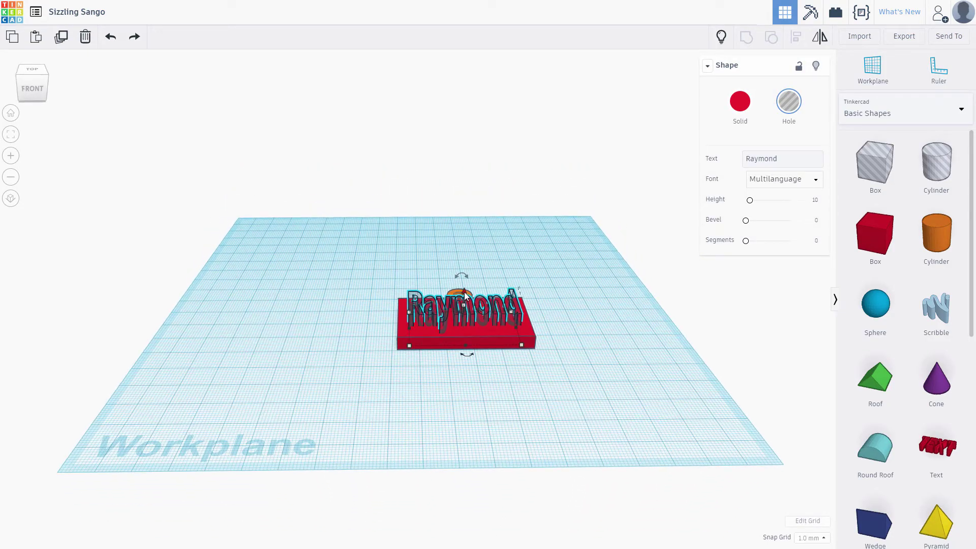
{"action": "left_click_drag", "start_coordinate": [466, 297], "coordinate": [468, 292]}
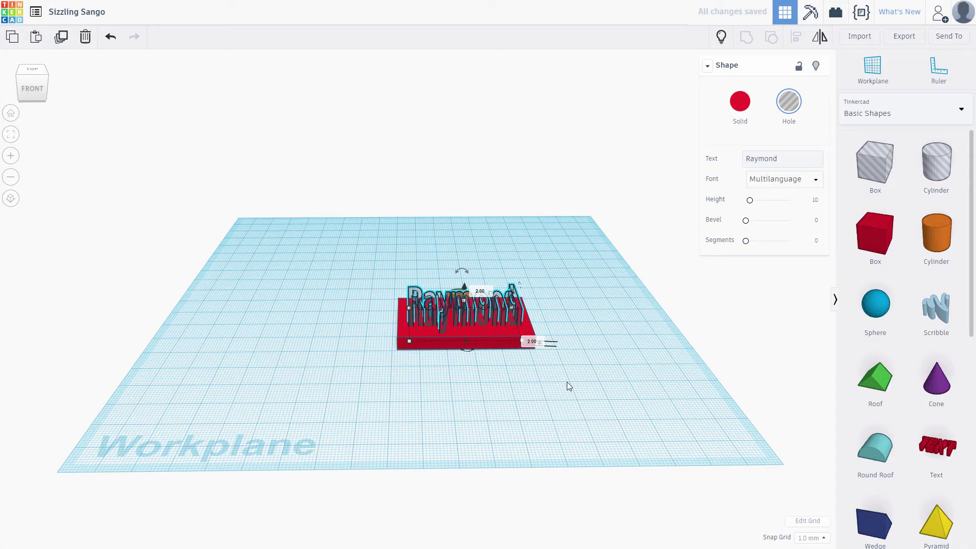
{"action": "left_click_drag", "start_coordinate": [610, 251], "coordinate": [392, 379]}
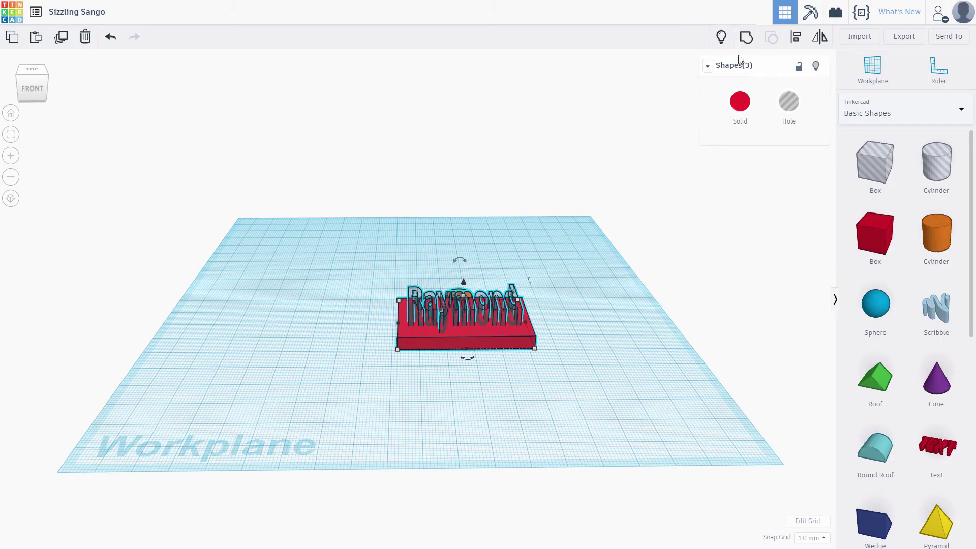
{"action": "left_click", "coordinate": [745, 37]}
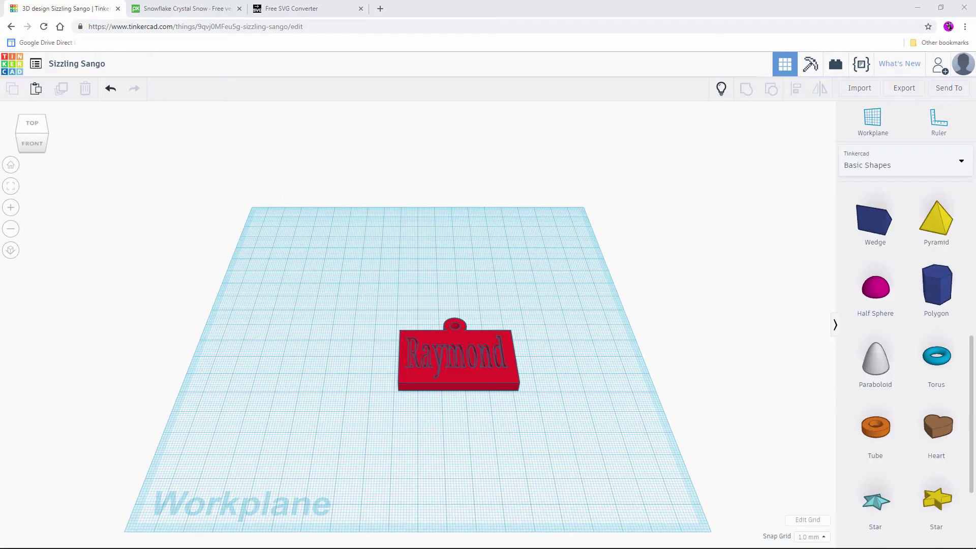
- Hide the finished nameplate with Ctrl+H
{"action": "left_click", "coordinate": [471, 382]}
{"action": "key", "text": "ctrl+h"}
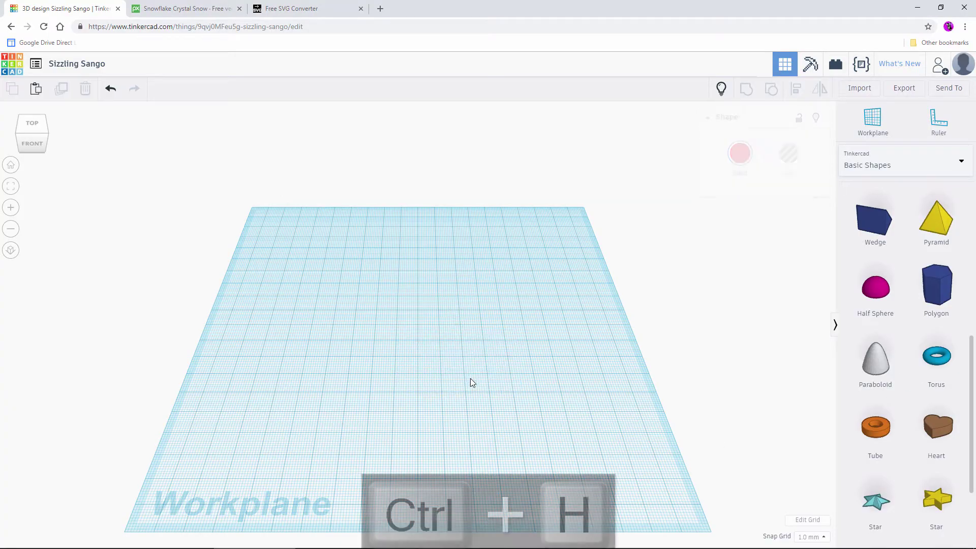
- Save the Pixabay snowflake image as snowflake-558013_960_720.png in the files folder
{"action": "left_click", "coordinate": [208, 9]}
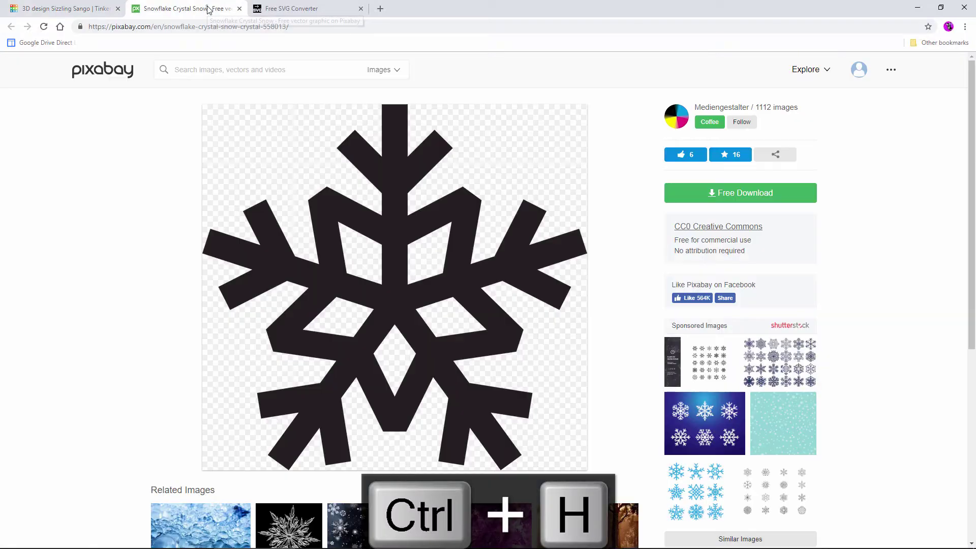
{"action": "right_click", "coordinate": [401, 316]}
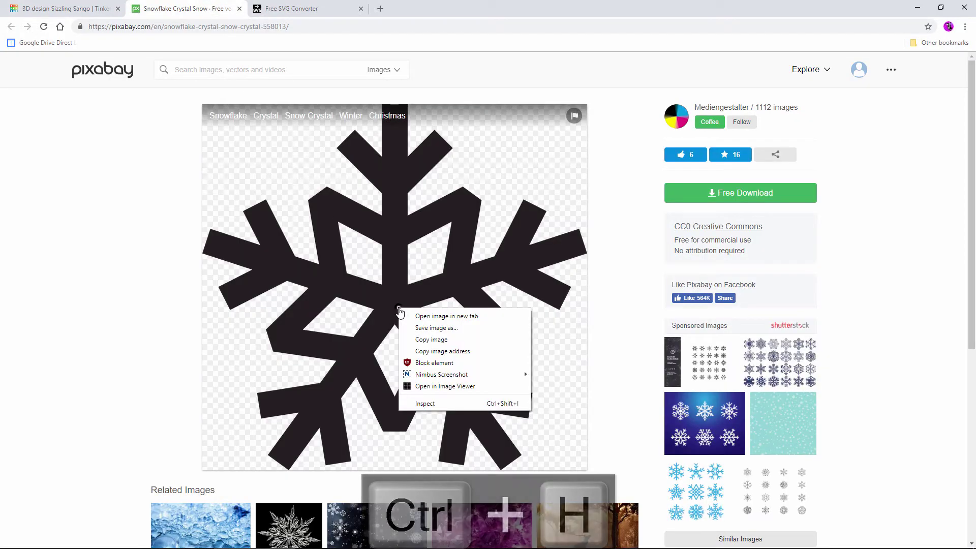
{"action": "left_click", "coordinate": [431, 330]}
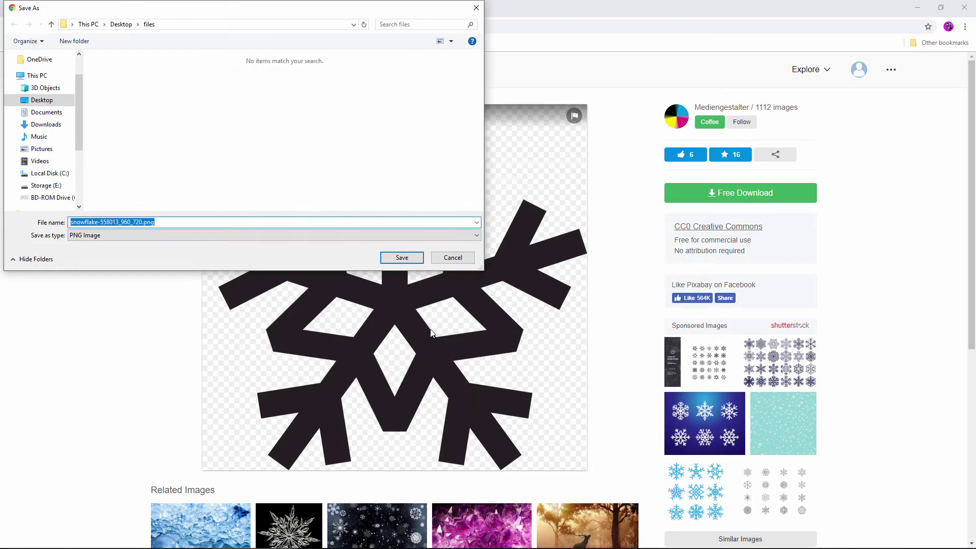
{"action": "left_click", "coordinate": [401, 255]}
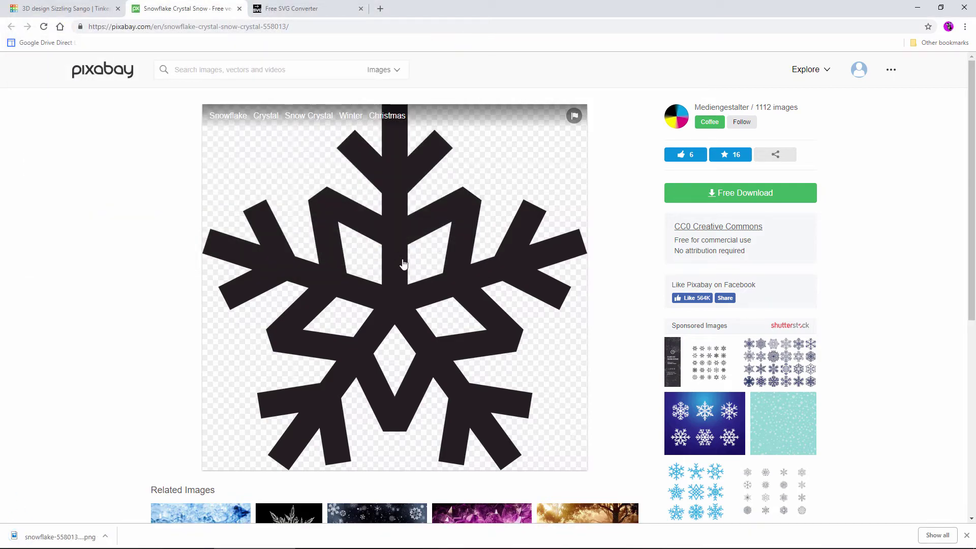
{"action": "left_click", "coordinate": [298, 11]}
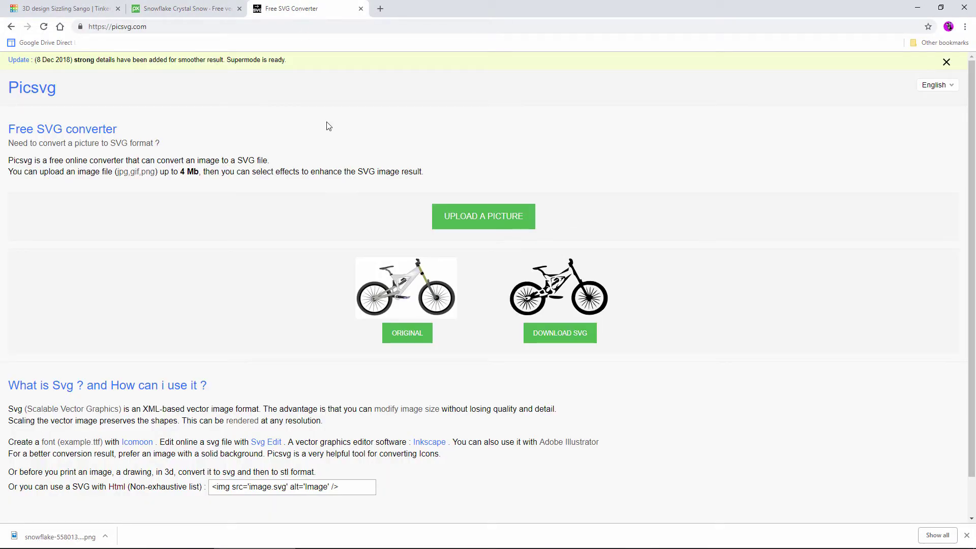
- Upload the snowflake PNG to Picsvg for conversion
{"action": "left_click", "coordinate": [471, 222]}
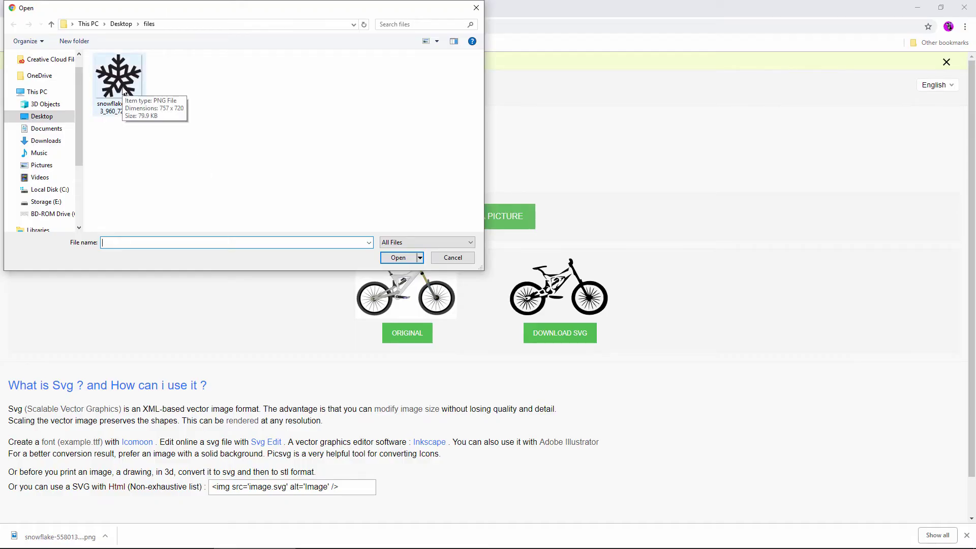
{"action": "left_click", "coordinate": [123, 90]}
{"action": "left_click", "coordinate": [399, 258]}
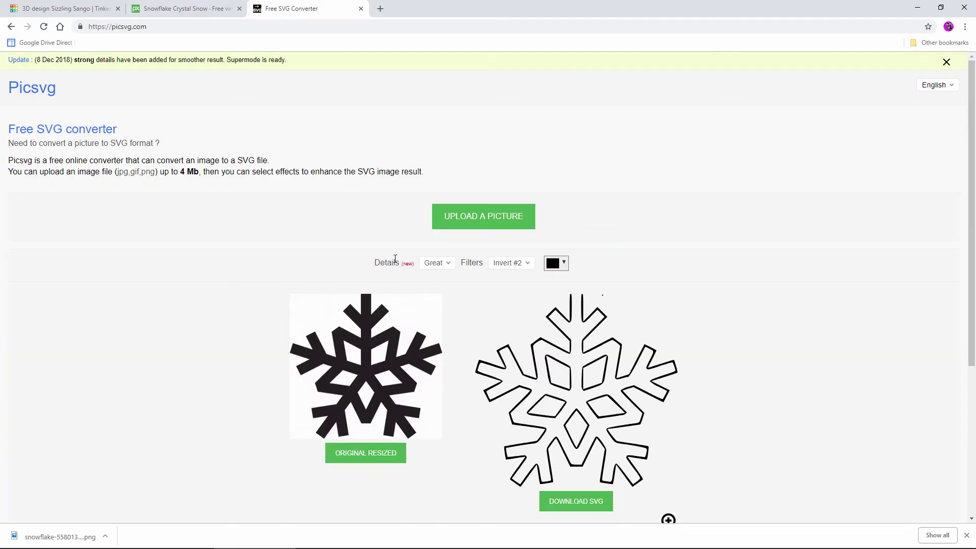
- Apply the Ready #2 filter and download the solid snowflake SVG
{"action": "left_click", "coordinate": [508, 263]}
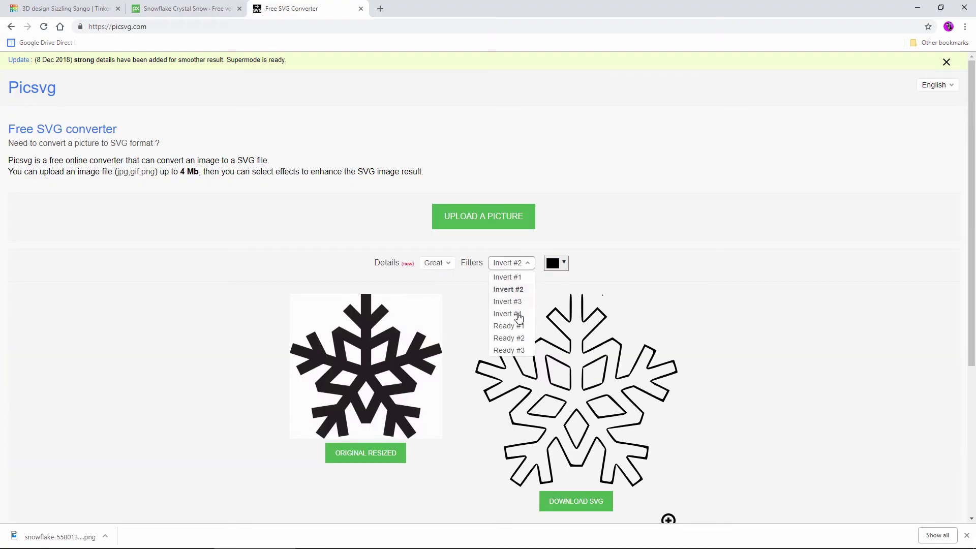
{"action": "left_click", "coordinate": [509, 338]}
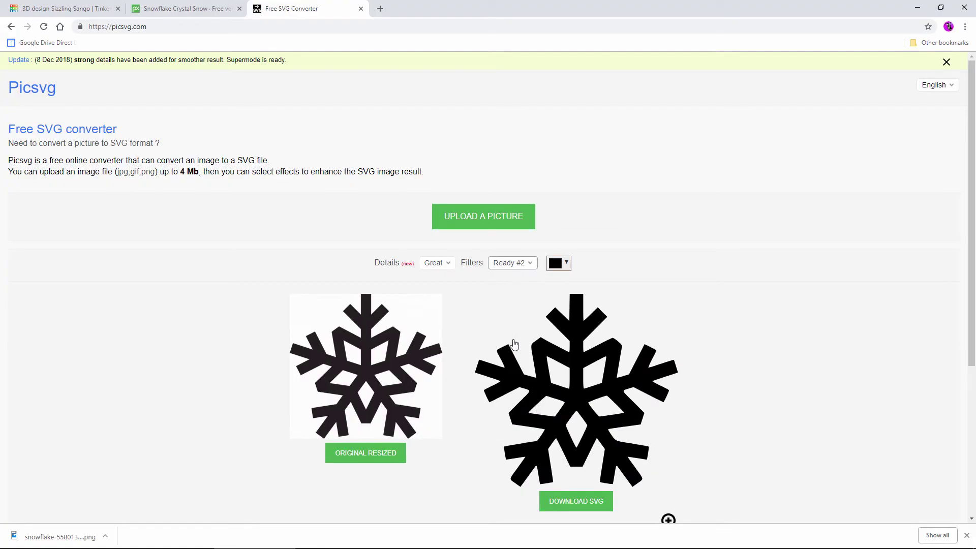
{"action": "left_click", "coordinate": [579, 502]}
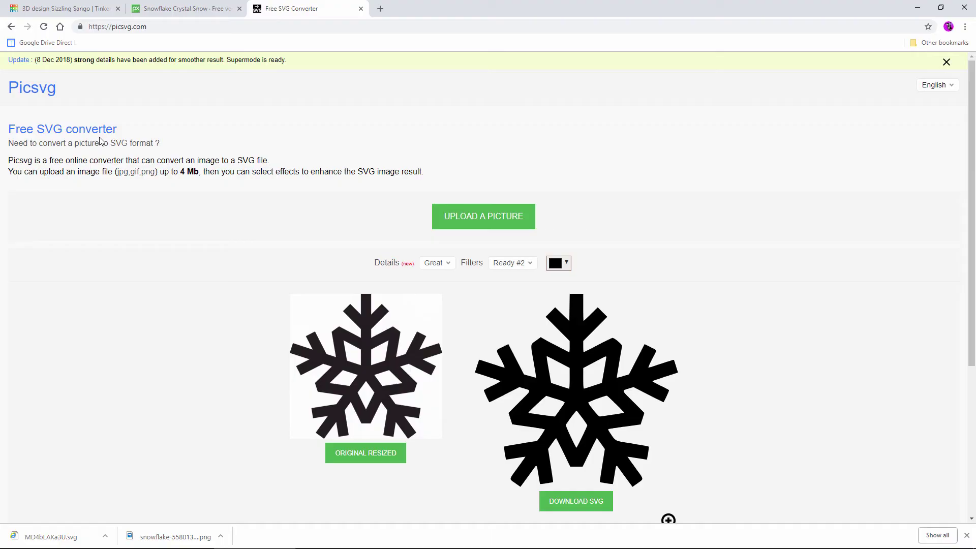
{"action": "left_click", "coordinate": [58, 8]}
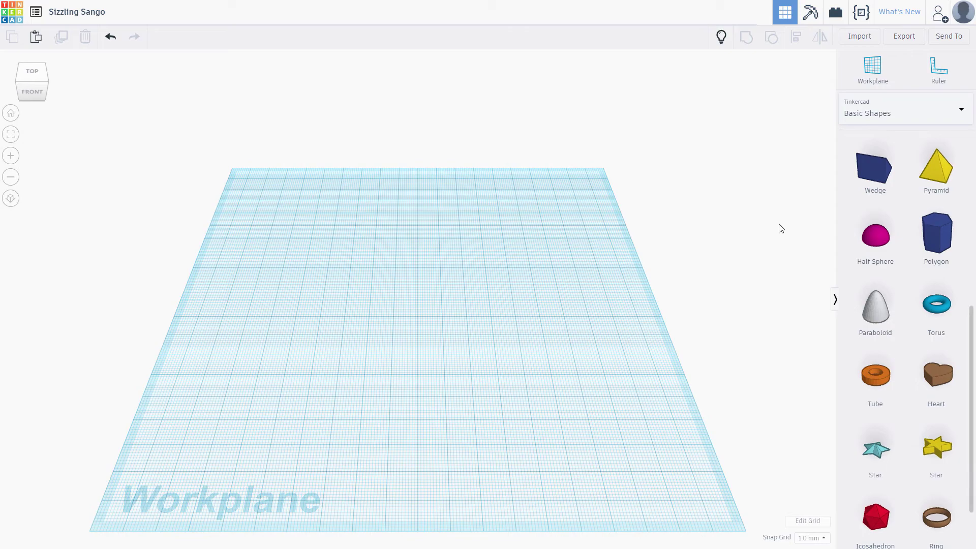
- Import Storage (E:)\Downloads\MD4bLAKa3U.svg into Tinkercad with Width set to 50
{"action": "left_click", "coordinate": [866, 42]}
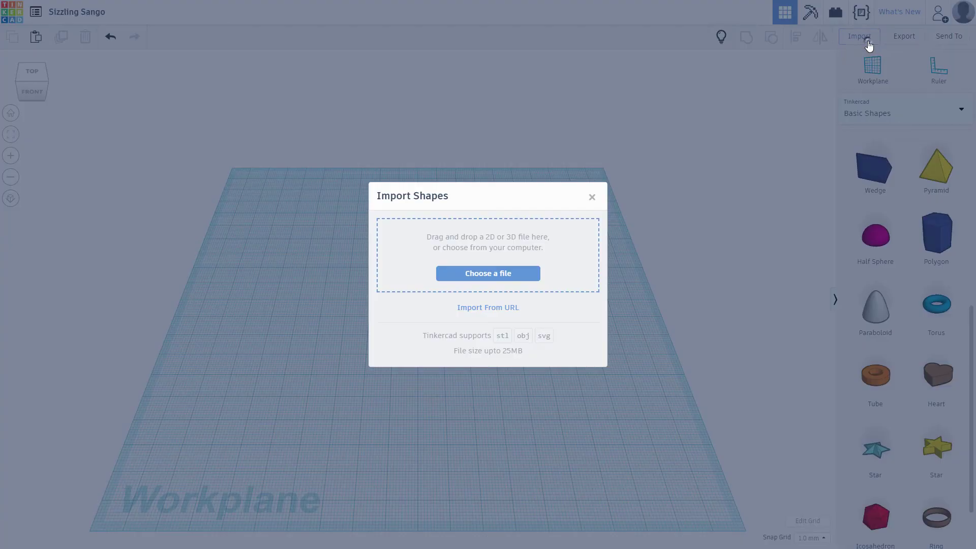
{"action": "left_click", "coordinate": [495, 278]}
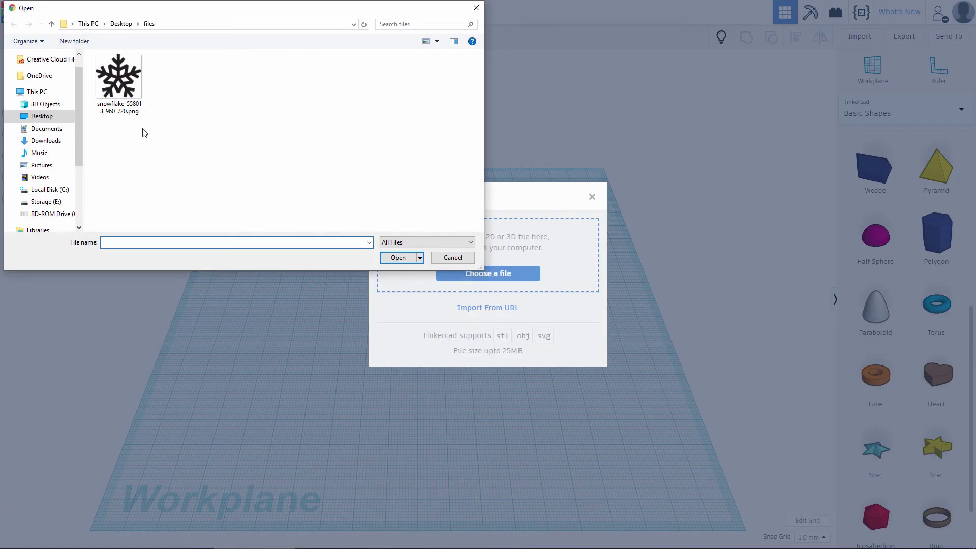
{"action": "left_click", "coordinate": [45, 141]}
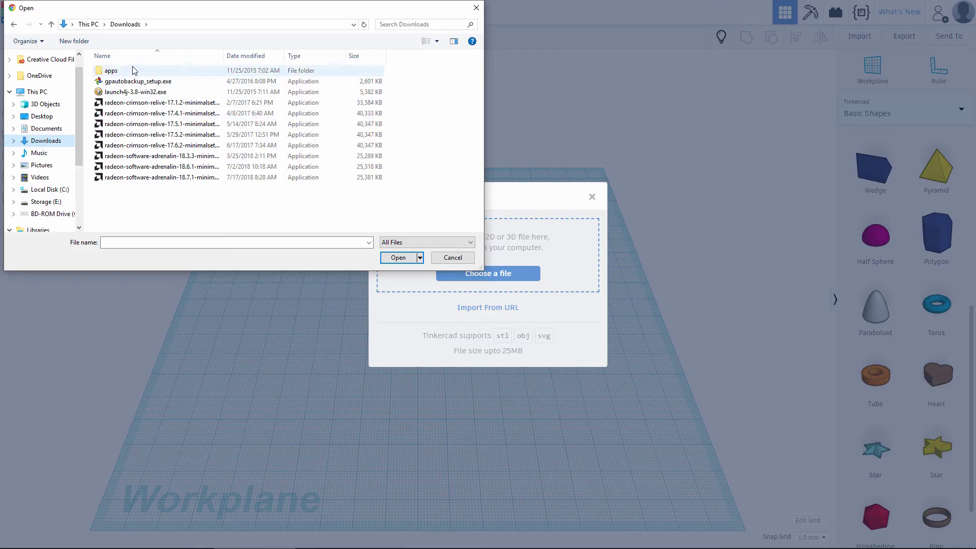
{"action": "left_click", "coordinate": [43, 202]}
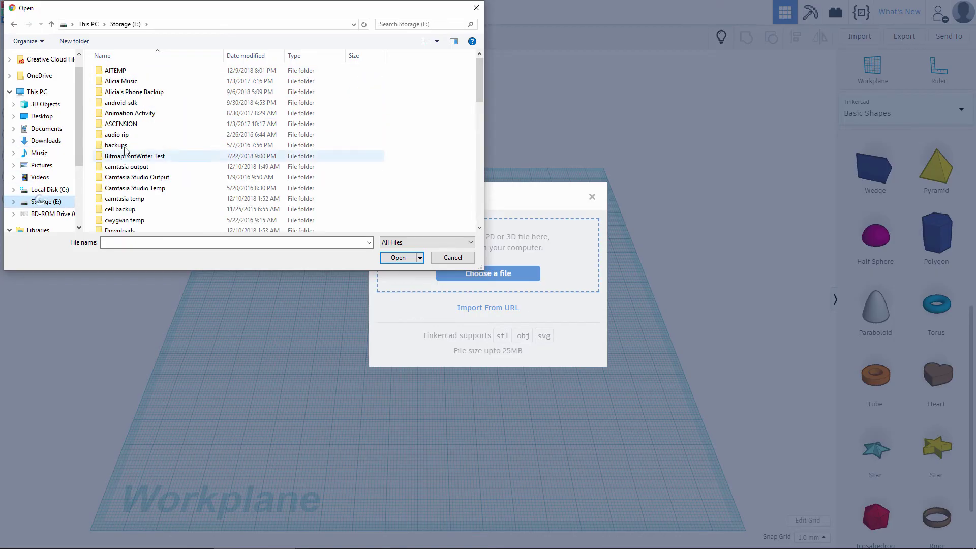
{"action": "scroll", "coordinate": [140, 205], "scroll_direction": "down", "scroll_amount": 1}
{"action": "double_click", "coordinate": [130, 173]}
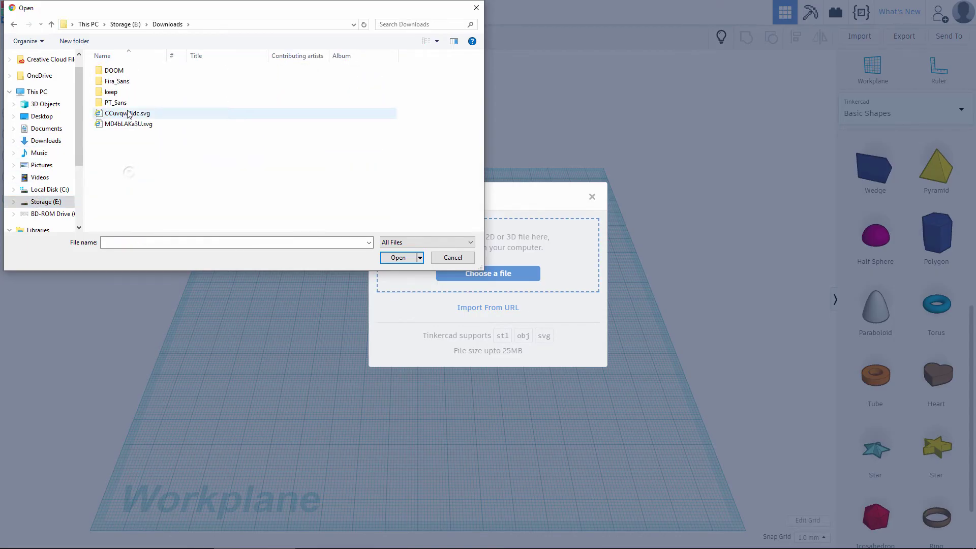
{"action": "left_click", "coordinate": [129, 124]}
{"action": "left_click", "coordinate": [398, 258]}
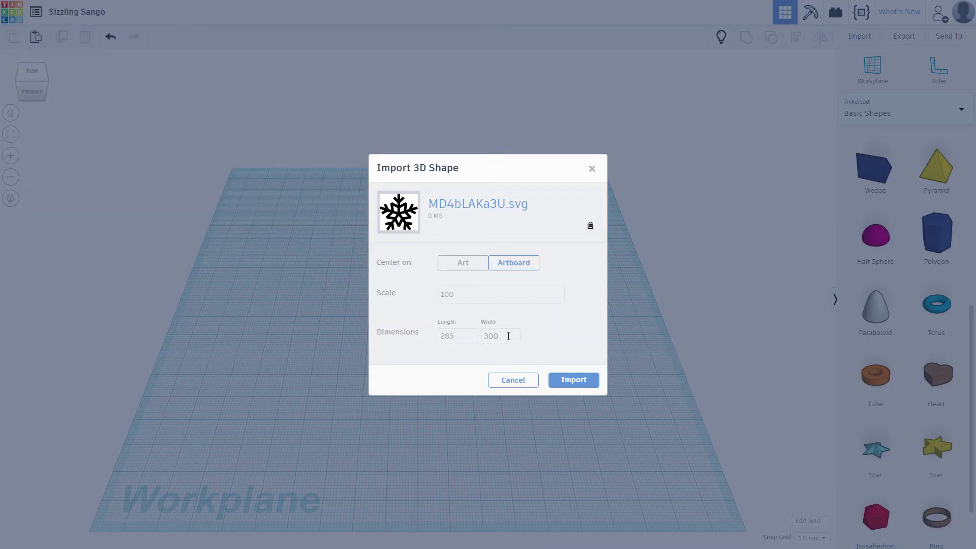
{"action": "double_click", "coordinate": [508, 336]}
{"action": "type", "text": "50"}
{"action": "left_click", "coordinate": [568, 382]}
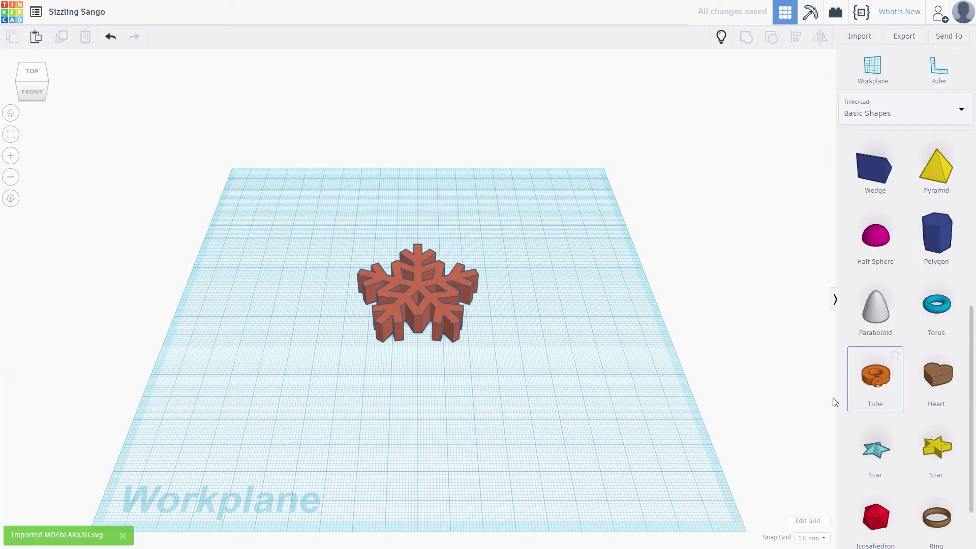
- Add a tube with radius 5 and place it on the snowflake's top point
{"action": "left_click_drag", "start_coordinate": [876, 376], "coordinate": [585, 354]}
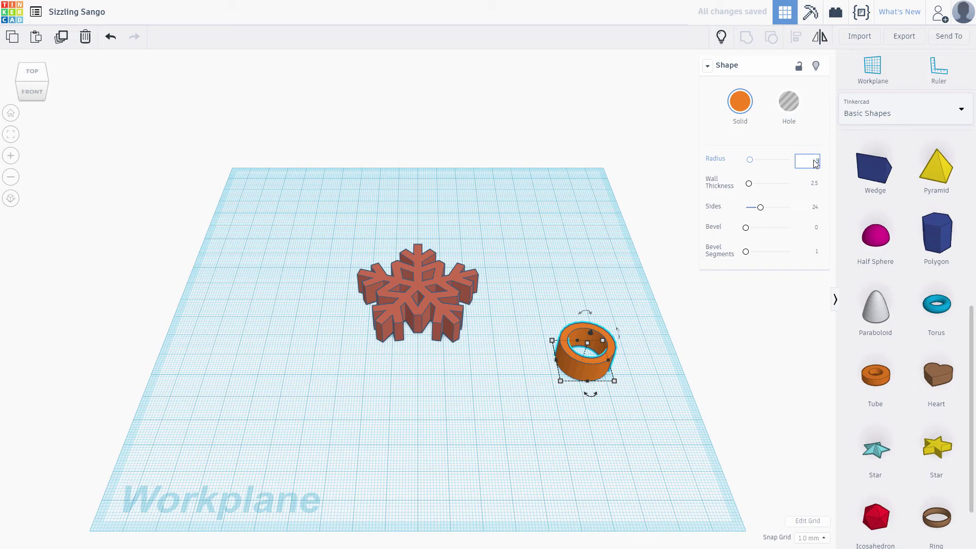
{"action": "key", "text": "Return"}
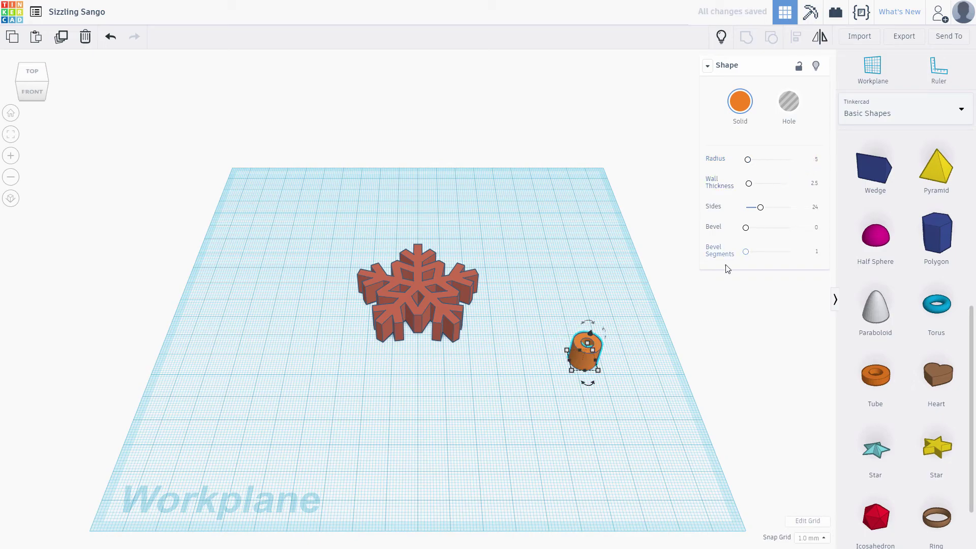
{"action": "left_click_drag", "start_coordinate": [588, 367], "coordinate": [415, 257]}
- Centre the tube on the tip and group it with the snowflake
{"action": "left_click_drag", "start_coordinate": [293, 202], "coordinate": [535, 378]}
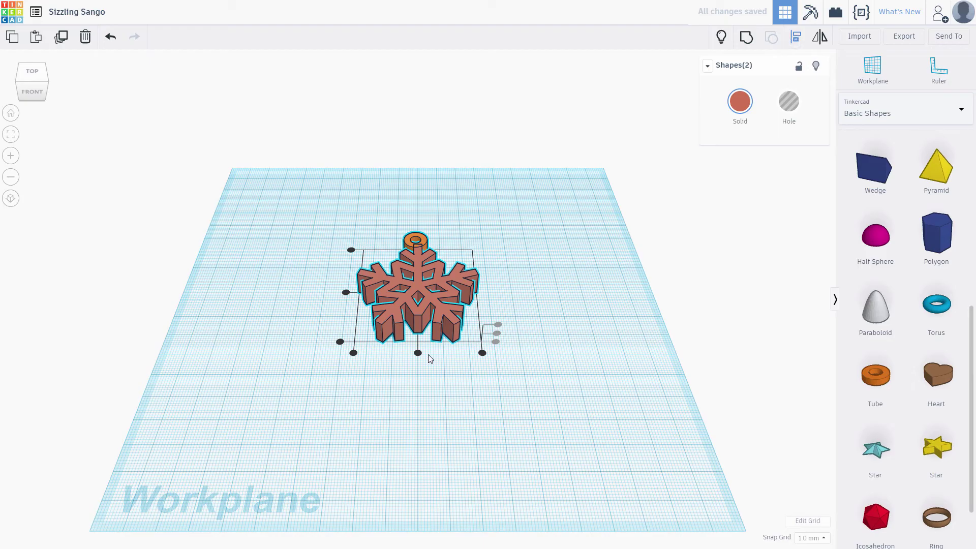
{"action": "left_click_drag", "start_coordinate": [418, 354], "coordinate": [417, 356]}
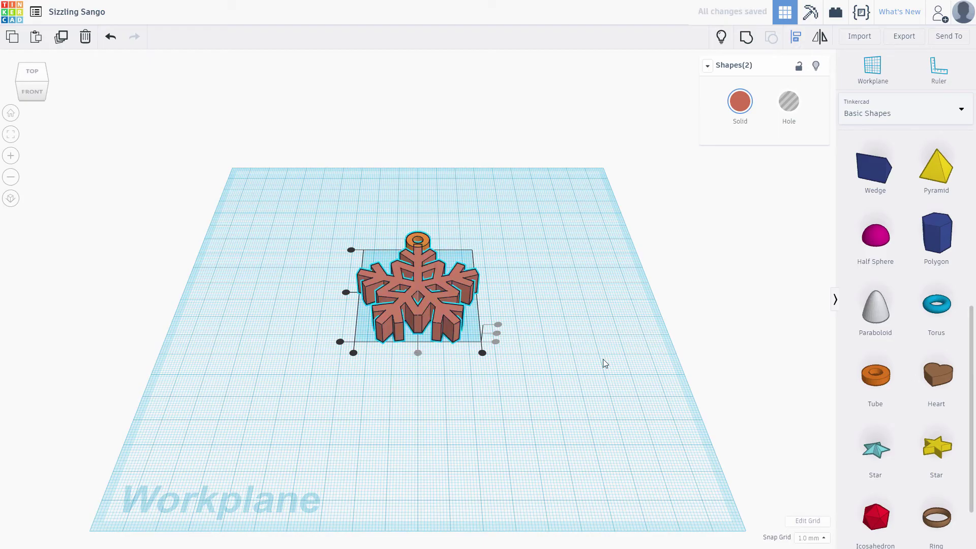
{"action": "right_click_drag", "start_coordinate": [582, 187], "coordinate": [581, 295]}
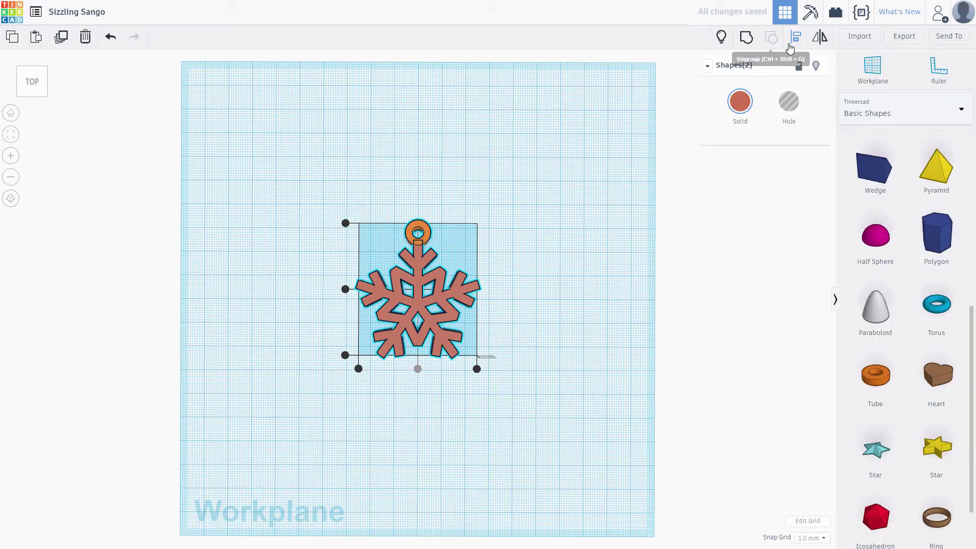
{"action": "left_click", "coordinate": [746, 36]}
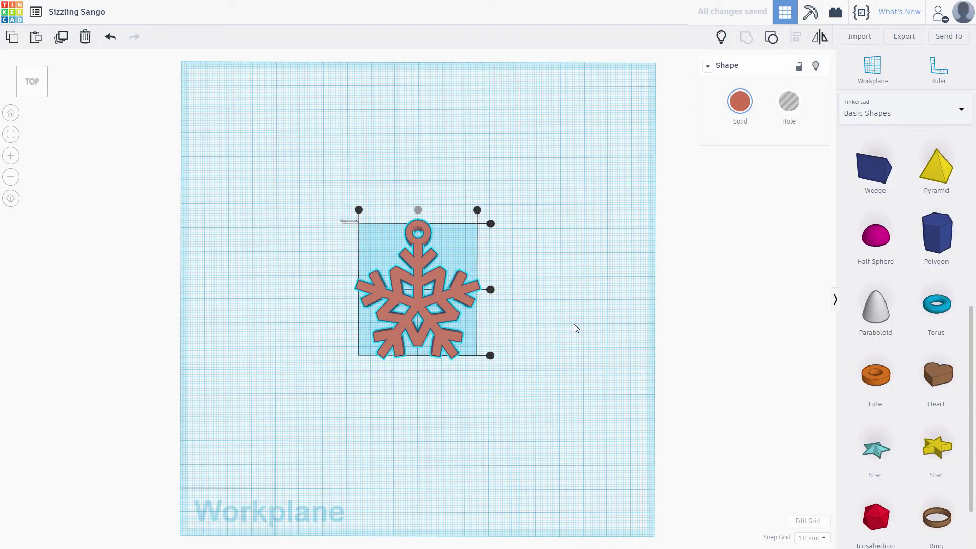
{"action": "right_click_drag", "start_coordinate": [528, 368], "coordinate": [652, 282]}
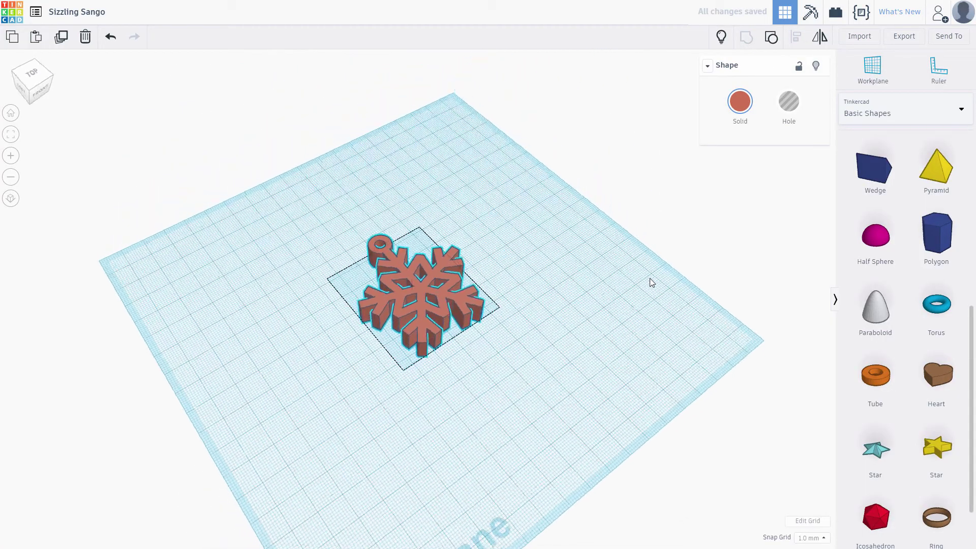
- Restore the flattened sphere to a full sphere and stack a duplicate on top
{"action": "left_click", "coordinate": [601, 321]}
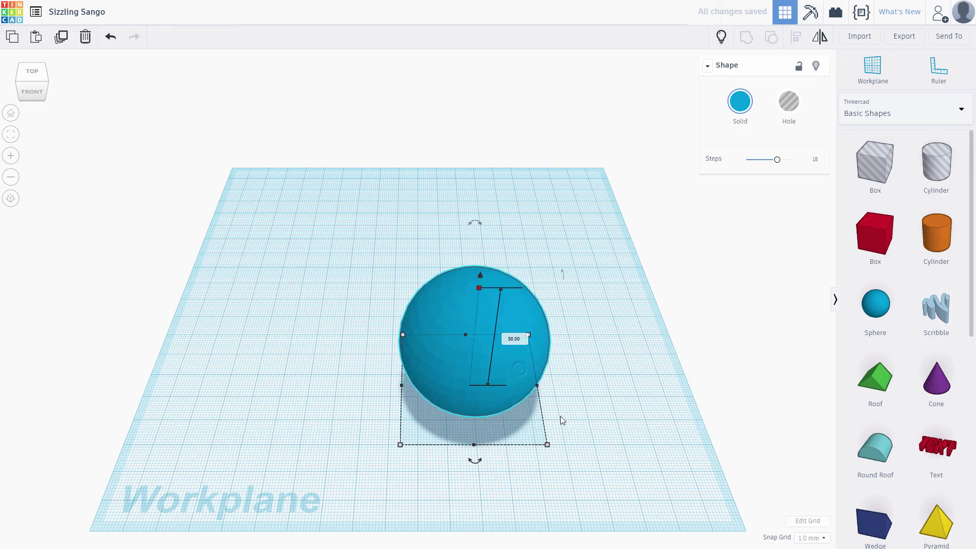
{"action": "right_click_drag", "start_coordinate": [560, 418], "coordinate": [578, 291]}
{"action": "key", "text": "ctrl+d"}
{"action": "left_click_drag", "start_coordinate": [499, 311], "coordinate": [507, 150], "text": "ctrl"}
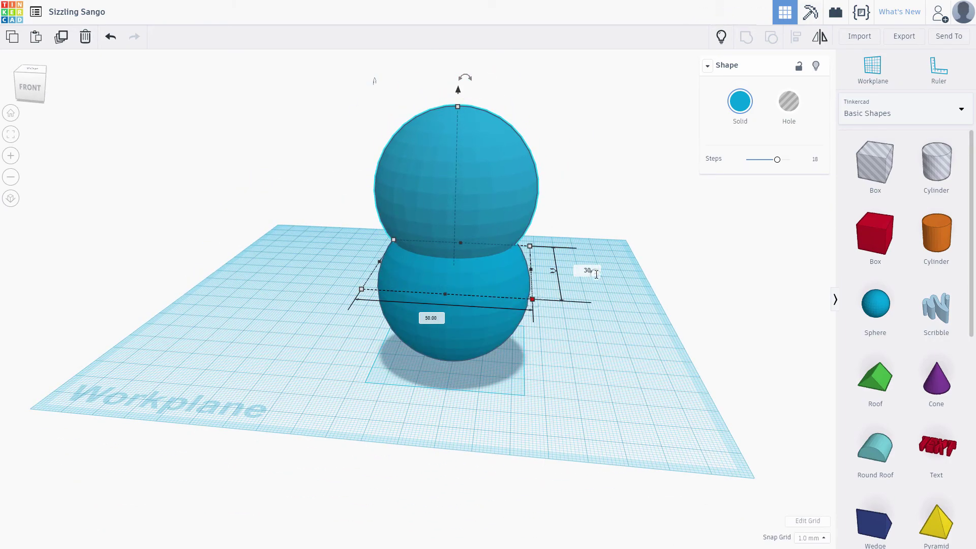
- Resize the top sphere to 40 × 40 × 40 mm
{"action": "key", "text": "Tab"}
{"action": "type", "text": "30"}
{"action": "key", "text": "Return"}
{"action": "left_click", "coordinate": [492, 180]}
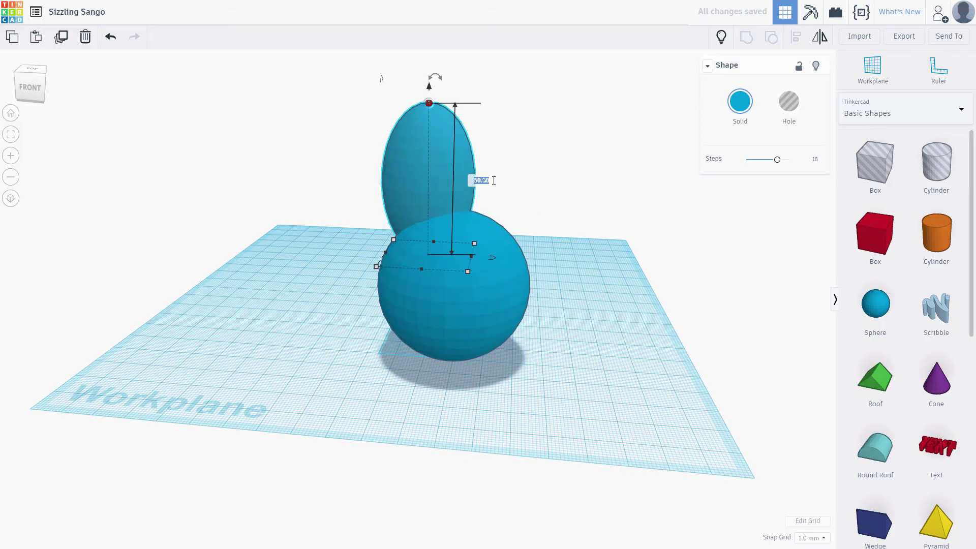
{"action": "type", "text": "30"}
{"action": "key", "text": "Return"}
{"action": "right_click_drag", "start_coordinate": [438, 270], "coordinate": [443, 251]}
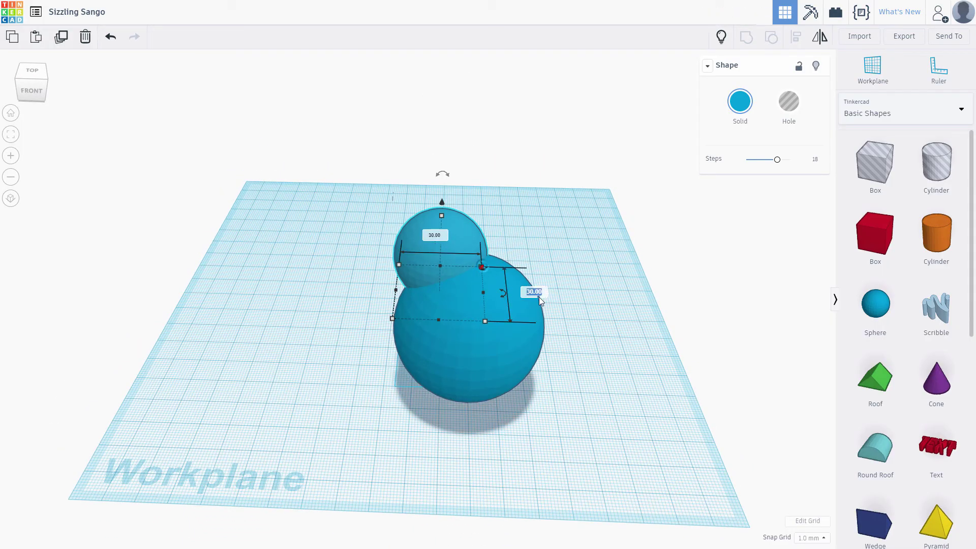
{"action": "type", "text": "40"}
{"action": "key", "text": "Tab"}
{"action": "type", "text": "40"}
{"action": "key", "text": "Tab"}
{"action": "type", "text": "40"}
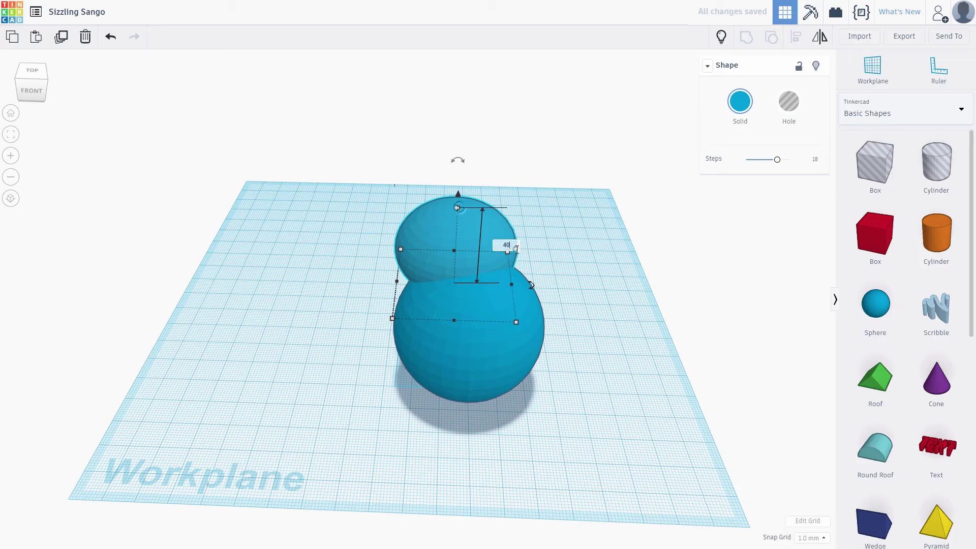
{"action": "key", "text": "Return"}
- Centre the two spheres on each other along both axes with Align
{"action": "left_click", "coordinate": [507, 336], "text": "shift"}
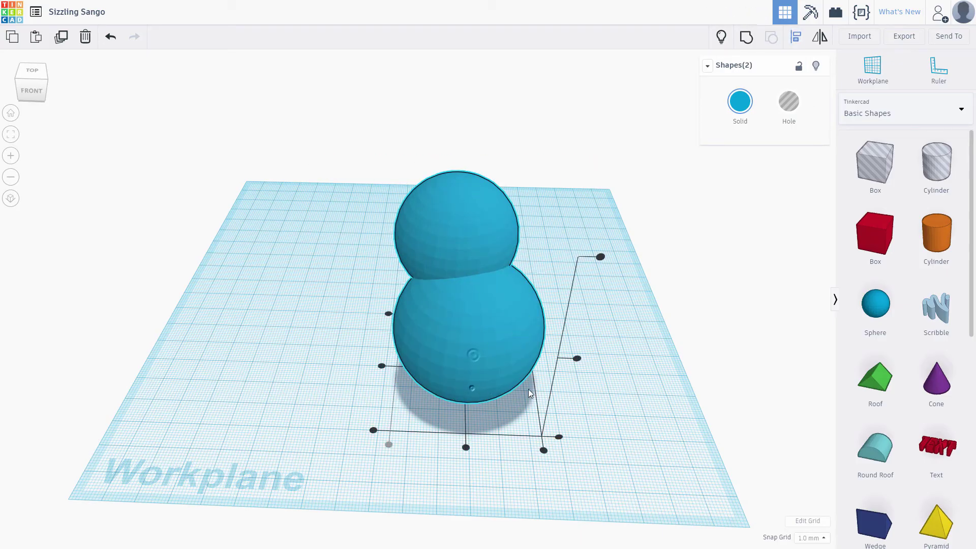
{"action": "left_click", "coordinate": [466, 447]}
{"action": "left_click", "coordinate": [577, 359]}
{"action": "left_click", "coordinate": [648, 408]}
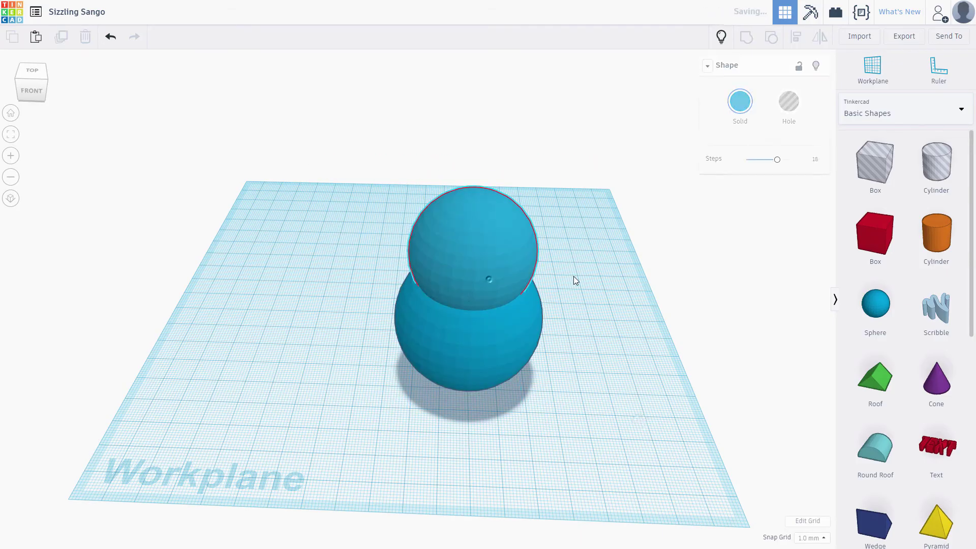
- Duplicate the top sphere as a smaller 30 mm head above it
{"action": "key", "text": "ctrl+d"}
{"action": "mouse_move", "coordinate": [547, 270]}
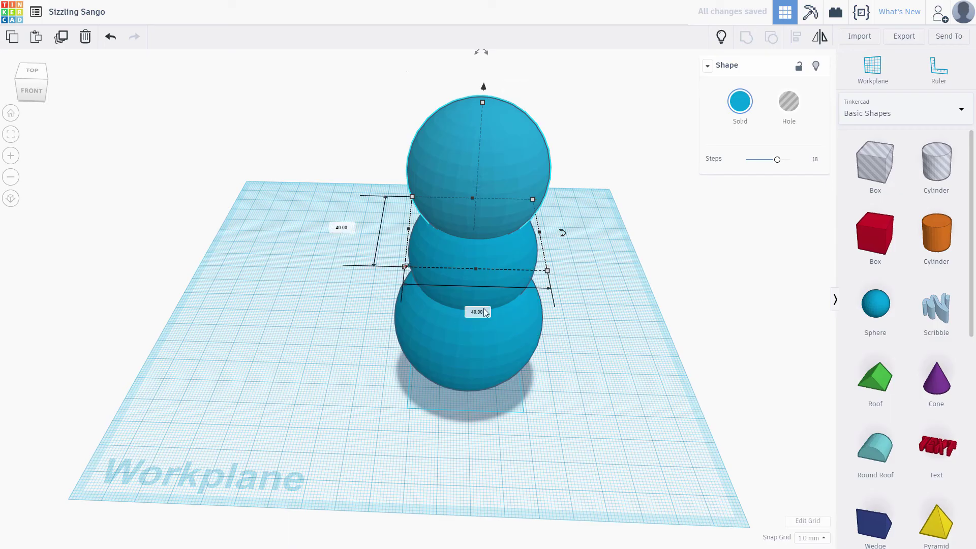
{"action": "left_click", "coordinate": [370, 223]}
{"action": "type", "text": "30"}
{"action": "key", "text": "Return"}
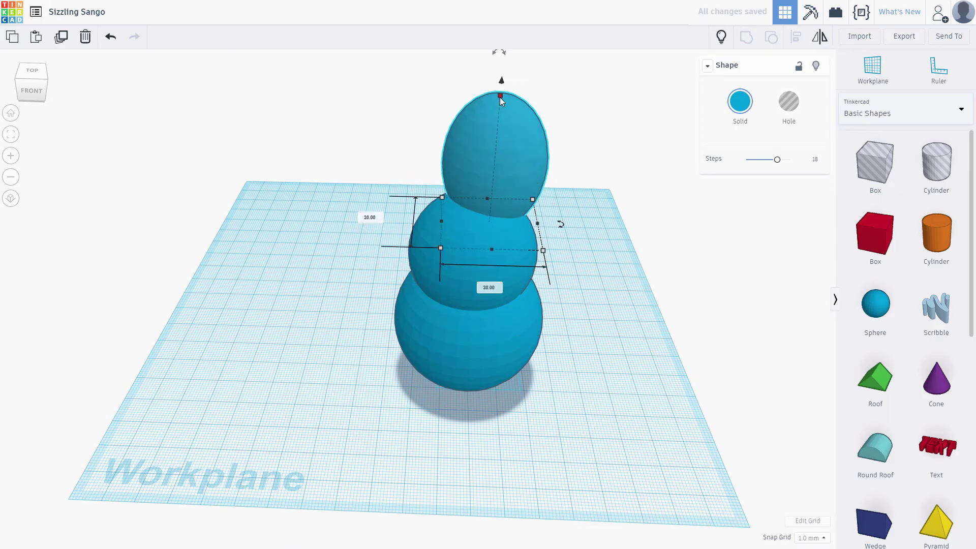
{"action": "left_click_drag", "start_coordinate": [500, 96], "coordinate": [500, 125]}
- Centre all three spheres with Align and add a small sphere to the workplane
{"action": "left_click_drag", "start_coordinate": [382, 130], "coordinate": [542, 374]}
{"action": "left_click", "coordinate": [796, 41]}
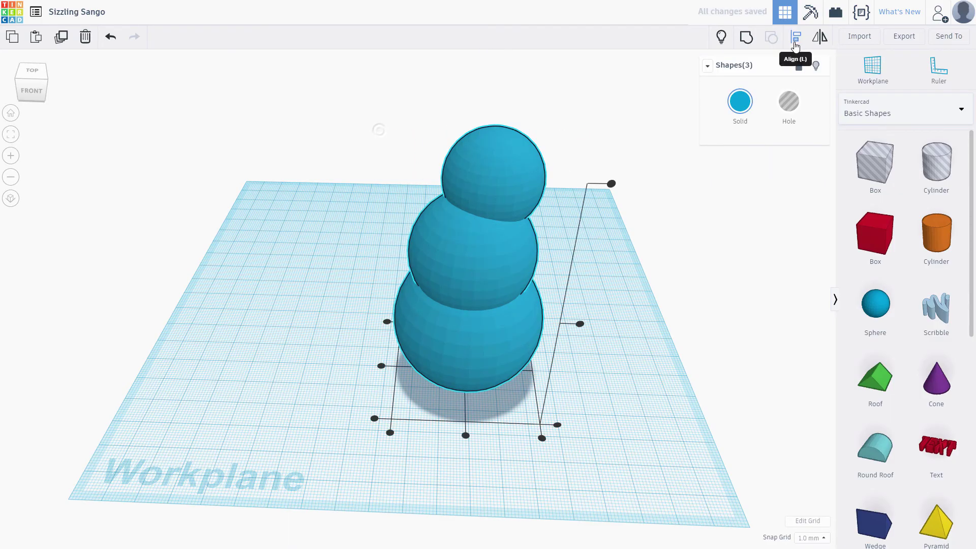
{"action": "left_click", "coordinate": [382, 366]}
{"action": "right_click_drag", "start_coordinate": [666, 377], "coordinate": [758, 388]}
{"action": "left_click_drag", "start_coordinate": [876, 303], "coordinate": [560, 443]}
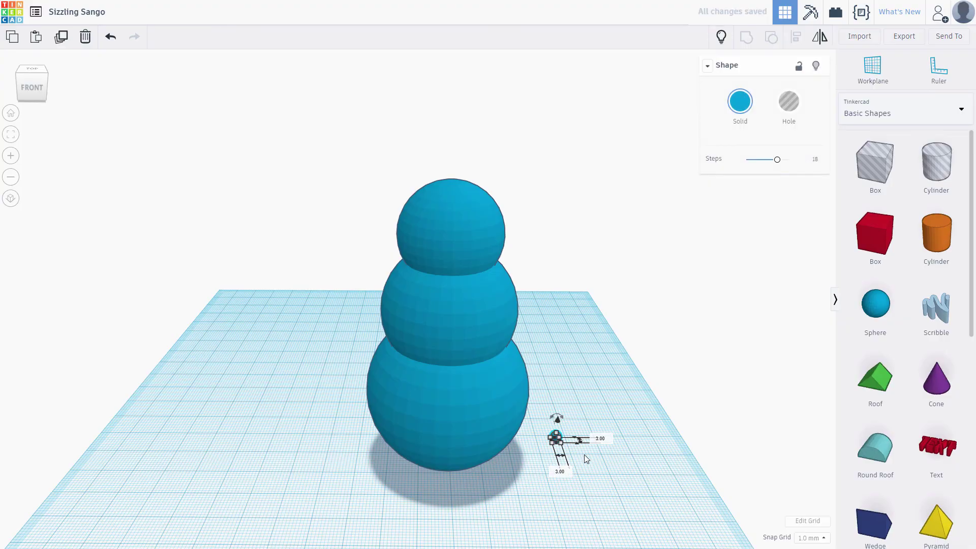
- Duplicate the small sphere into a pair of eyes spaced apart near the snowman
{"action": "key", "text": "ctrl+d"}
{"action": "scroll", "coordinate": [610, 406], "scroll_direction": "up", "scroll_amount": 10}
{"action": "scroll", "coordinate": [693, 366], "scroll_direction": "down", "scroll_amount": 10}
{"action": "left_click_drag", "start_coordinate": [551, 297], "coordinate": [625, 314]}
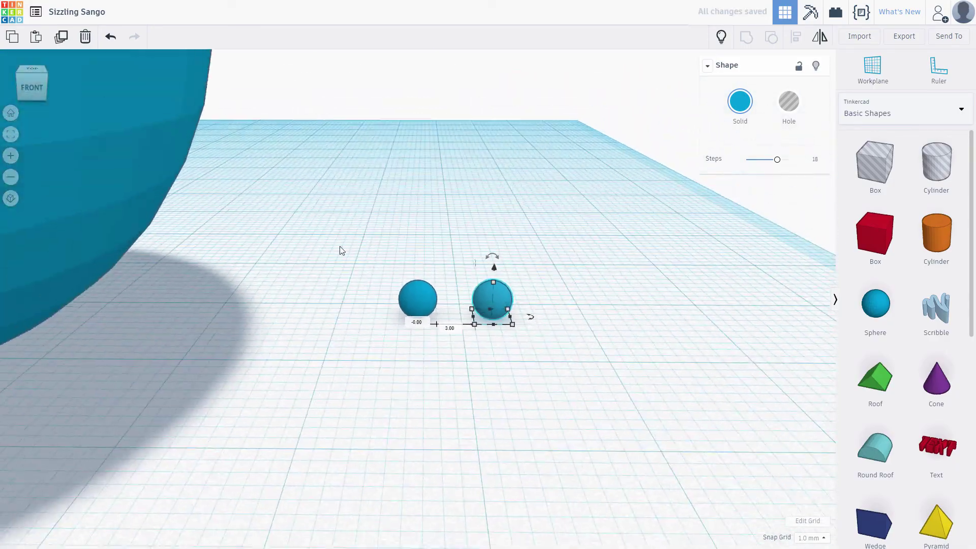
{"action": "left_click", "coordinate": [557, 353]}
{"action": "scroll", "coordinate": [556, 353], "scroll_direction": "down", "scroll_amount": 5}
{"action": "left_click_drag", "start_coordinate": [445, 302], "coordinate": [316, 373]}
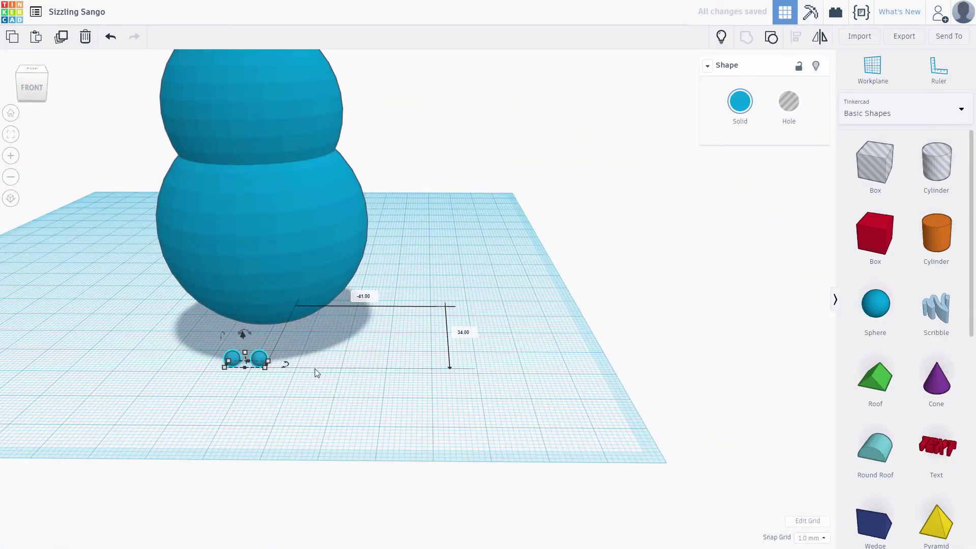
{"action": "left_click", "coordinate": [261, 366]}
{"action": "left_click_drag", "start_coordinate": [259, 359], "coordinate": [268, 359]}
- Position the two eyes on the front of the snowman's head
{"action": "left_click_drag", "start_coordinate": [190, 340], "coordinate": [343, 411]}
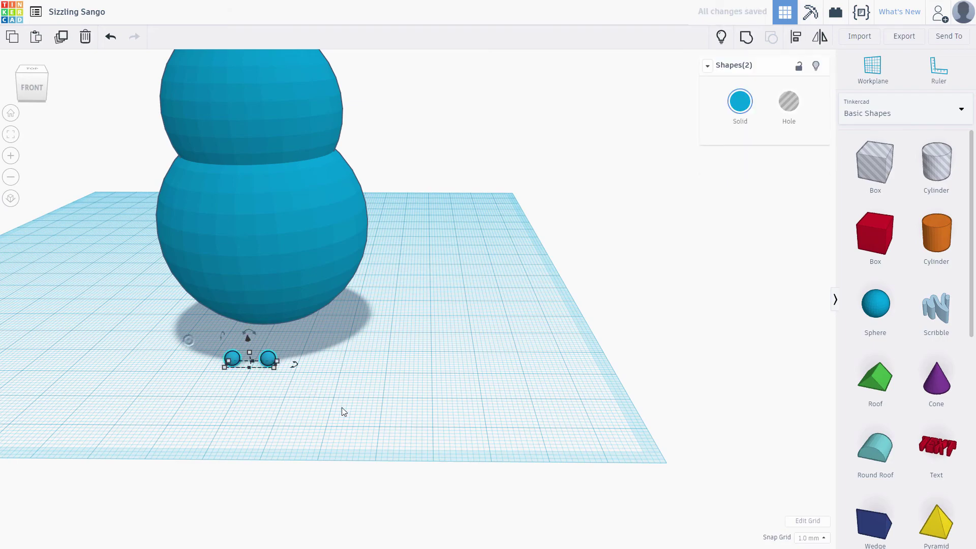
{"action": "scroll", "coordinate": [325, 369], "scroll_direction": "down", "scroll_amount": 3}
{"action": "left_click", "coordinate": [301, 108], "text": "shift"}
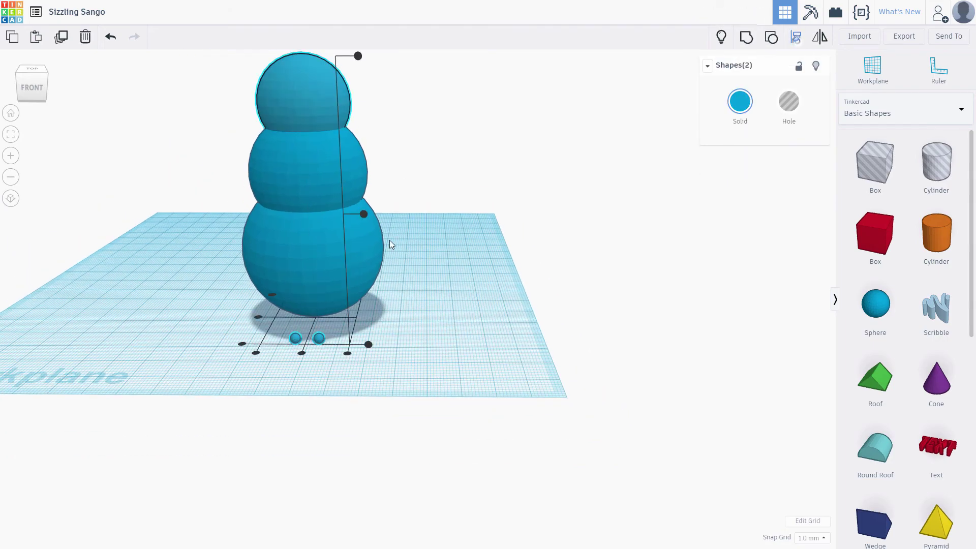
{"action": "right_click_drag", "start_coordinate": [366, 108], "coordinate": [312, 114]}
{"action": "right_click_drag", "start_coordinate": [298, 169], "coordinate": [328, 218]}
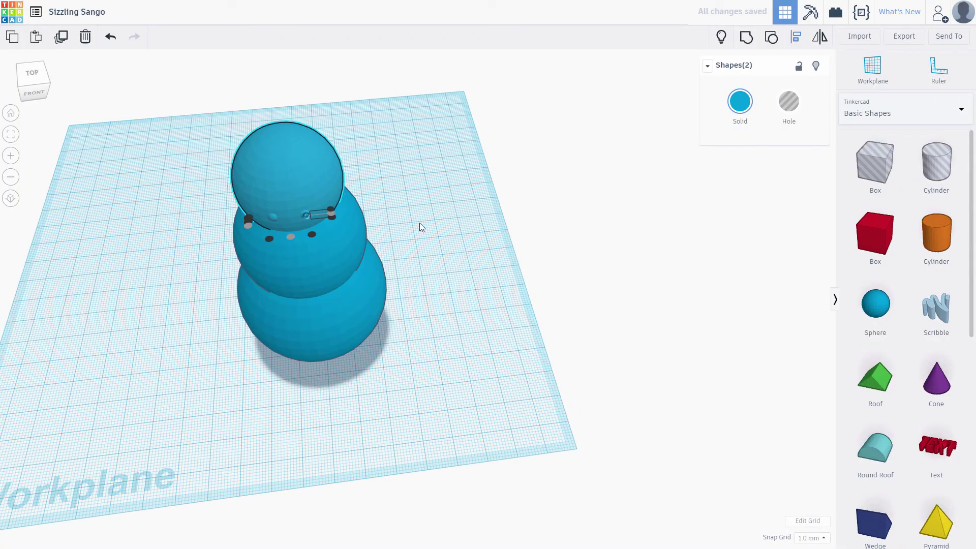
{"action": "left_click_drag", "start_coordinate": [288, 209], "coordinate": [285, 183]}
{"action": "left_click", "coordinate": [462, 326]}
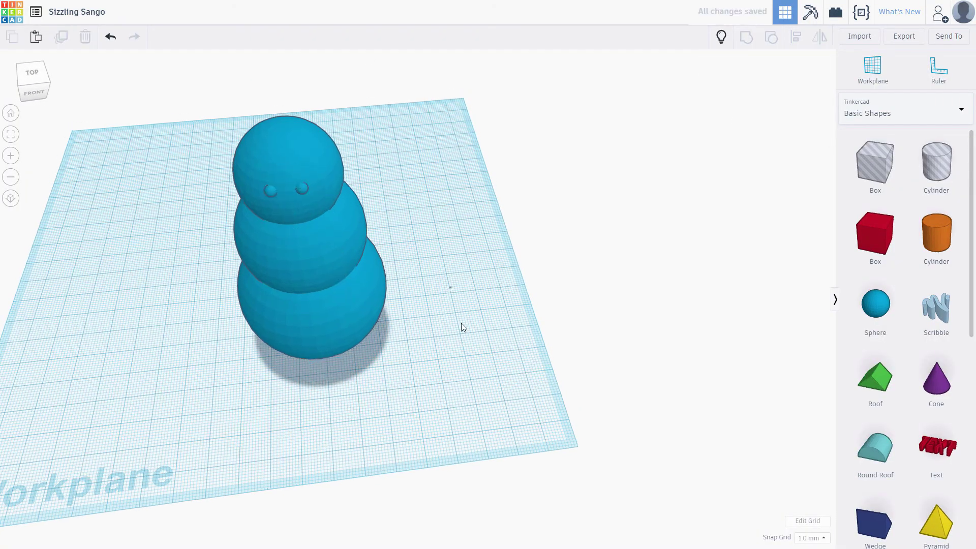
- Add a 7 × 7 mm cone, turn it sideways and place it as the nose
{"action": "right_click_drag", "start_coordinate": [461, 327], "coordinate": [715, 352]}
{"action": "left_click_drag", "start_coordinate": [936, 382], "coordinate": [468, 258]}
{"action": "scroll", "coordinate": [517, 311], "scroll_direction": "up", "scroll_amount": 8}
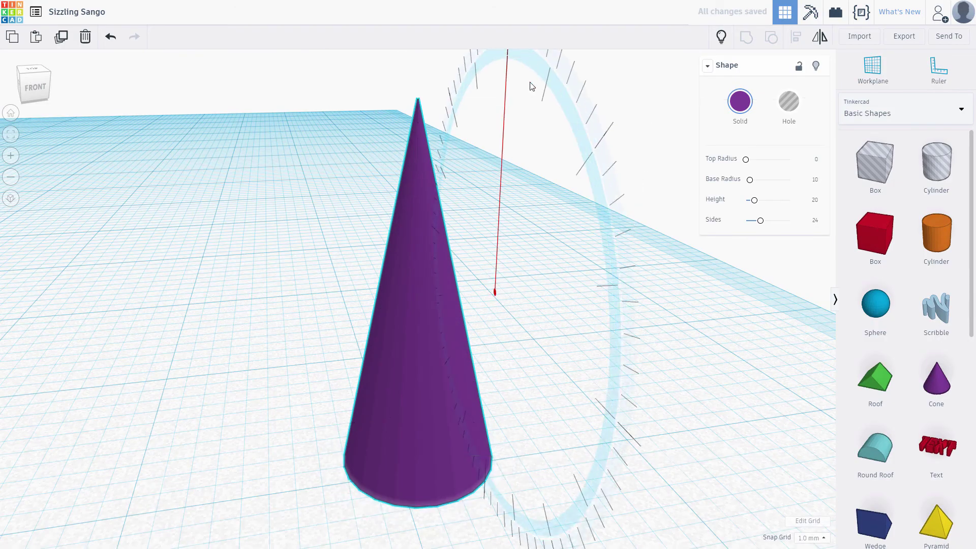
{"action": "left_click_drag", "start_coordinate": [531, 87], "coordinate": [618, 368]}
{"action": "scroll", "coordinate": [682, 344], "scroll_direction": "down", "scroll_amount": 10}
{"action": "left_click_drag", "start_coordinate": [556, 407], "coordinate": [432, 346]}
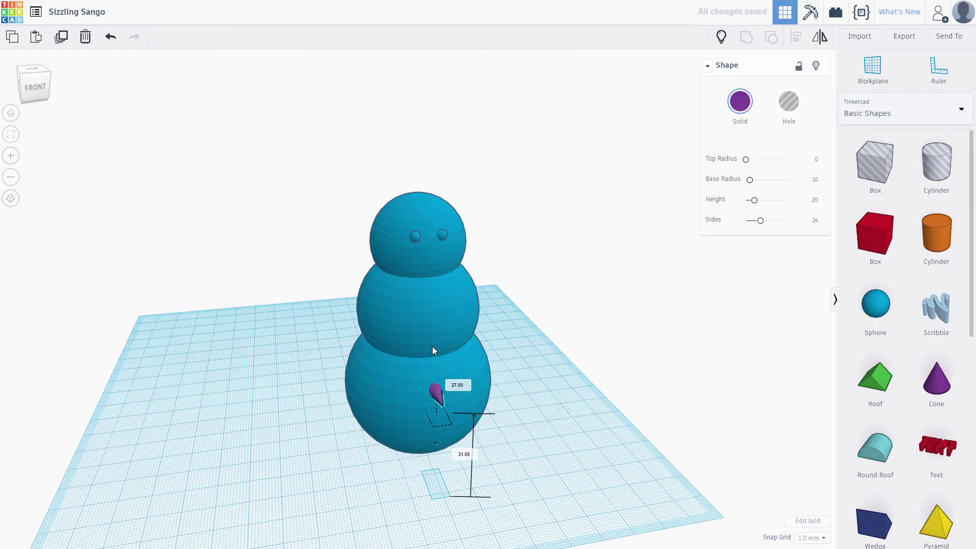
{"action": "right_click_drag", "start_coordinate": [432, 347], "coordinate": [487, 291]}
{"action": "left_click", "coordinate": [486, 285], "text": "shift"}
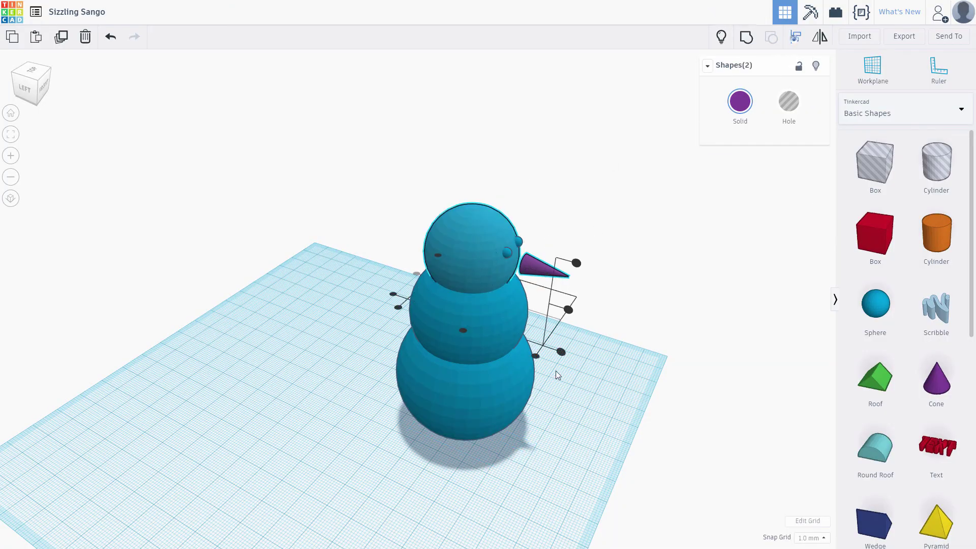
{"action": "right_click_drag", "start_coordinate": [556, 375], "coordinate": [623, 370]}
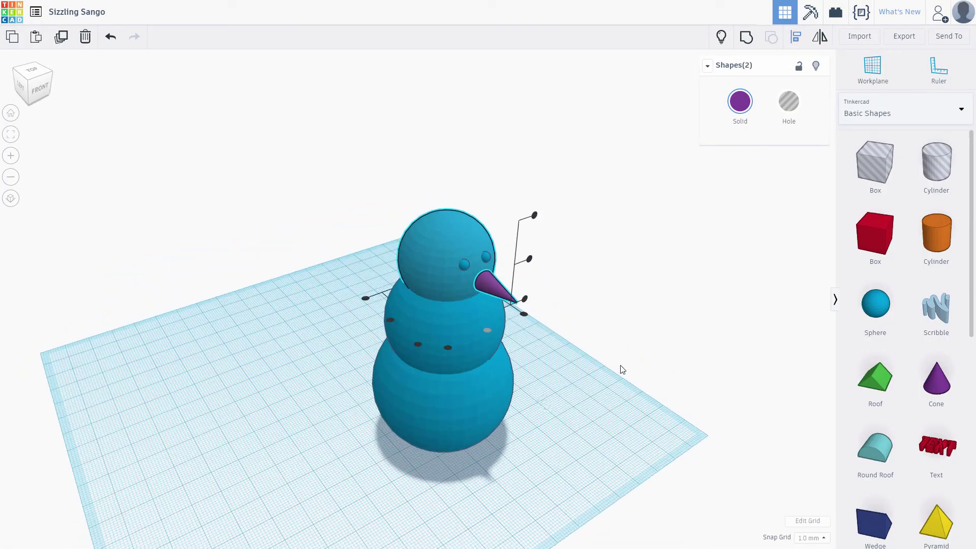
{"action": "left_click", "coordinate": [496, 288]}
{"action": "right_click_drag", "start_coordinate": [496, 288], "coordinate": [514, 353]}
- Build a hat from a 5.00-high cylinder brim and a 14.00 × 14.00 cylinder crown
{"action": "left_click_drag", "start_coordinate": [937, 233], "coordinate": [566, 423]}
{"action": "left_click_drag", "start_coordinate": [566, 389], "coordinate": [559, 422]}
{"action": "left_click_drag", "start_coordinate": [936, 233], "coordinate": [569, 382]}
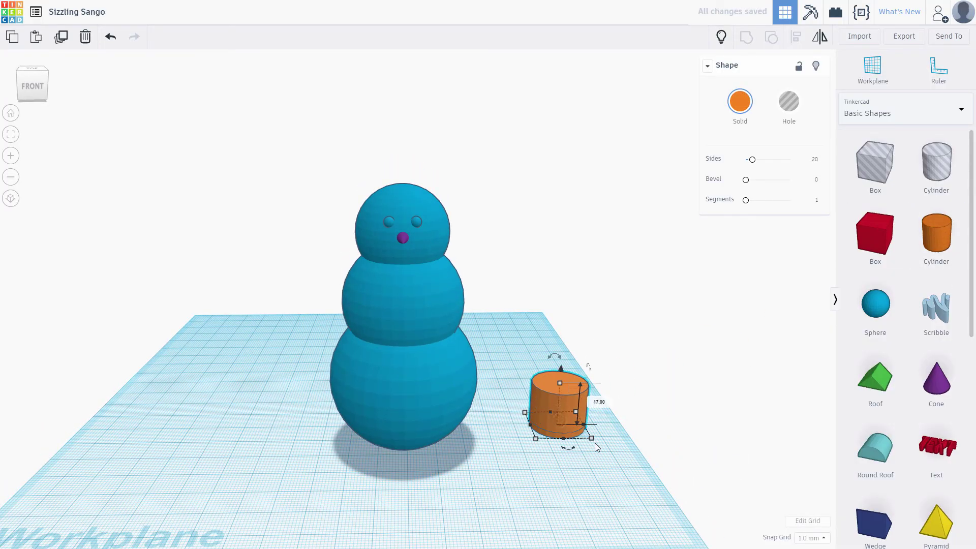
{"action": "left_click_drag", "start_coordinate": [595, 443], "coordinate": [579, 429]}
- Lift the hat onto the head, centre it with Align and group it
{"action": "key", "text": "ctrl+a"}
{"action": "right_click_drag", "start_coordinate": [632, 470], "coordinate": [612, 466]}
{"action": "left_click_drag", "start_coordinate": [555, 402], "coordinate": [482, 230]}
{"action": "left_click", "coordinate": [477, 225]}
{"action": "left_click", "coordinate": [402, 330]}
{"action": "left_click", "coordinate": [336, 294]}
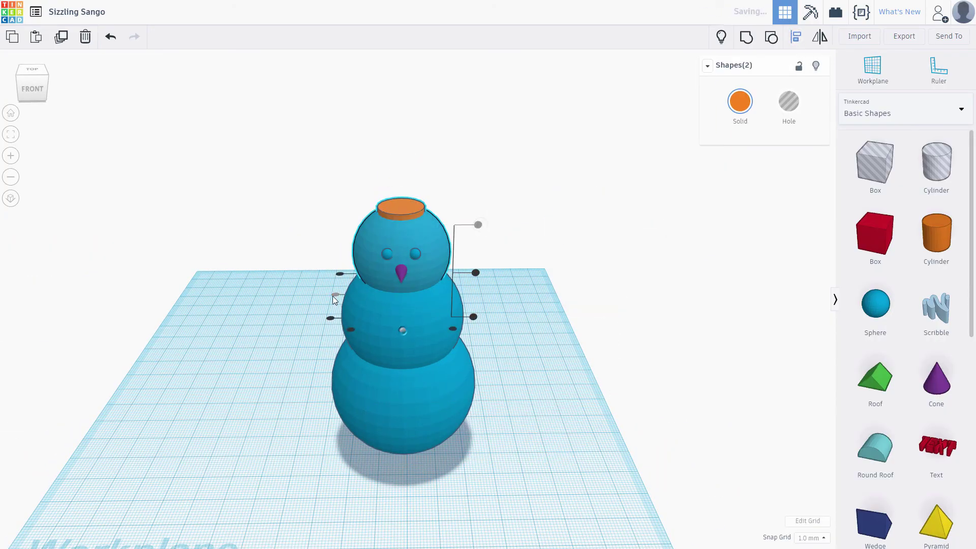
{"action": "key", "text": "ctrl+g"}
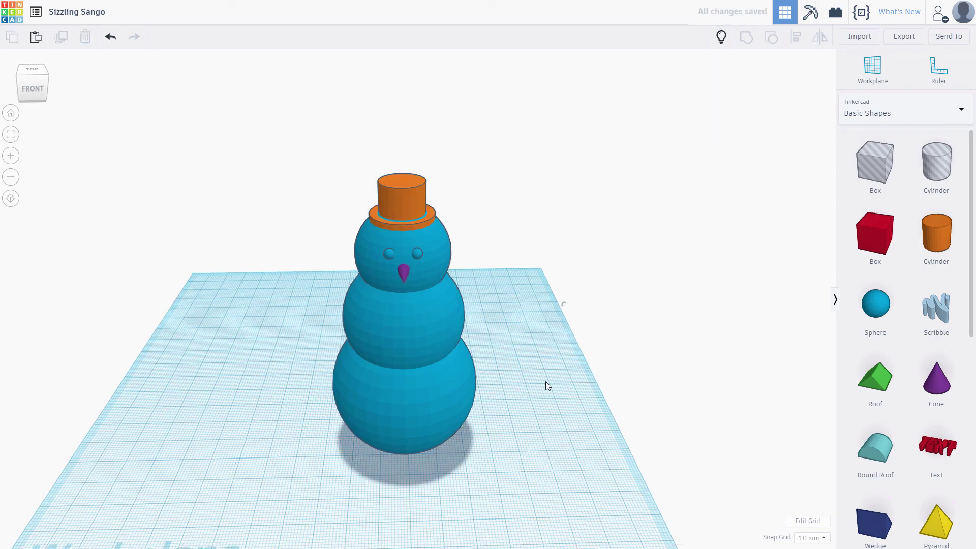
{"action": "right_click_drag", "start_coordinate": [545, 382], "coordinate": [454, 217]}
{"action": "left_click", "coordinate": [438, 178]}
{"action": "right_click_drag", "start_coordinate": [438, 178], "coordinate": [529, 306]}
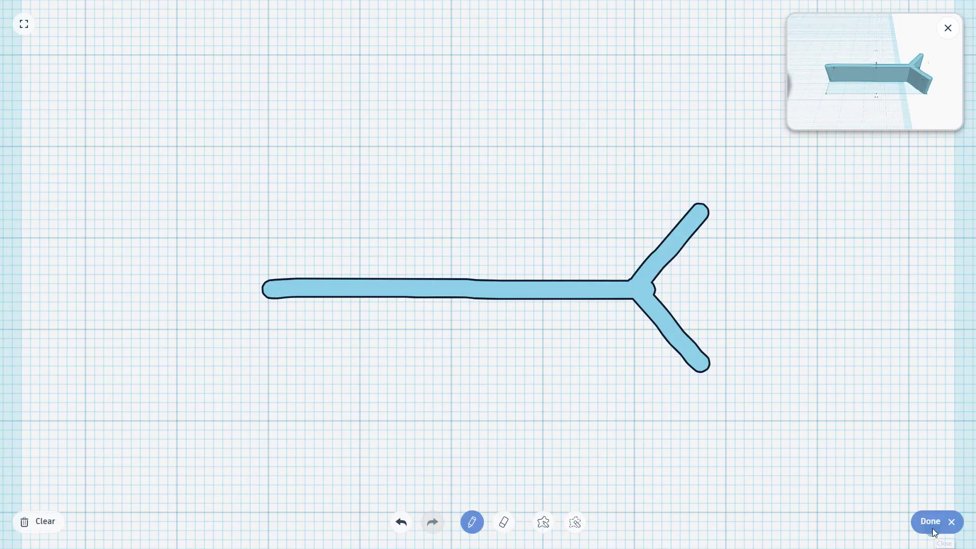
- Finish the Y-shaped scribble arm, rotate it outward and set it into the body
{"action": "left_click", "coordinate": [935, 533]}
{"action": "left_click", "coordinate": [569, 378]}
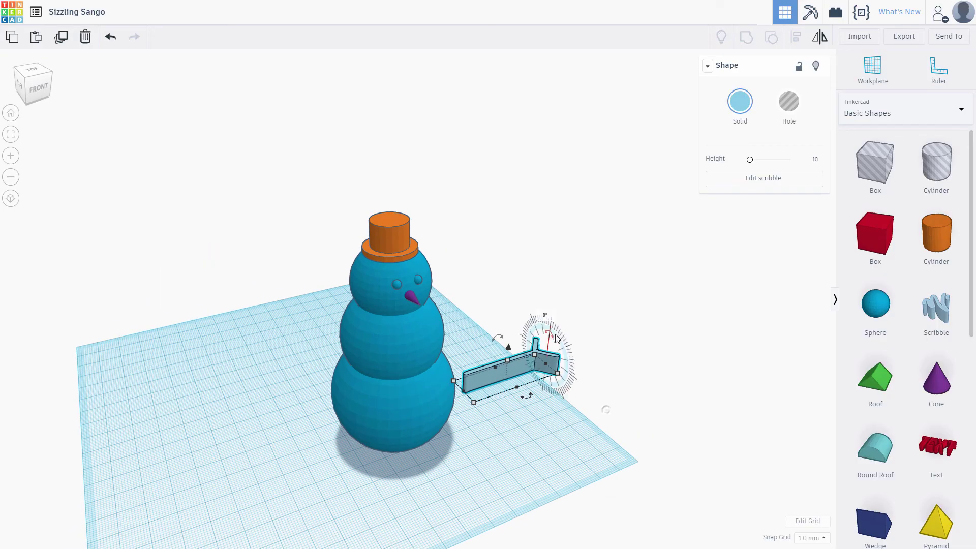
{"action": "mouse_move", "coordinate": [556, 338]}
{"action": "left_mouse_down"}
{"action": "mouse_move", "coordinate": [584, 375]}
{"action": "mouse_move", "coordinate": [553, 441]}
{"action": "left_mouse_up"}
{"action": "mouse_move", "coordinate": [553, 441]}
{"action": "right_mouse_down"}
{"action": "mouse_move", "coordinate": [539, 424]}
{"action": "mouse_move", "coordinate": [448, 425]}
{"action": "right_mouse_up"}
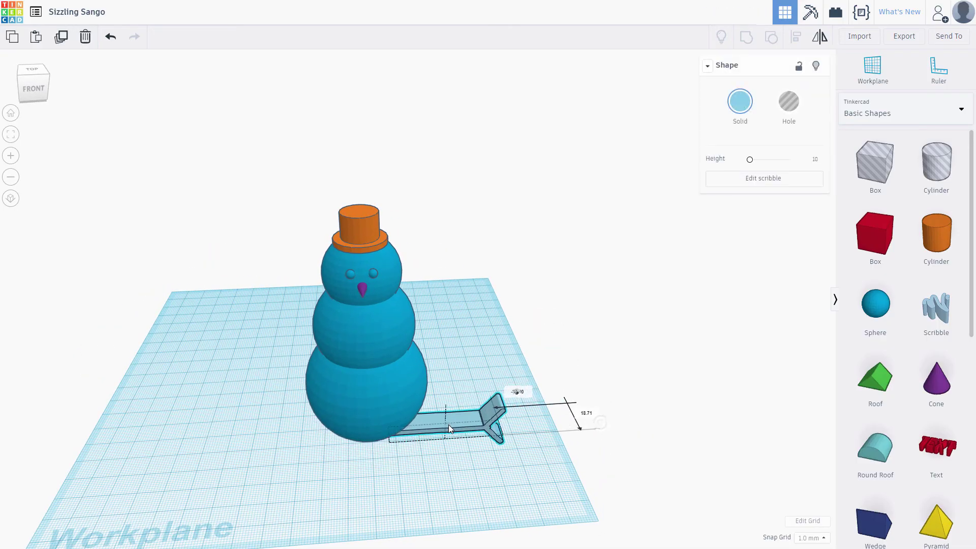
{"action": "left_click_drag", "start_coordinate": [448, 425], "coordinate": [464, 331], "text": "ctrl"}
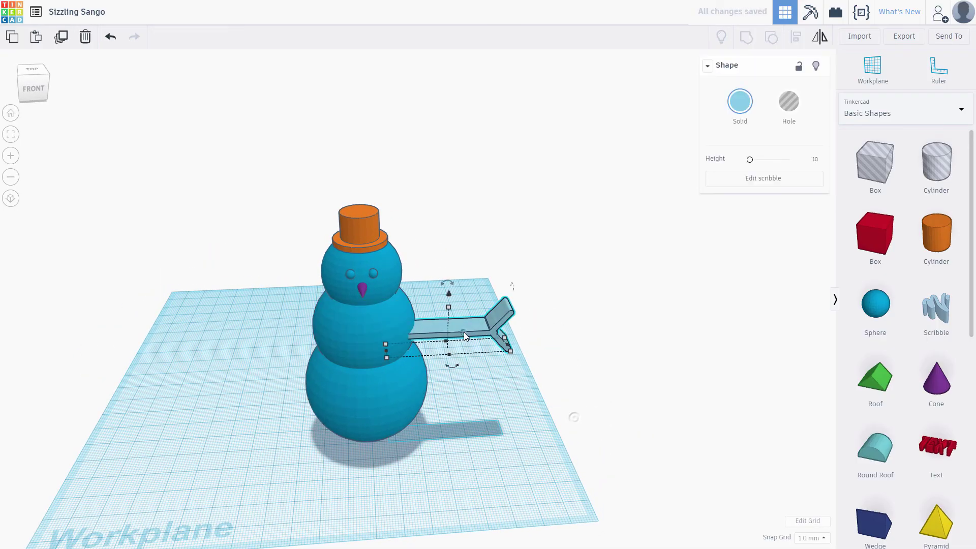
{"action": "key", "text": "Left"}
{"action": "key", "text": "Left"}
{"action": "key", "text": "Left"}
{"action": "key", "text": "Left"}
{"action": "key", "text": "Left"}
{"action": "key", "text": "Left"}
{"action": "key", "text": "Left"}
{"action": "key", "text": "Left"}
{"action": "key", "text": "Left"}
{"action": "key", "text": "Left"}
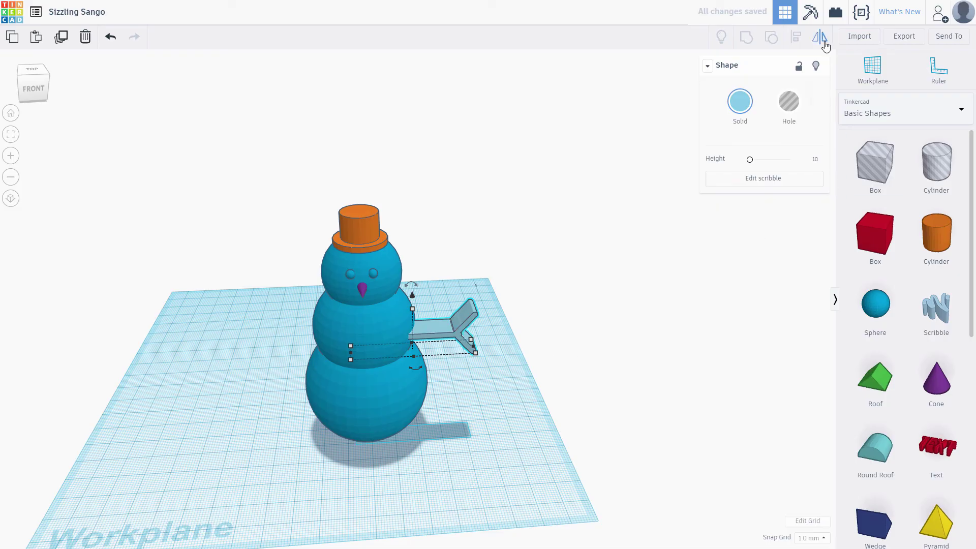
- Duplicate the arm for the opposite side and add a tube beside the snowman
{"action": "key", "text": "ctrl+d"}
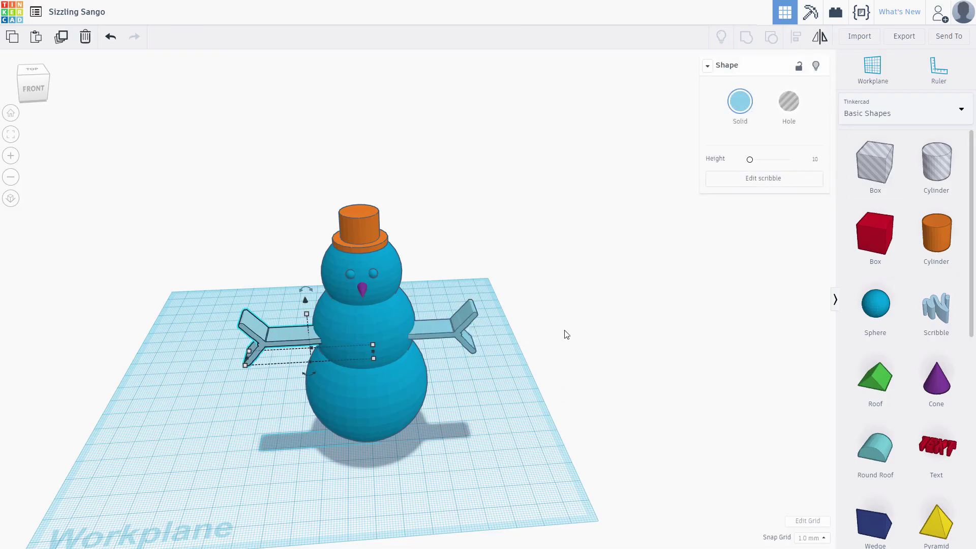
{"action": "left_click", "coordinate": [511, 493]}
{"action": "right_click_drag", "start_coordinate": [511, 489], "coordinate": [468, 488]}
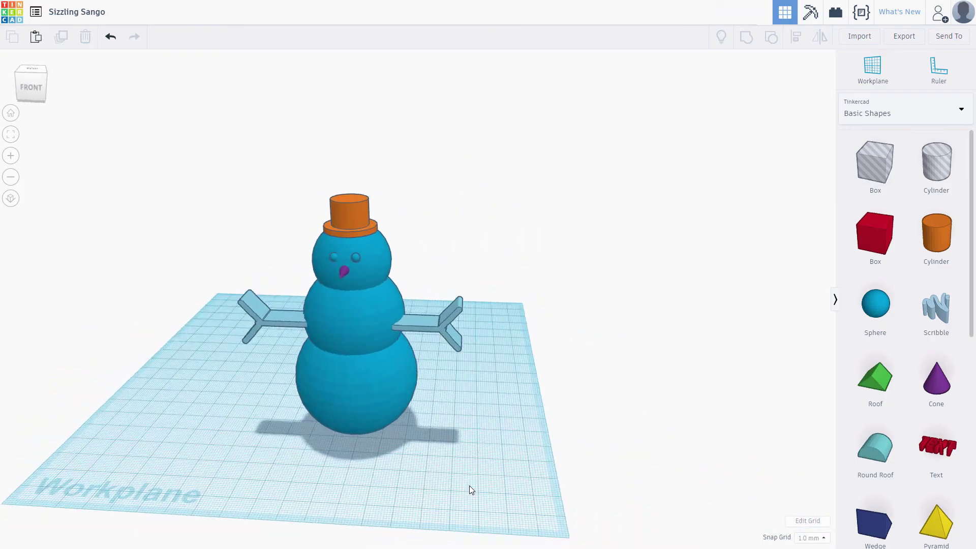
{"action": "scroll", "coordinate": [855, 343], "scroll_direction": "down", "scroll_amount": 5}
{"action": "left_click_drag", "start_coordinate": [875, 375], "coordinate": [487, 446]}
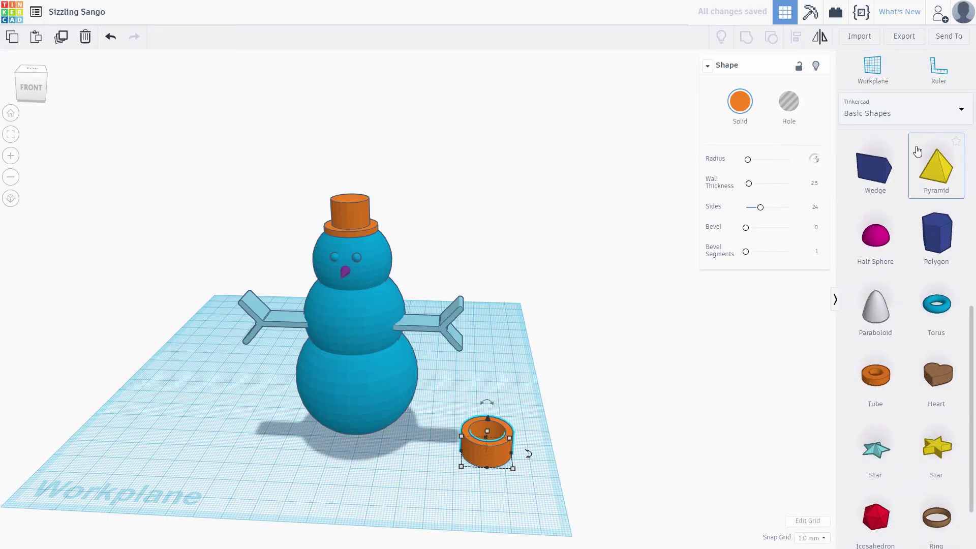
- Turn the tube 90° on its side, raise it to 97.00 and centre it over the hat
{"action": "key", "text": "f"}
{"action": "right_click_drag", "start_coordinate": [612, 414], "coordinate": [559, 356]}
{"action": "left_click_drag", "start_coordinate": [527, 128], "coordinate": [646, 336]}
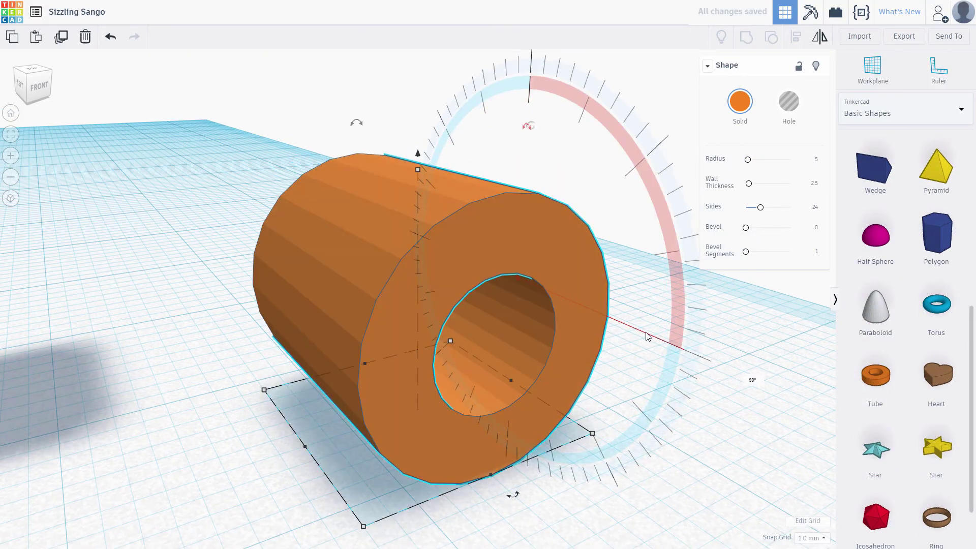
{"action": "scroll", "coordinate": [578, 409], "scroll_direction": "down", "scroll_amount": 10}
{"action": "left_click", "coordinate": [576, 408]}
{"action": "left_click_drag", "start_coordinate": [571, 390], "coordinate": [457, 201]}
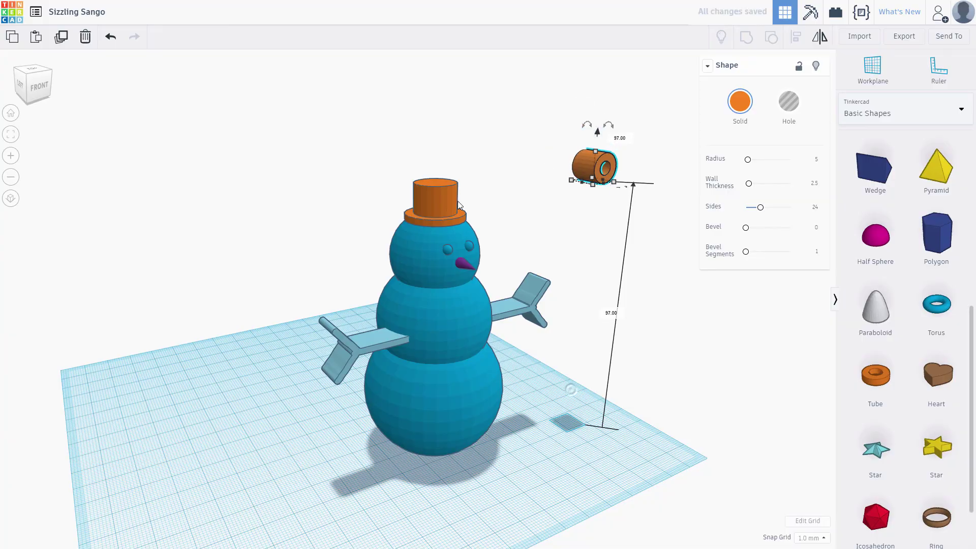
{"action": "left_click", "coordinate": [458, 201], "text": "shift"}
{"action": "right_click_drag", "start_coordinate": [435, 243], "coordinate": [420, 284]}
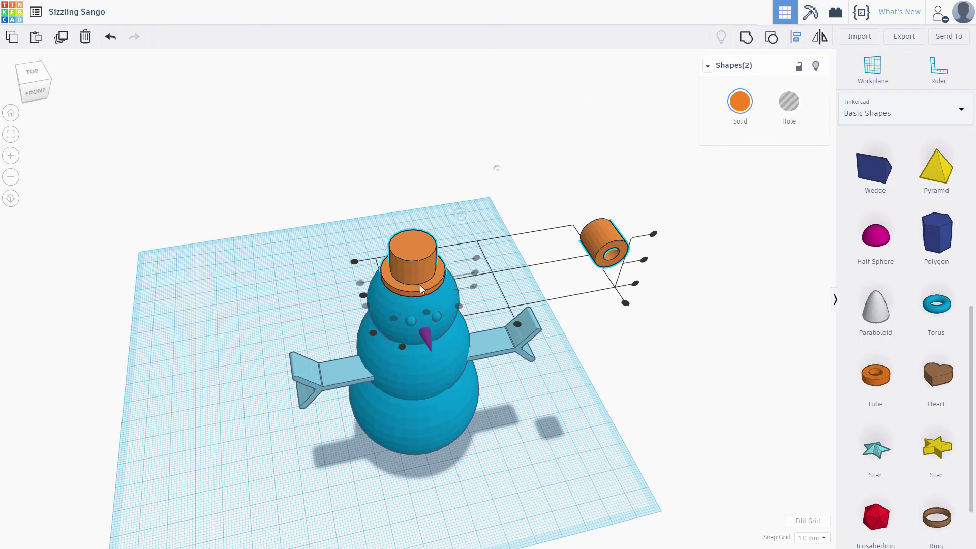
{"action": "left_click", "coordinate": [427, 312]}
{"action": "left_click", "coordinate": [33, 91]}
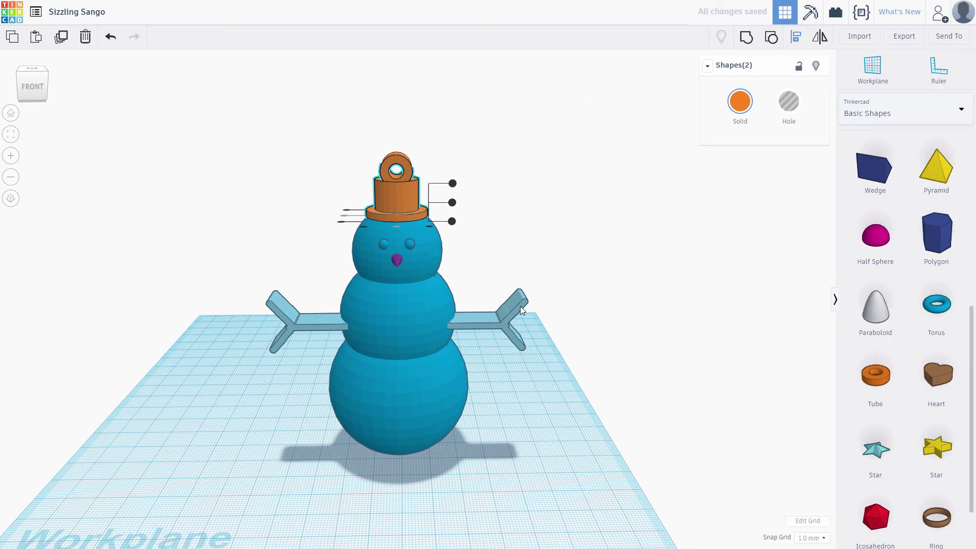
- Select every snowman part and group them into one shape
{"action": "left_click", "coordinate": [520, 307]}
{"action": "left_click_drag", "start_coordinate": [188, 113], "coordinate": [590, 447]}
{"action": "key", "text": "ctrl+g"}
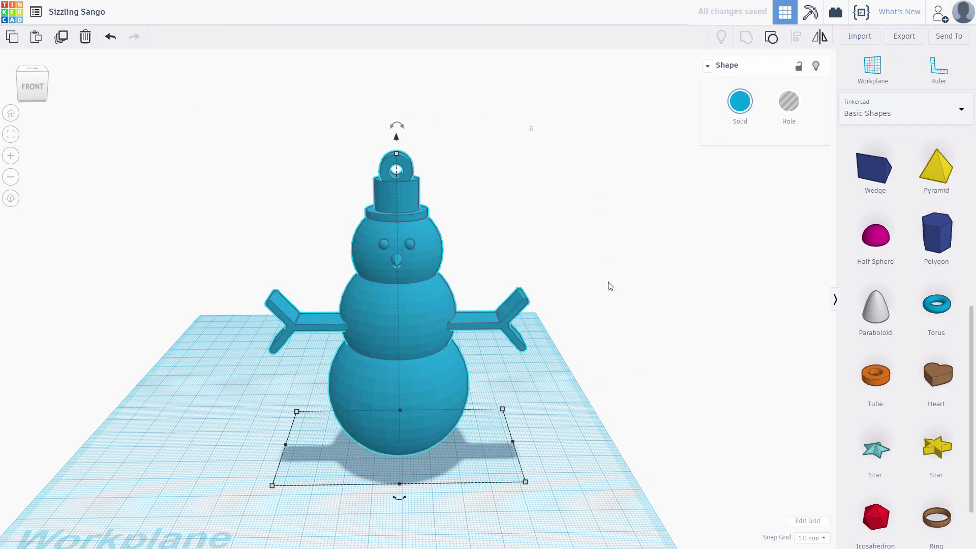
{"action": "left_click", "coordinate": [674, 340]}
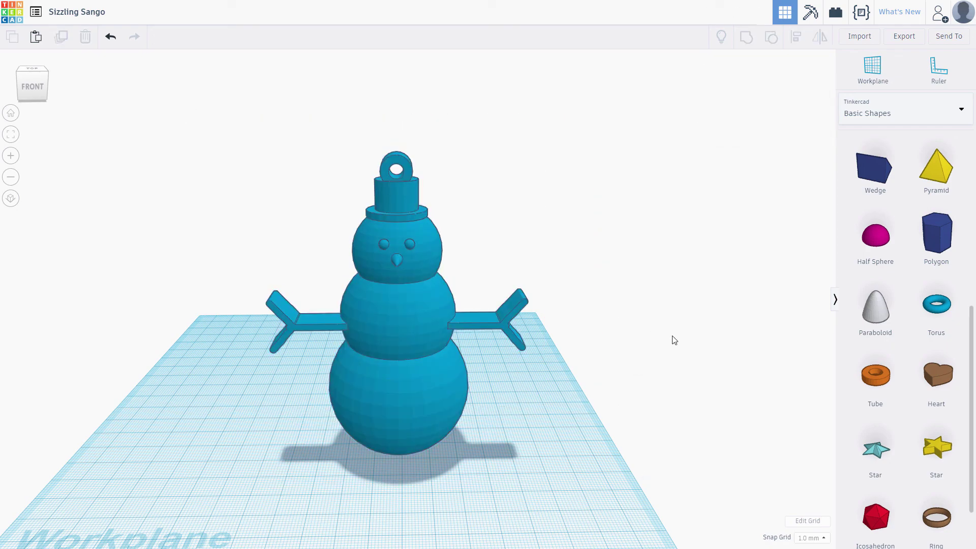
- Show all hidden ornaments and spread the snowman, ball and snowflake across the workplane
{"action": "key", "text": "ctrl+shift+h"}
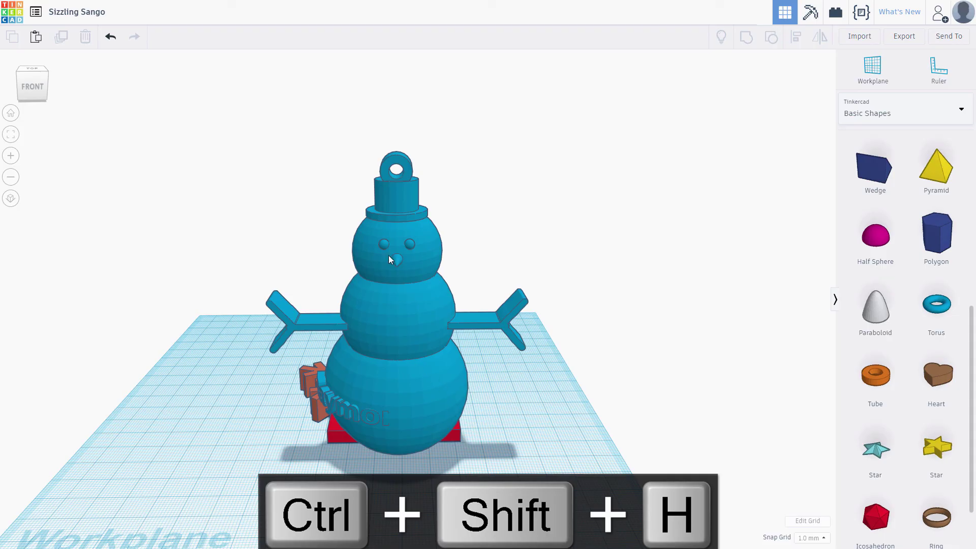
{"action": "left_click_drag", "start_coordinate": [389, 255], "coordinate": [605, 253]}
{"action": "left_click_drag", "start_coordinate": [406, 360], "coordinate": [205, 348]}
{"action": "left_click_drag", "start_coordinate": [359, 379], "coordinate": [338, 319]}
{"action": "left_click", "coordinate": [452, 487]}
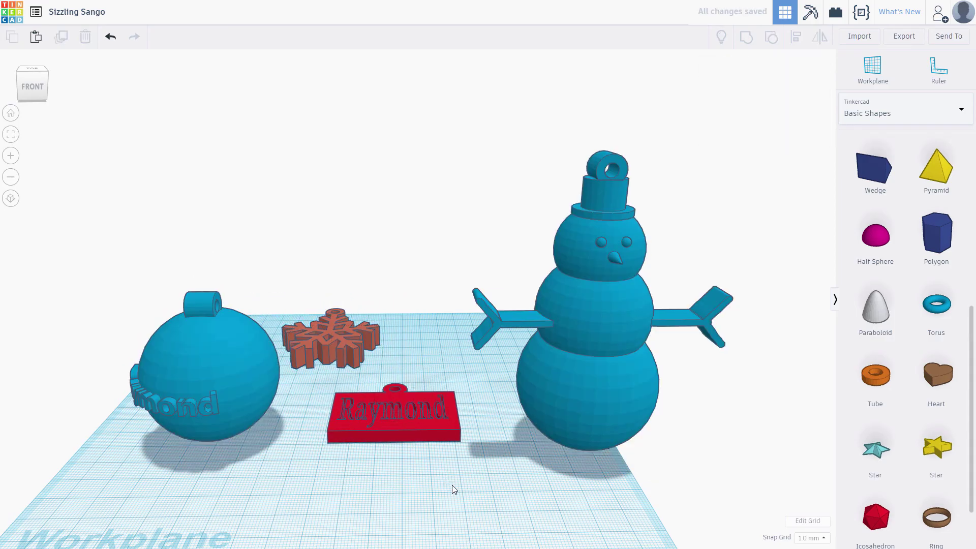
{"action": "scroll", "coordinate": [453, 485], "scroll_direction": "down", "scroll_amount": 6}
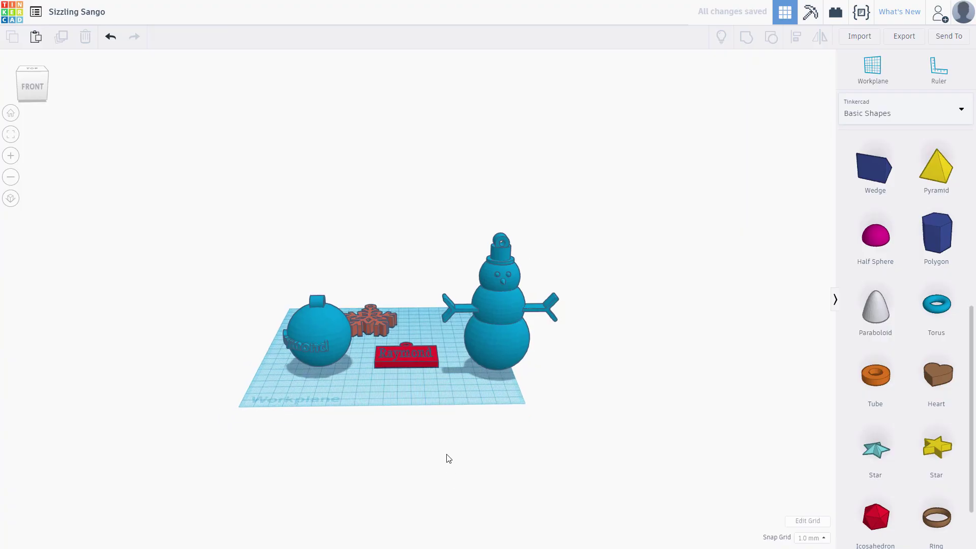
{"action": "scroll", "coordinate": [445, 451], "scroll_direction": "up", "scroll_amount": 8}
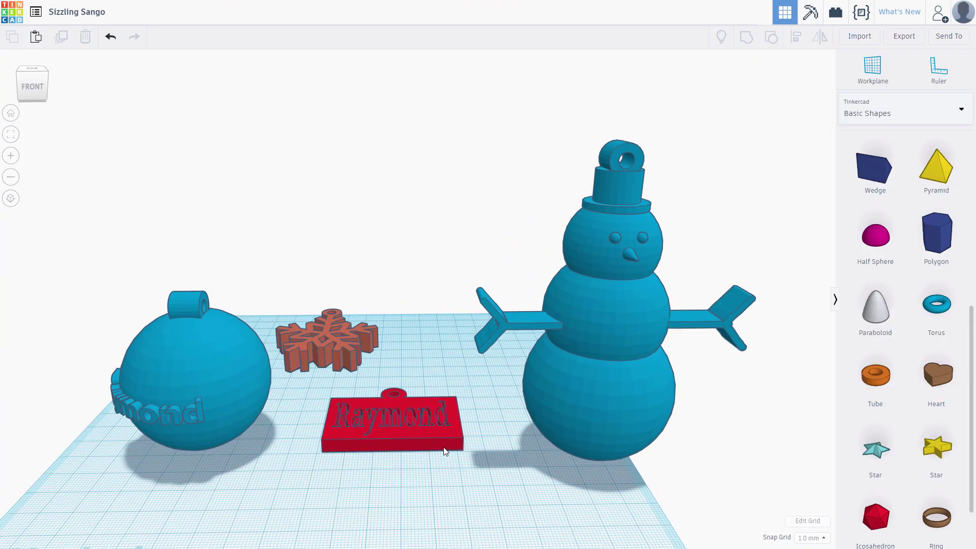
- Export the snowman as the STL file Sizzling Sango.stl
{"action": "left_click", "coordinate": [634, 354]}
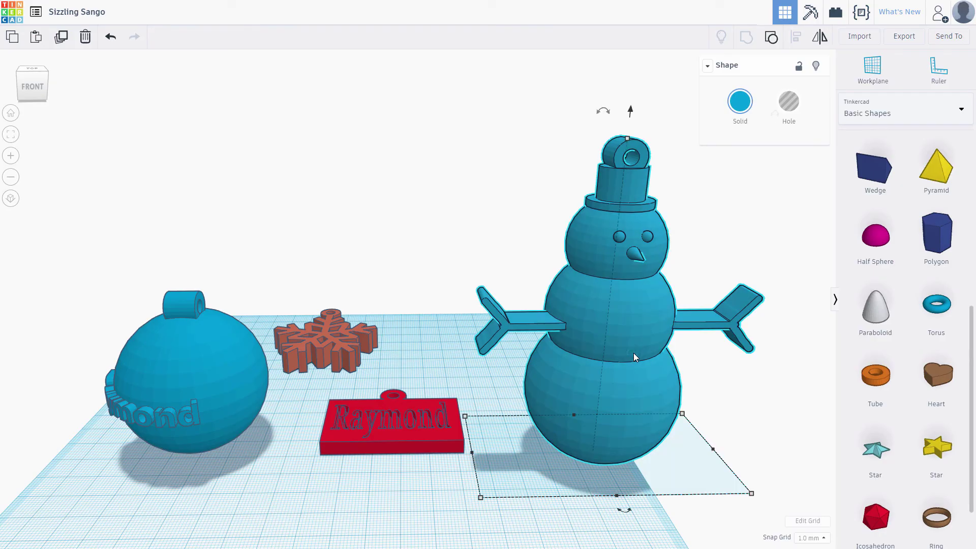
{"action": "left_click", "coordinate": [904, 36]}
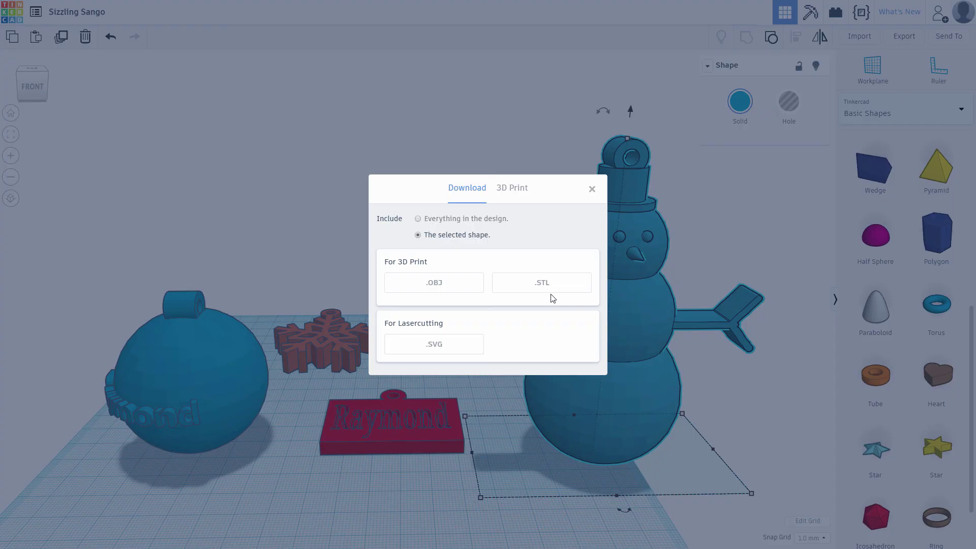
{"action": "left_click", "coordinate": [542, 283]}
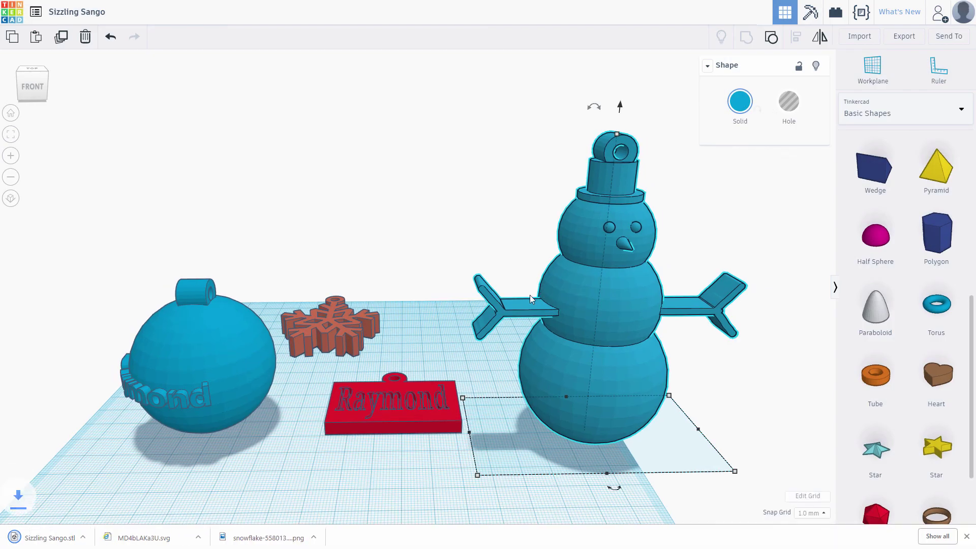
{"action": "left_click", "coordinate": [398, 414]}
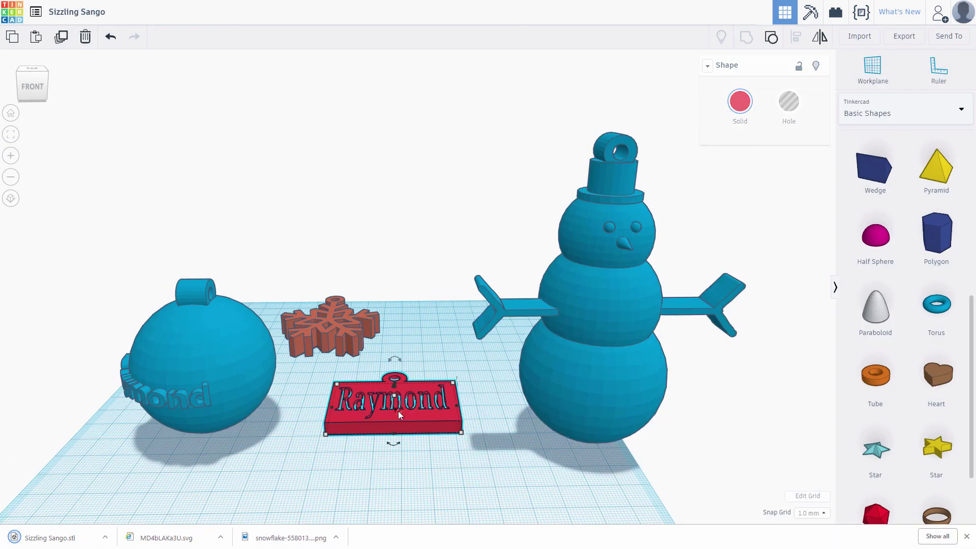